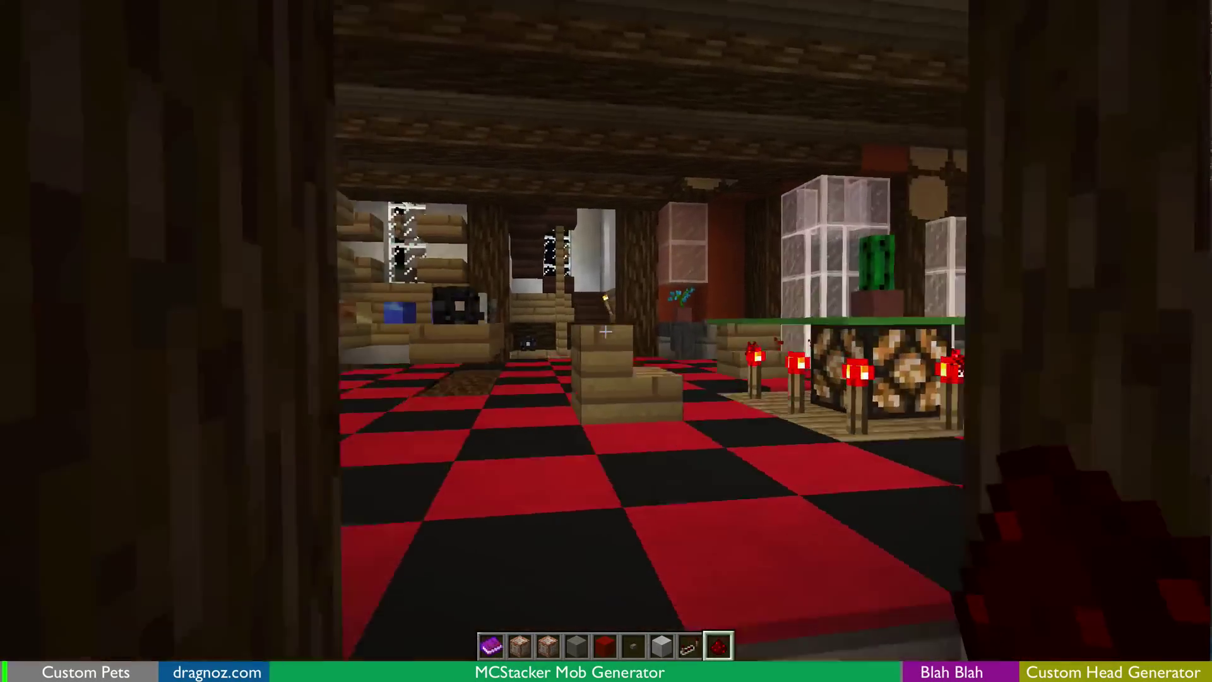
Walk from the red-and-black room down the wooden staircases to the stone-floored hall with the command blocks.
key("w")
scroll(607, 332, "down", 1)
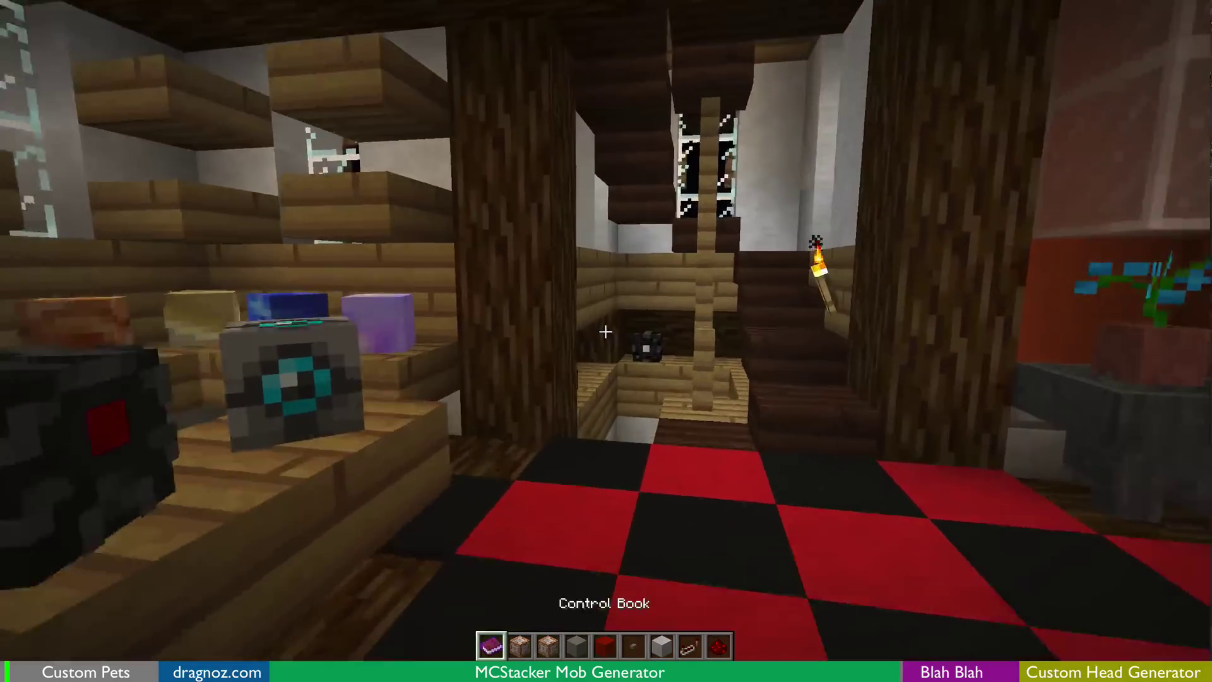
key("w")
key("2")
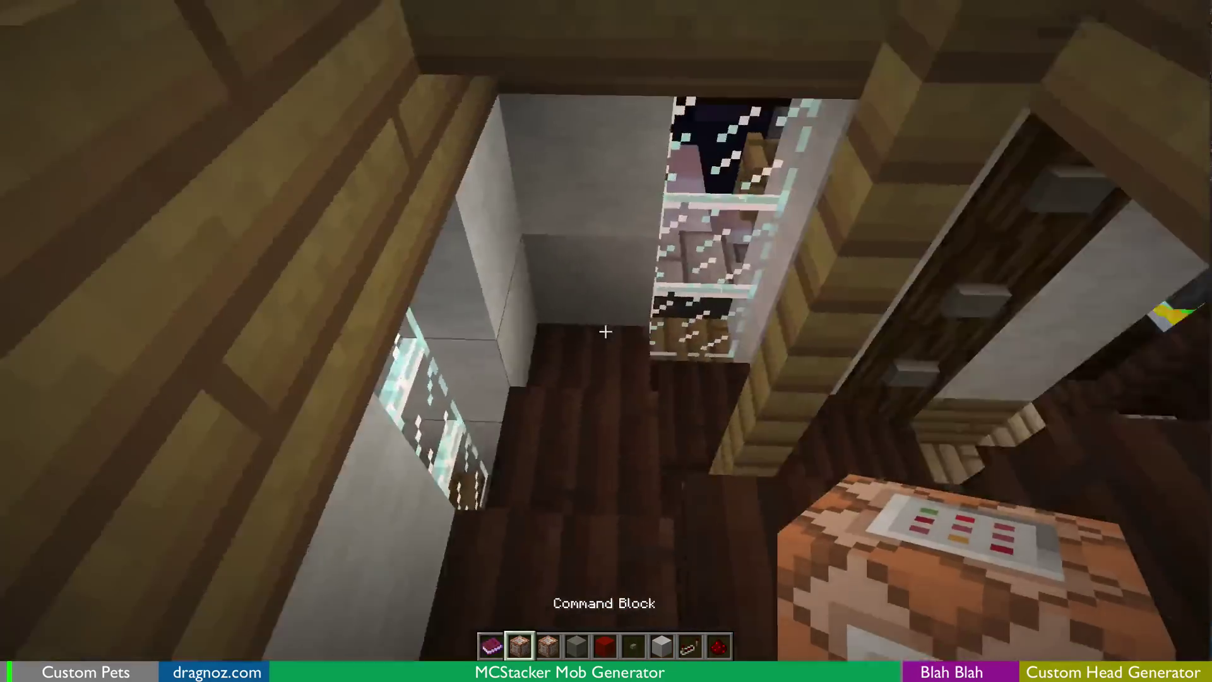
key("w")
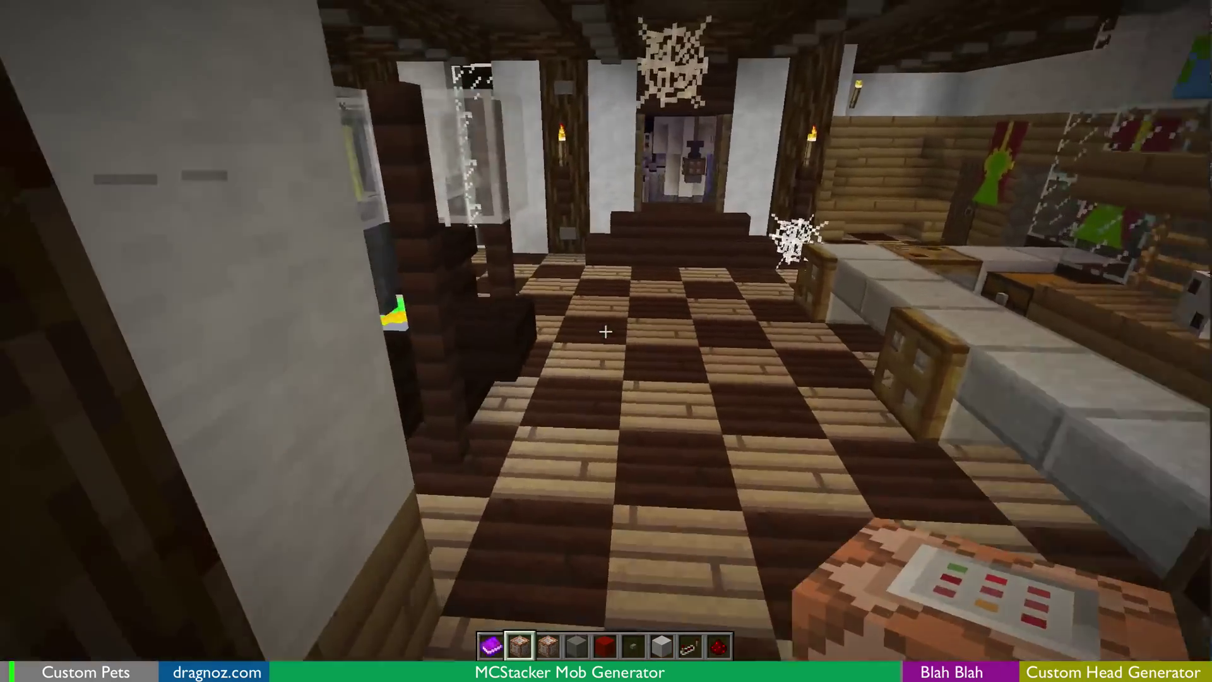
key("w")
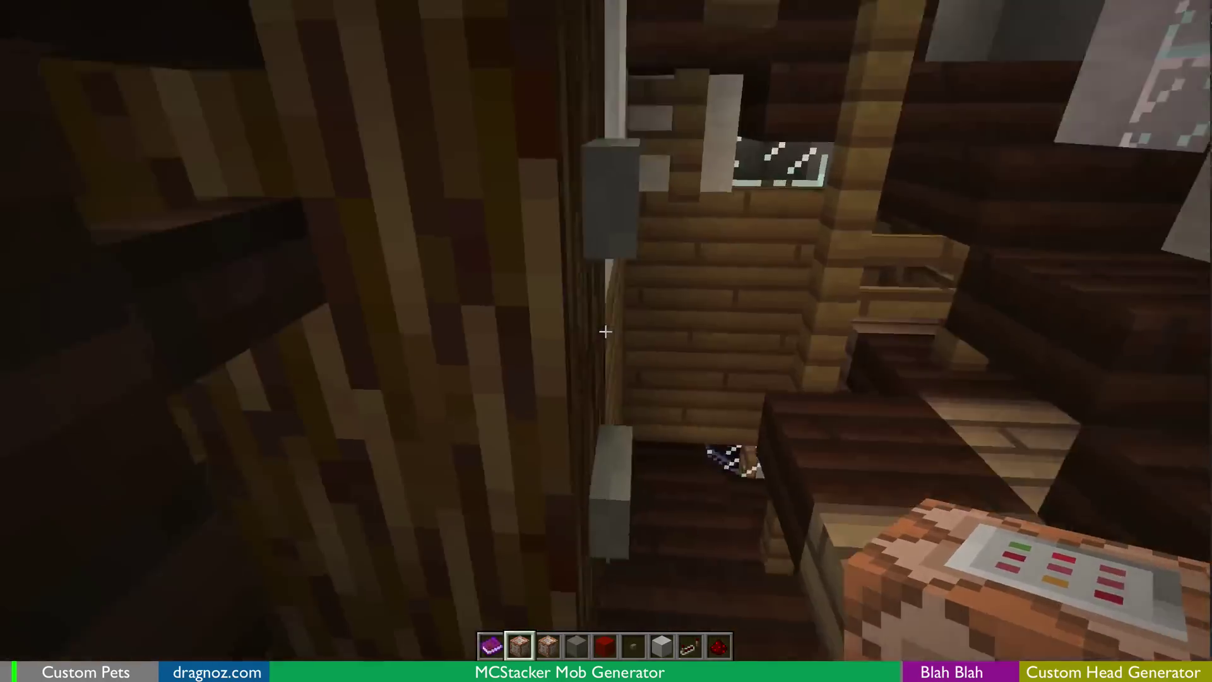
key("w")
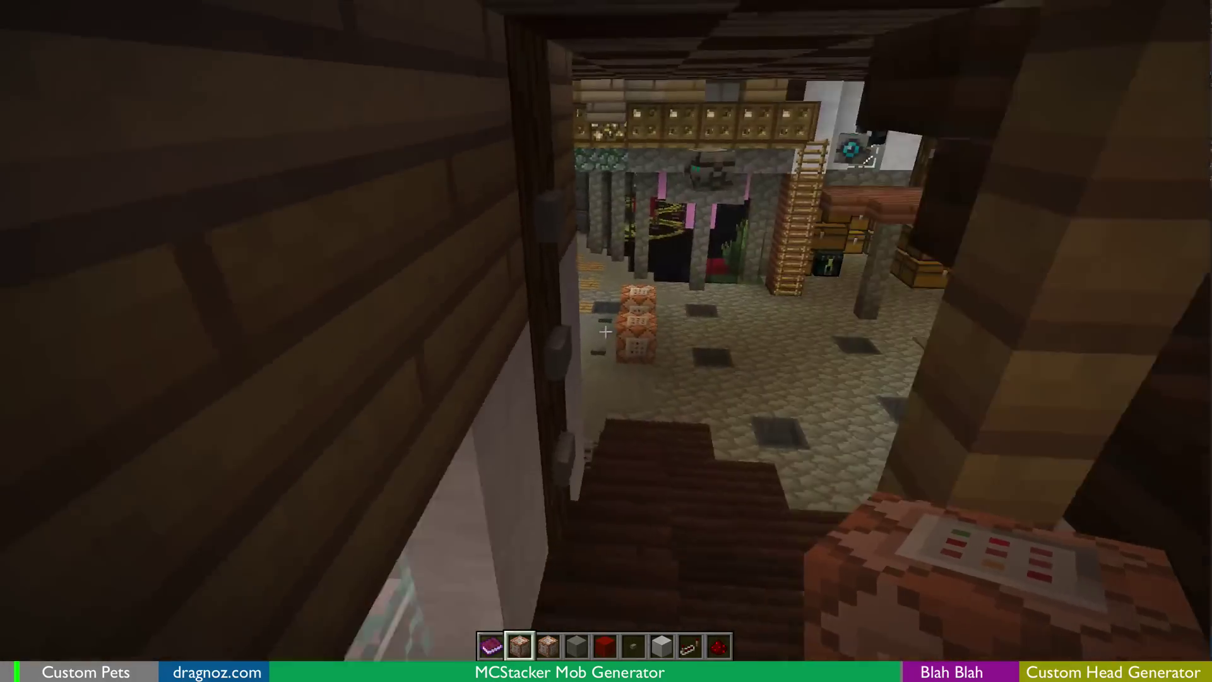
key("w")
key("4")
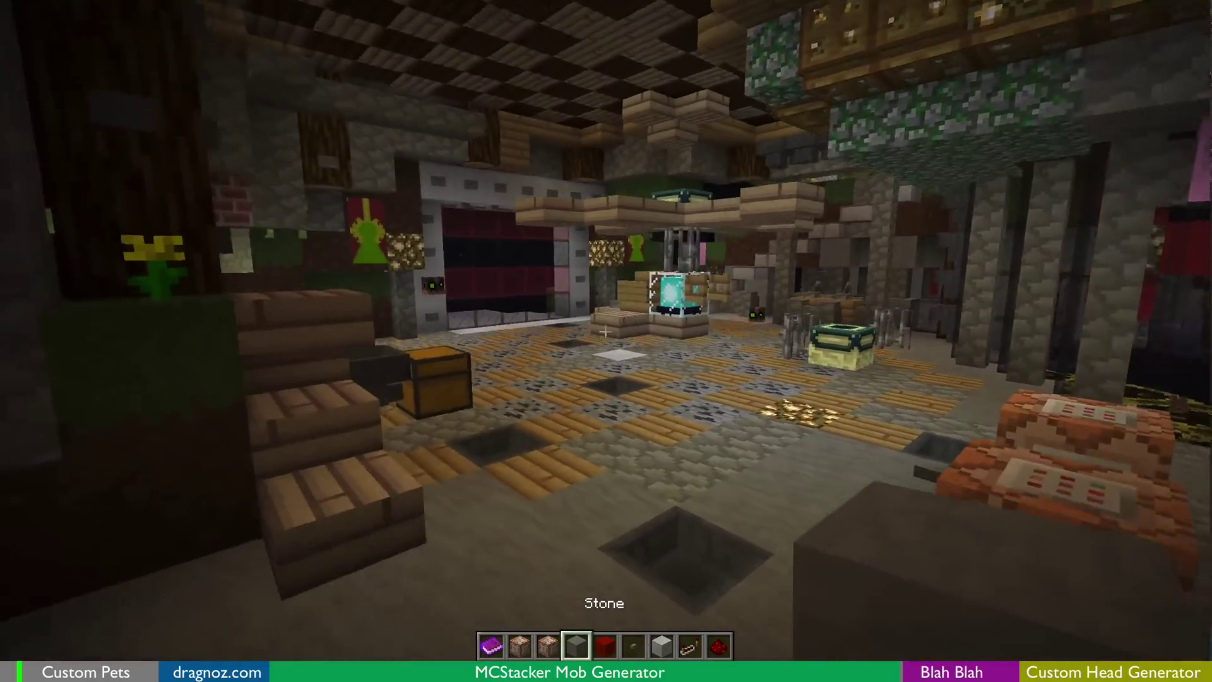
Summon the flying pet with the teal-eyed grey head using the stone button at the first command block.
key("w")
key("s")
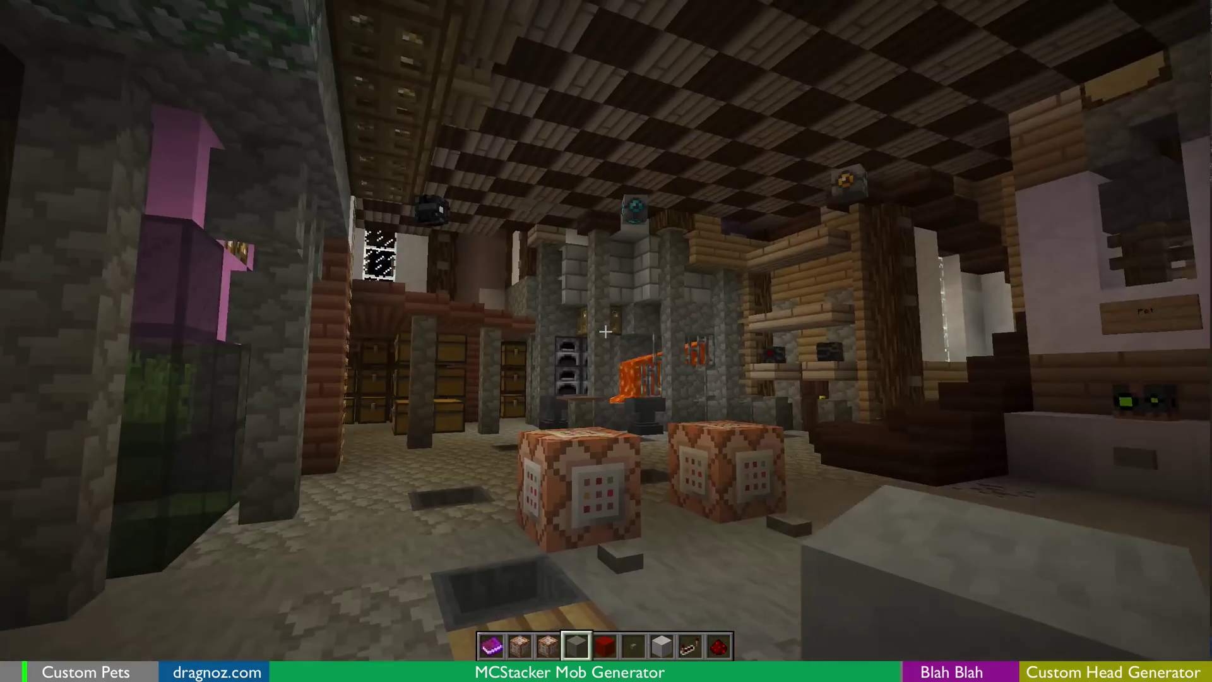
key("w")
right_click(606, 331)
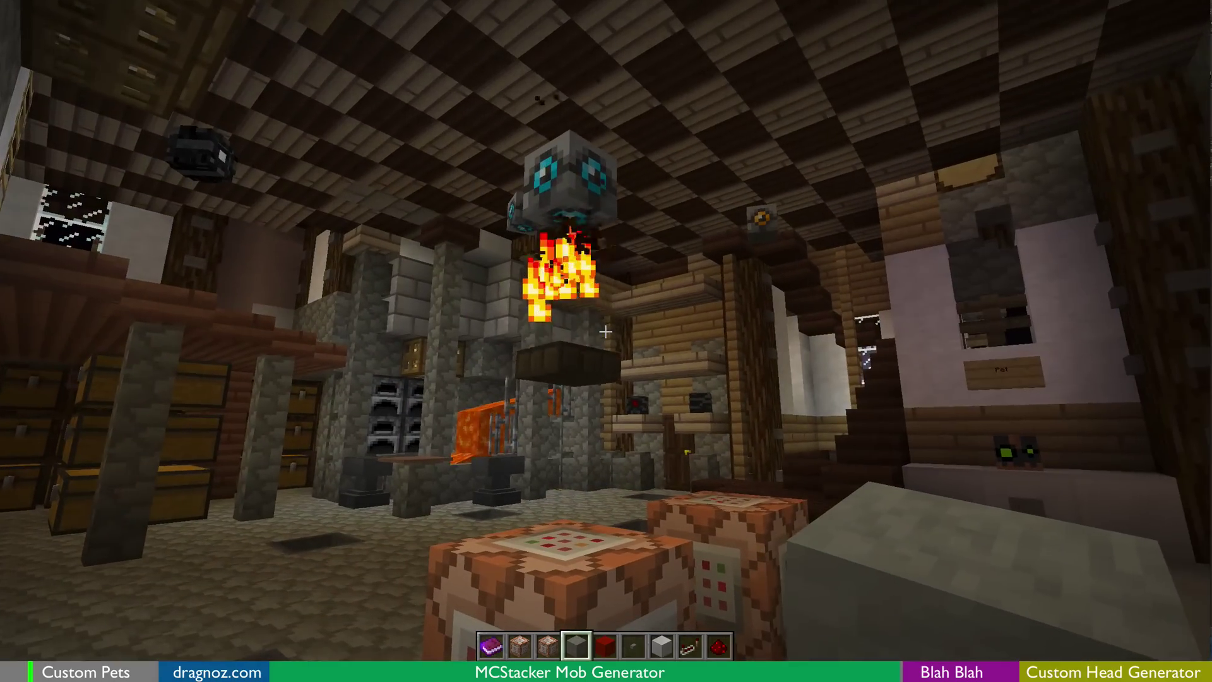
Move around the command blocks to examine how the teal-eyed pet hovers and follows.
key("d")
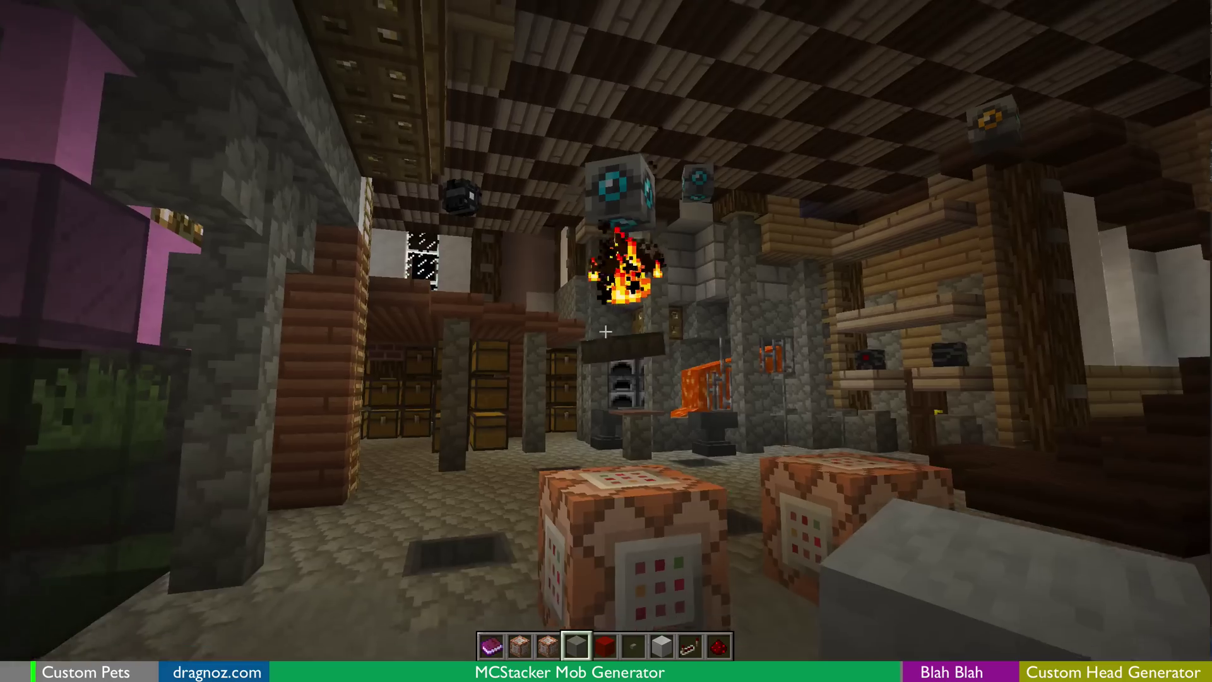
key("s")
key("d")
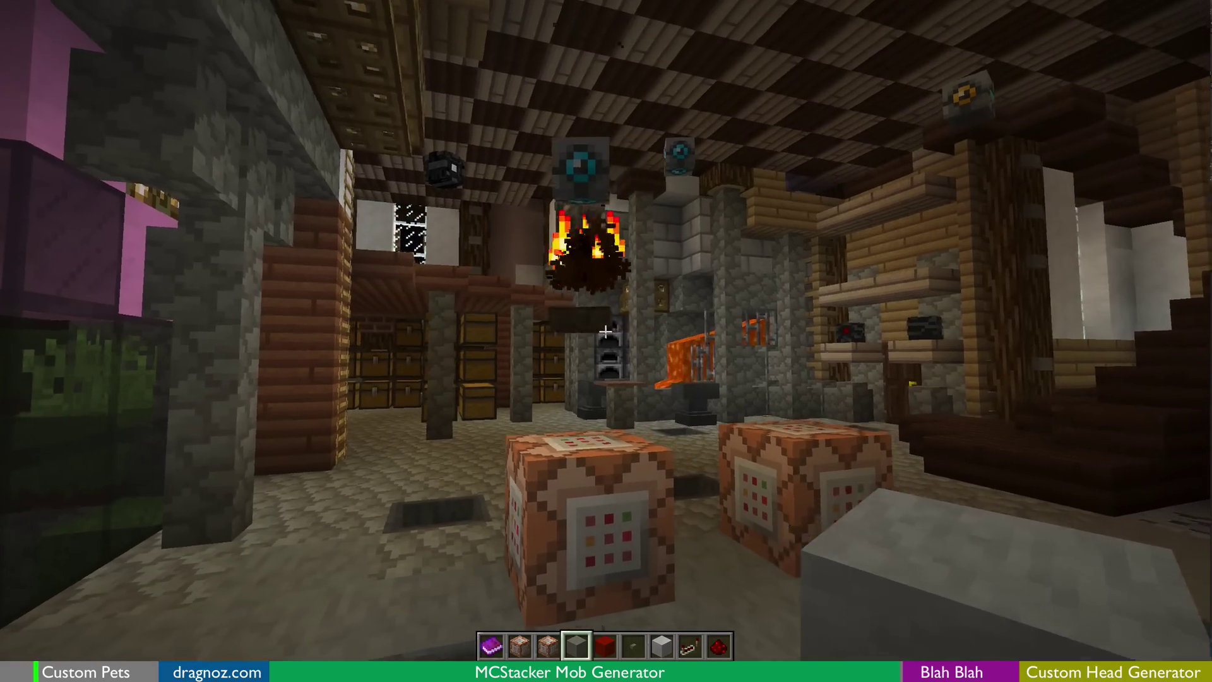
key("a")
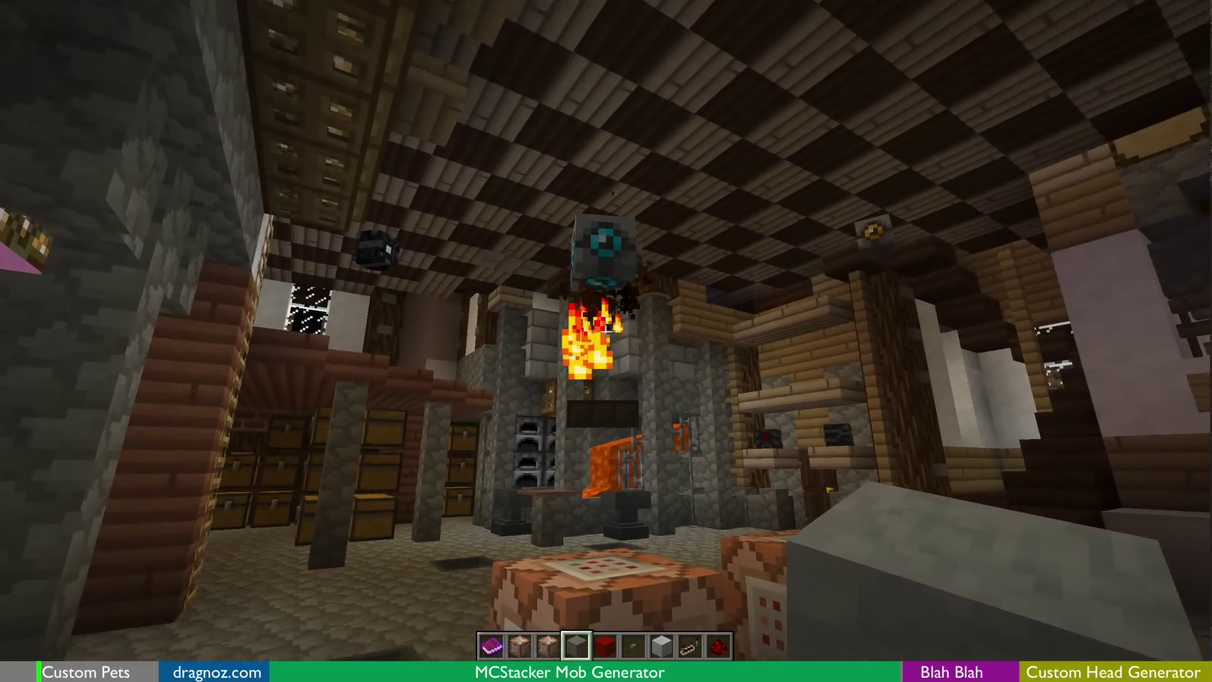
key("d")
key("d")
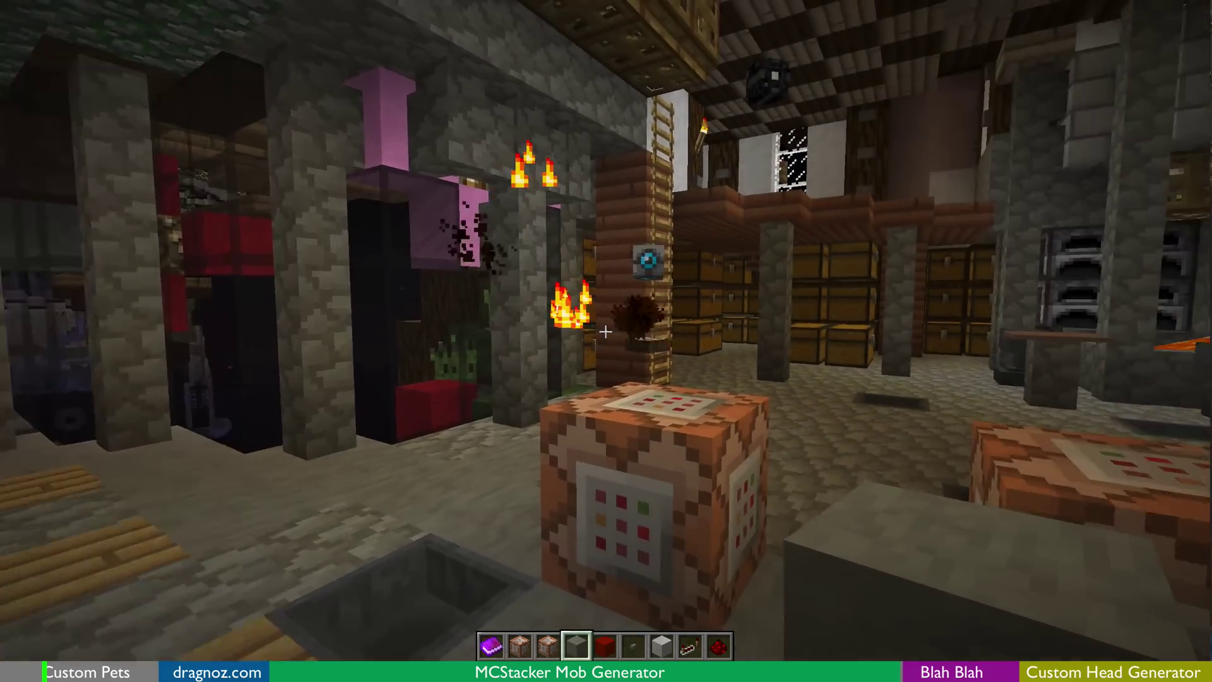
Summon the black-headed pet with the floor button at the other command block and watch how it moves.
key("d")
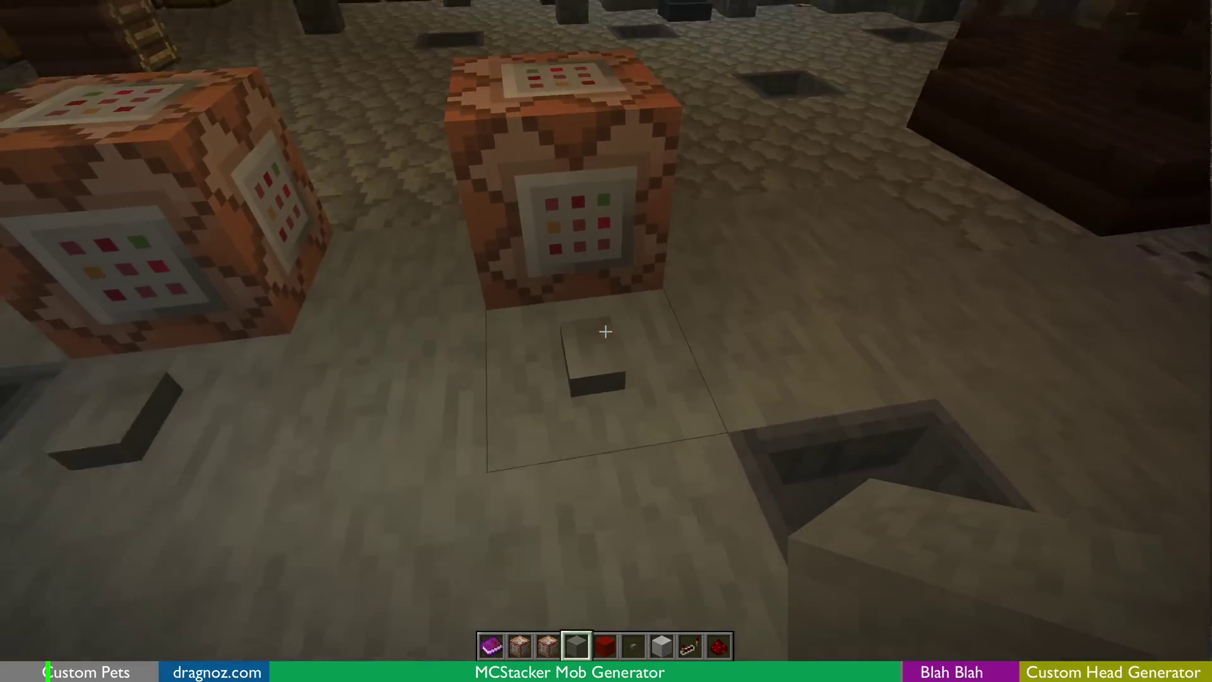
right_click(605, 331)
key("s")
key("w")
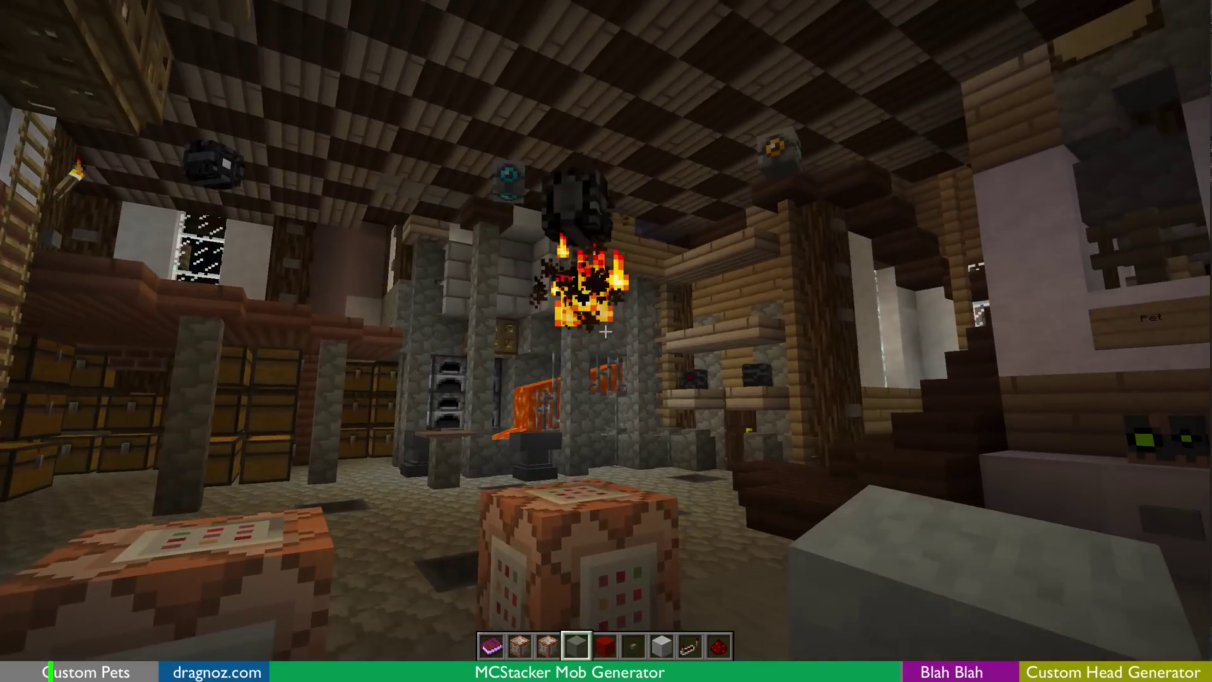
key("a")
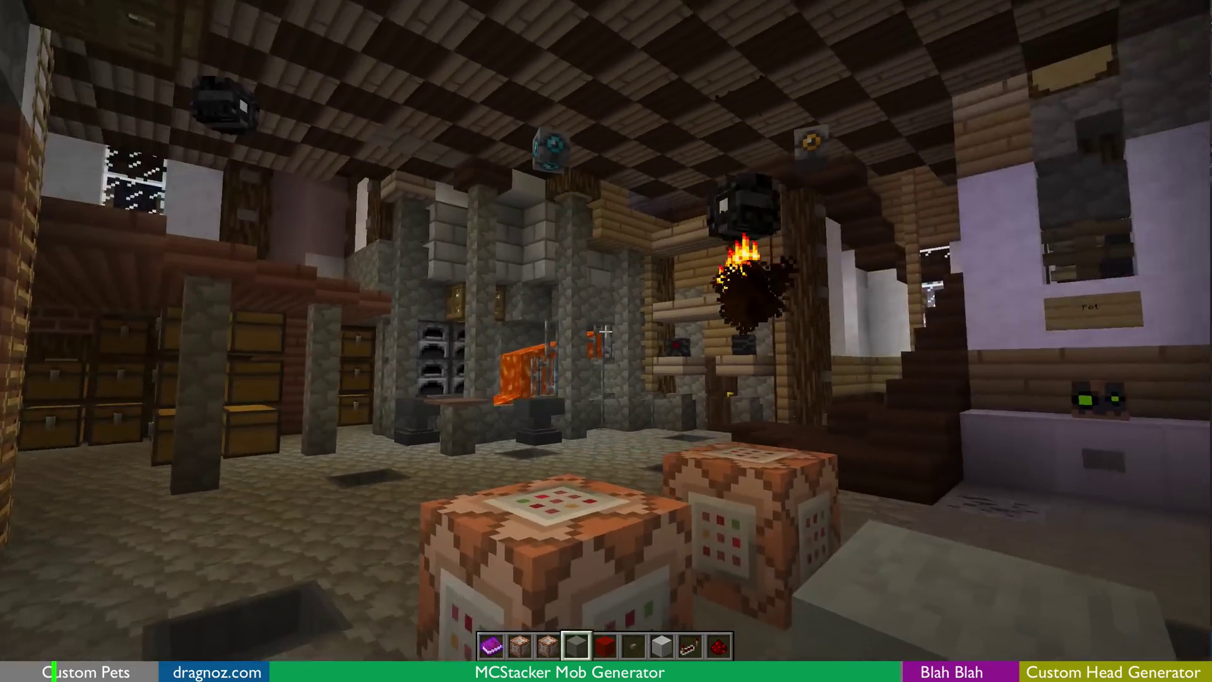
key("d")
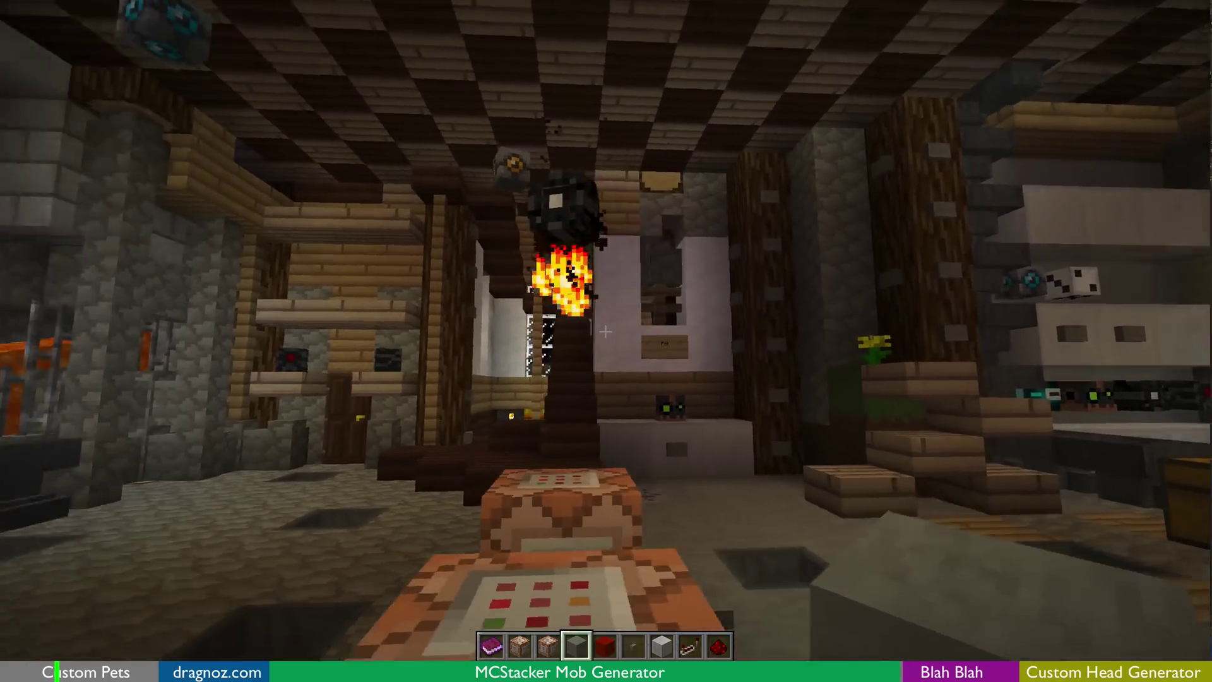
Summon another pet with the button on the white counter below the Pet sign.
key("w")
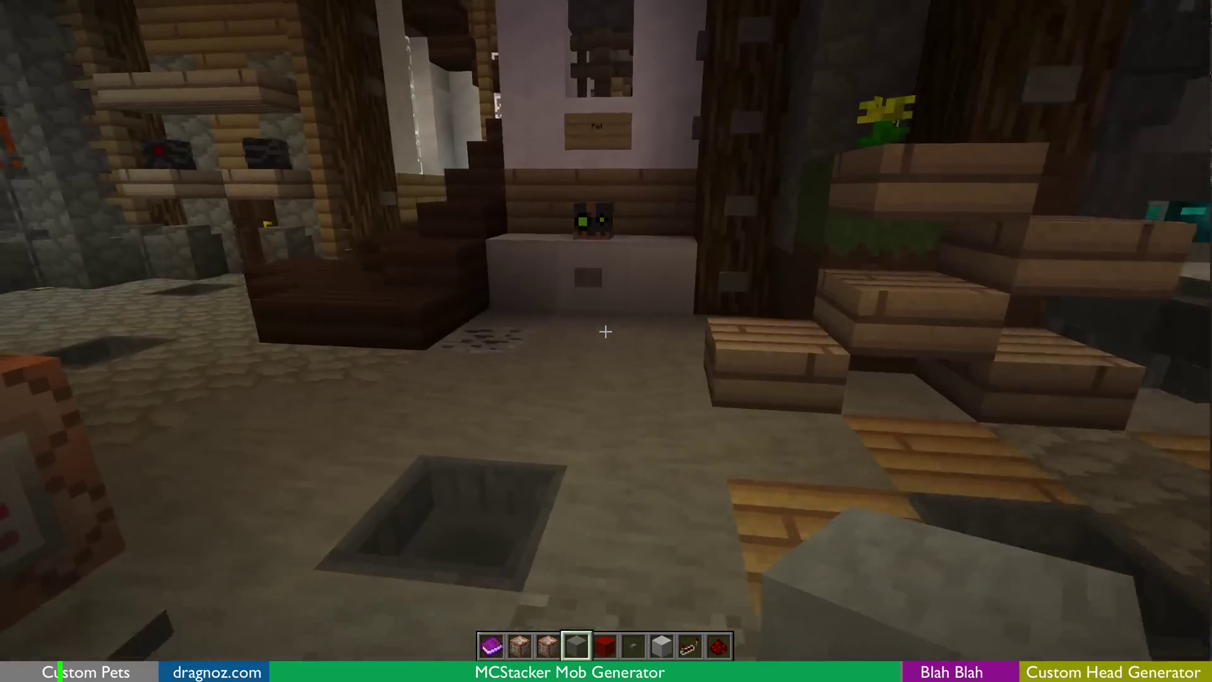
right_click(605, 332)
key("s")
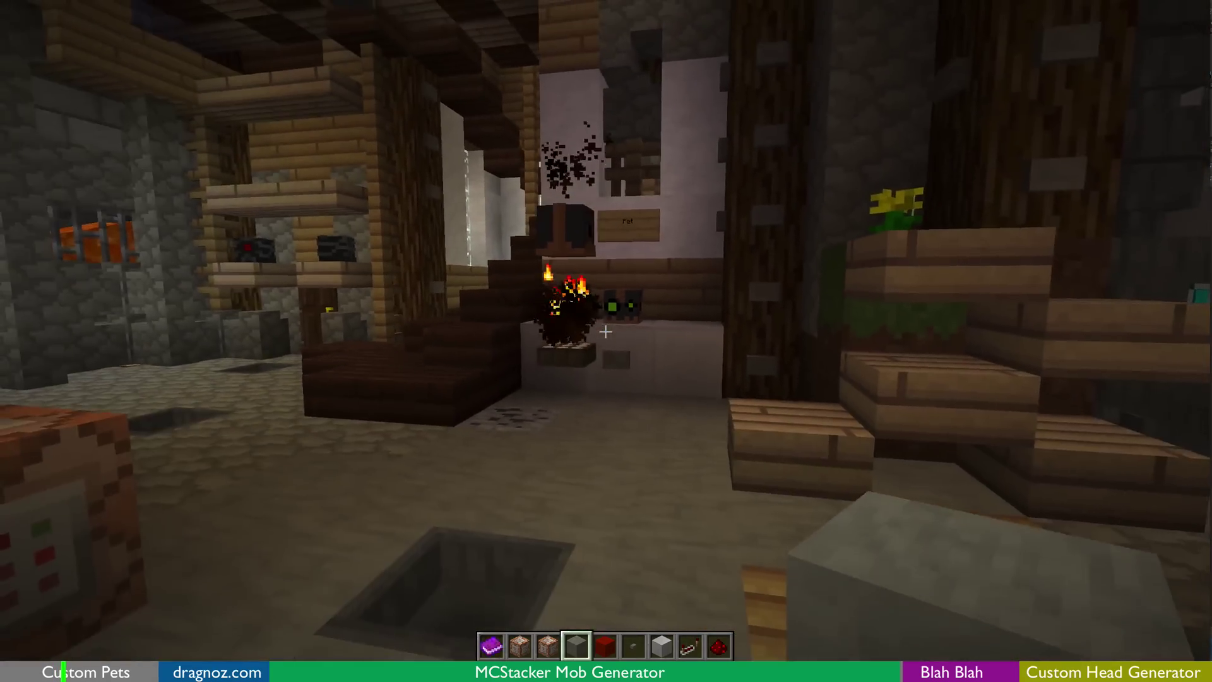
Back away across the hall past the glass-cased beacon to examine how the newest pet follows.
key("s")
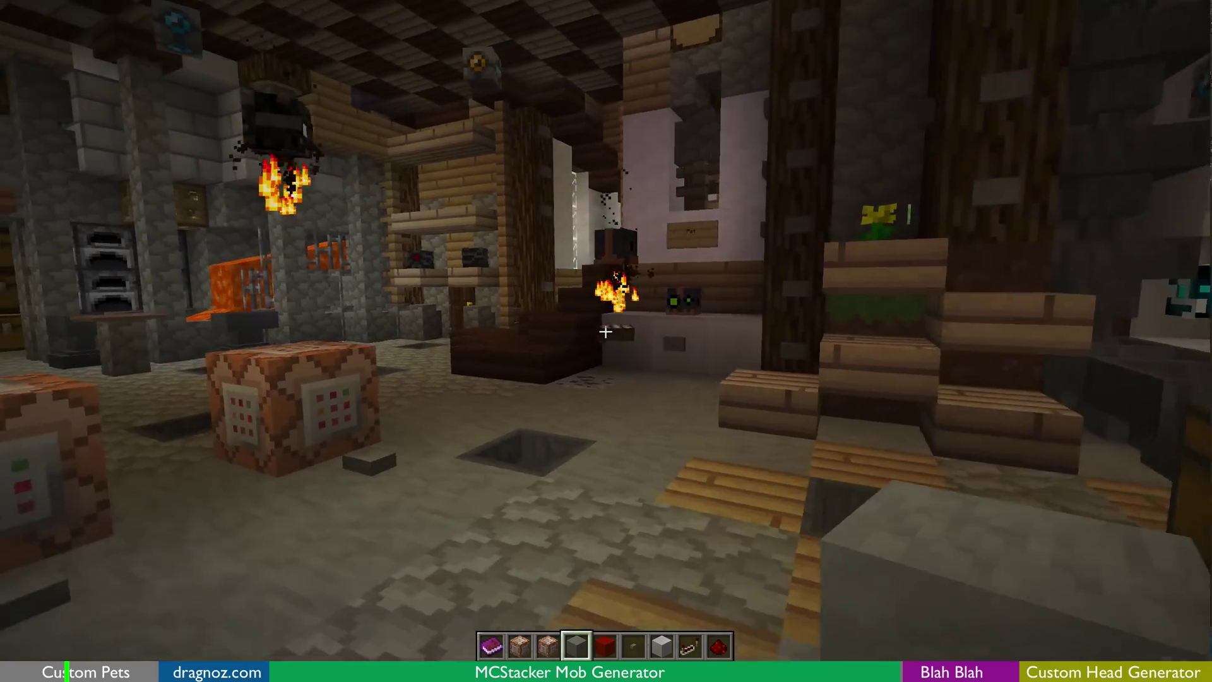
key("s")
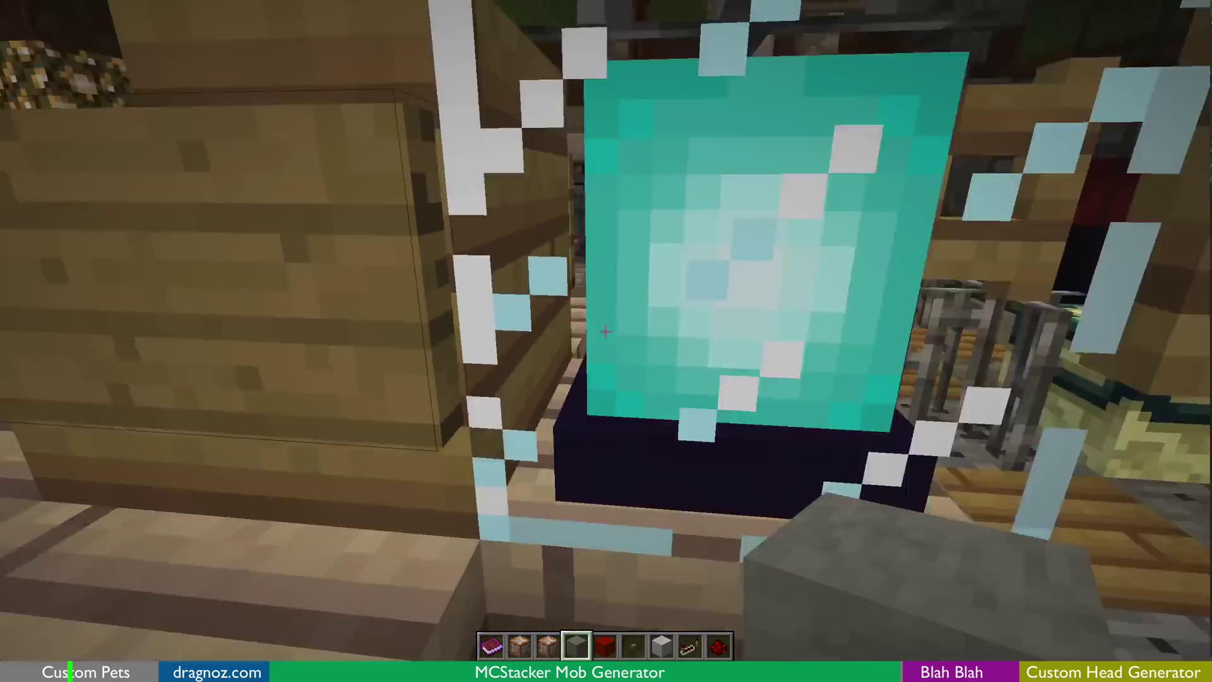
key("s")
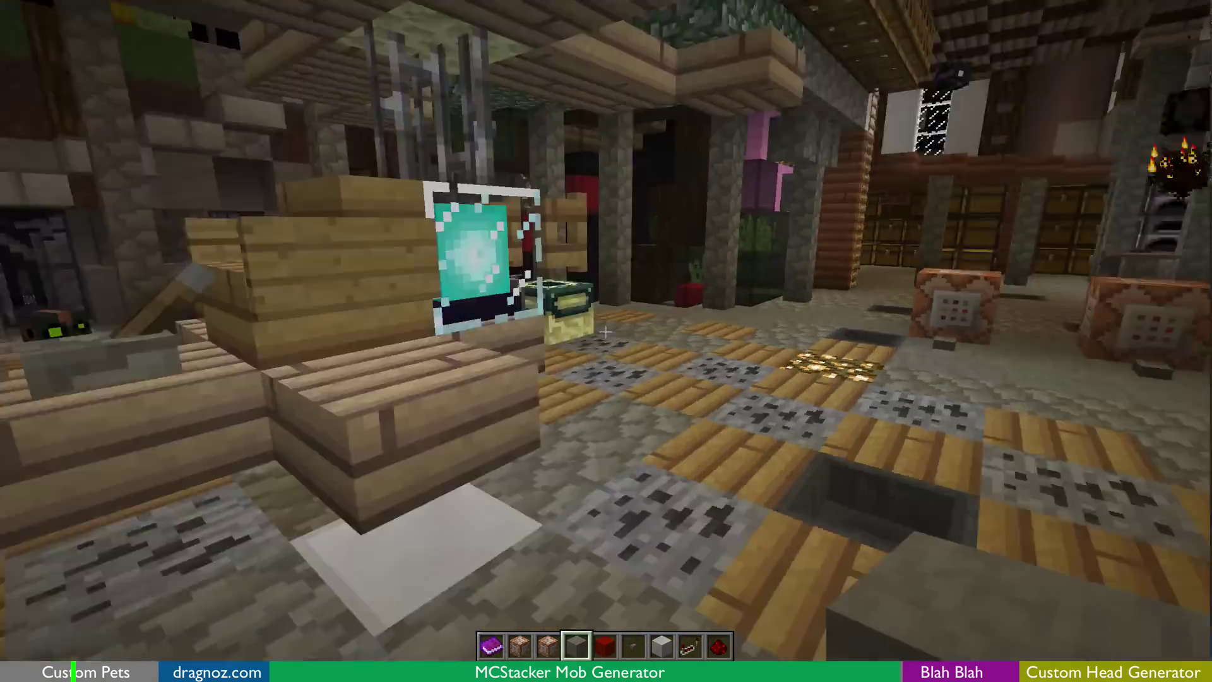
key("s")
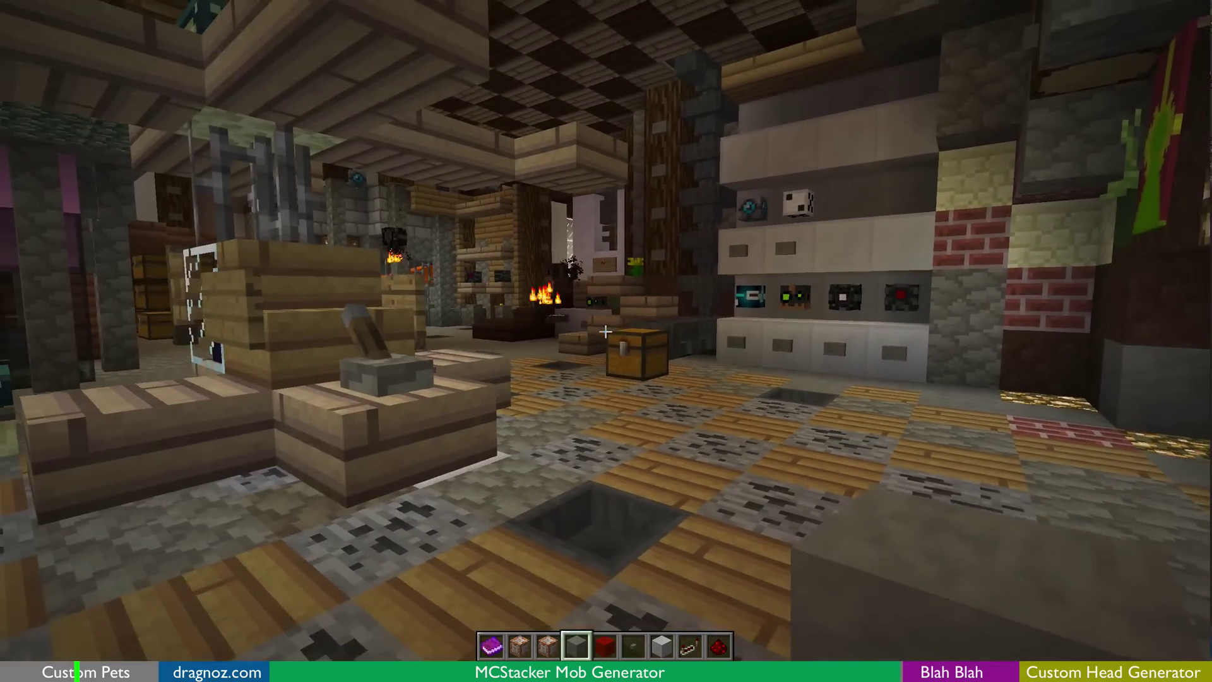
key("d")
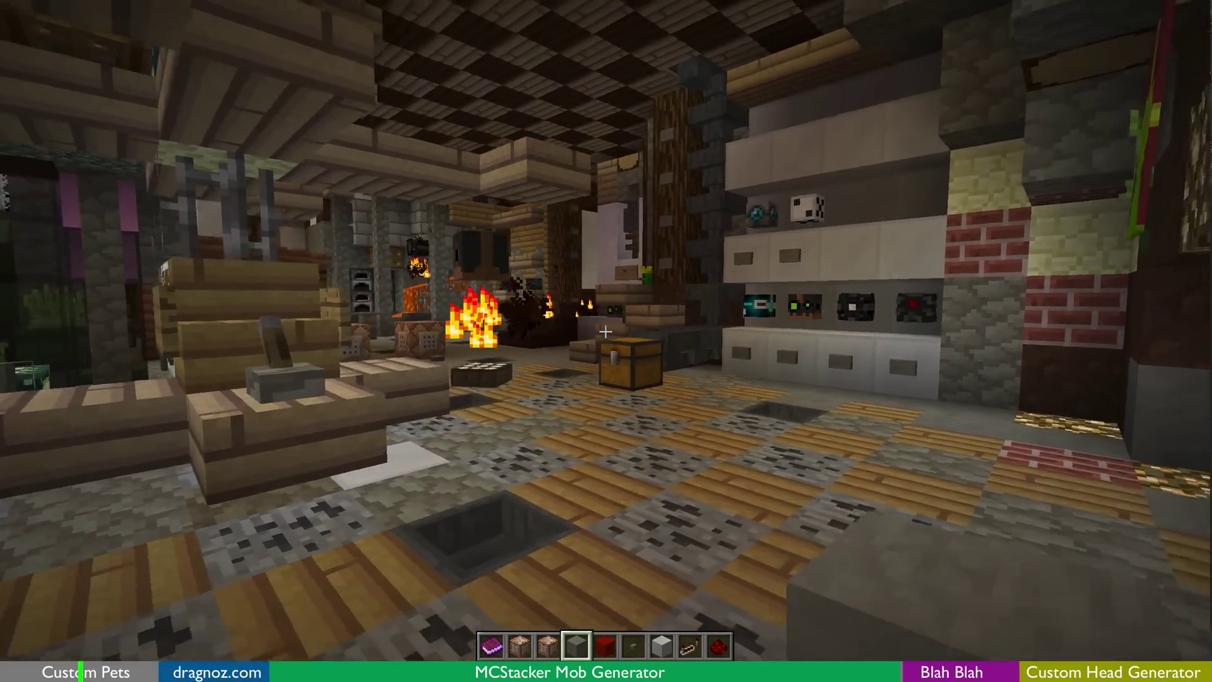
key("s")
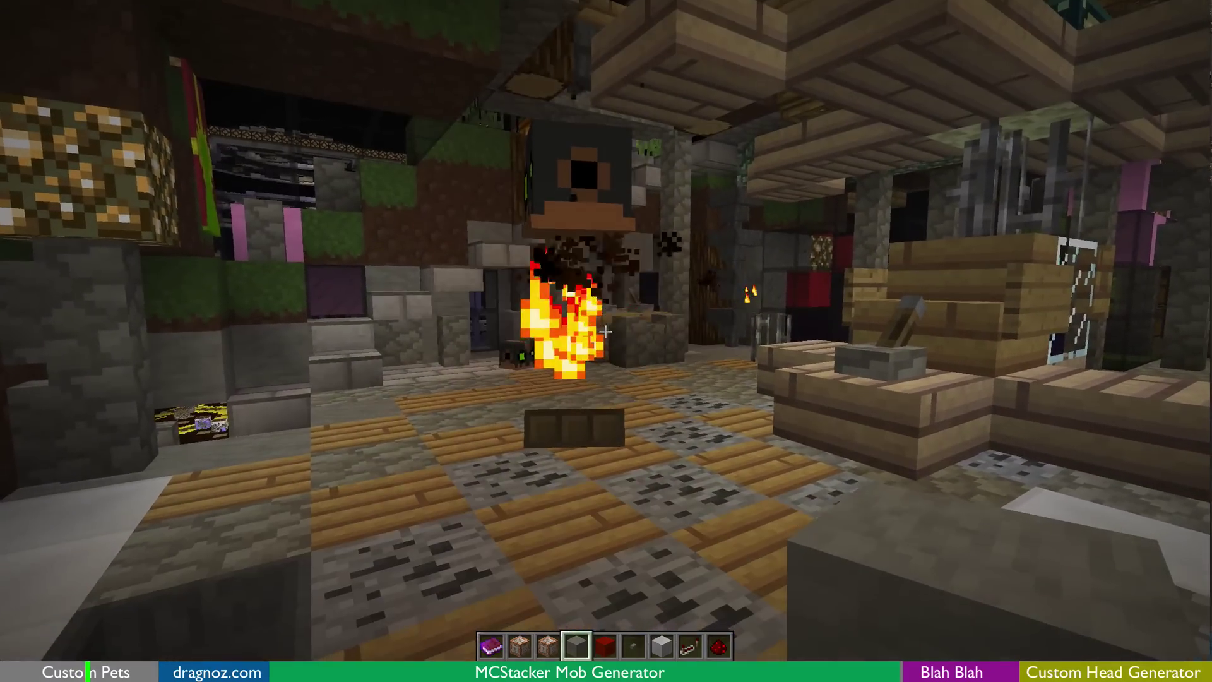
Inspect the fiery column beside the anvil and lava at the forge.
key("w")
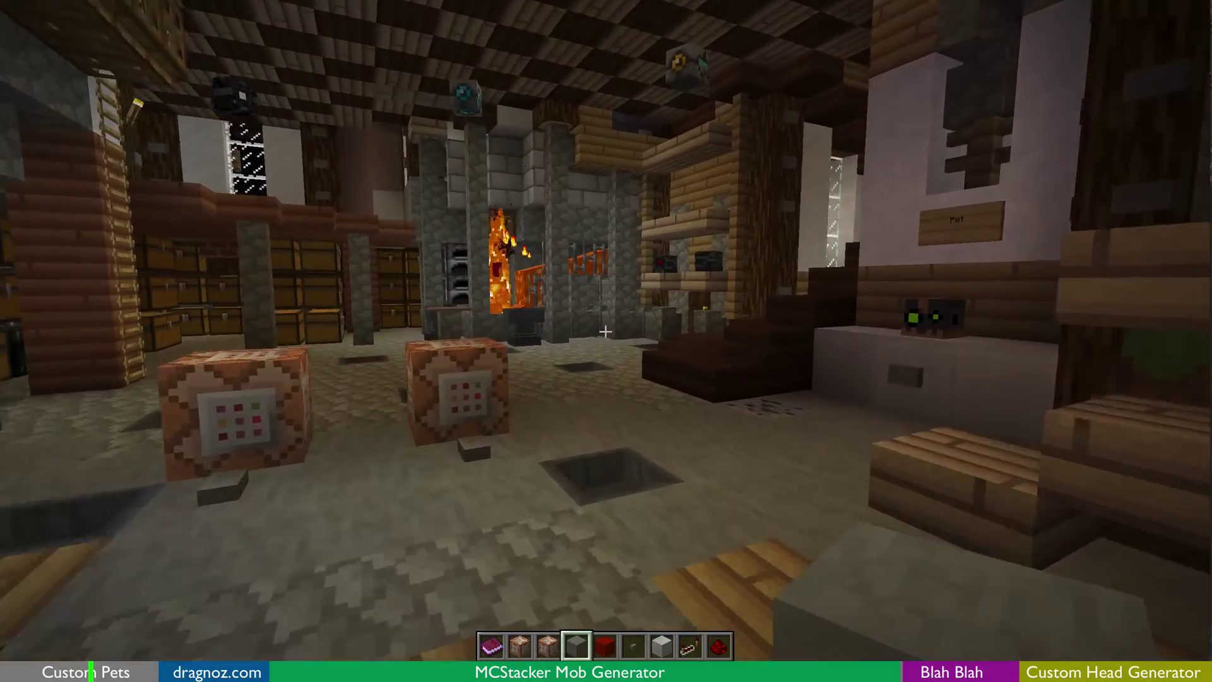
key("w")
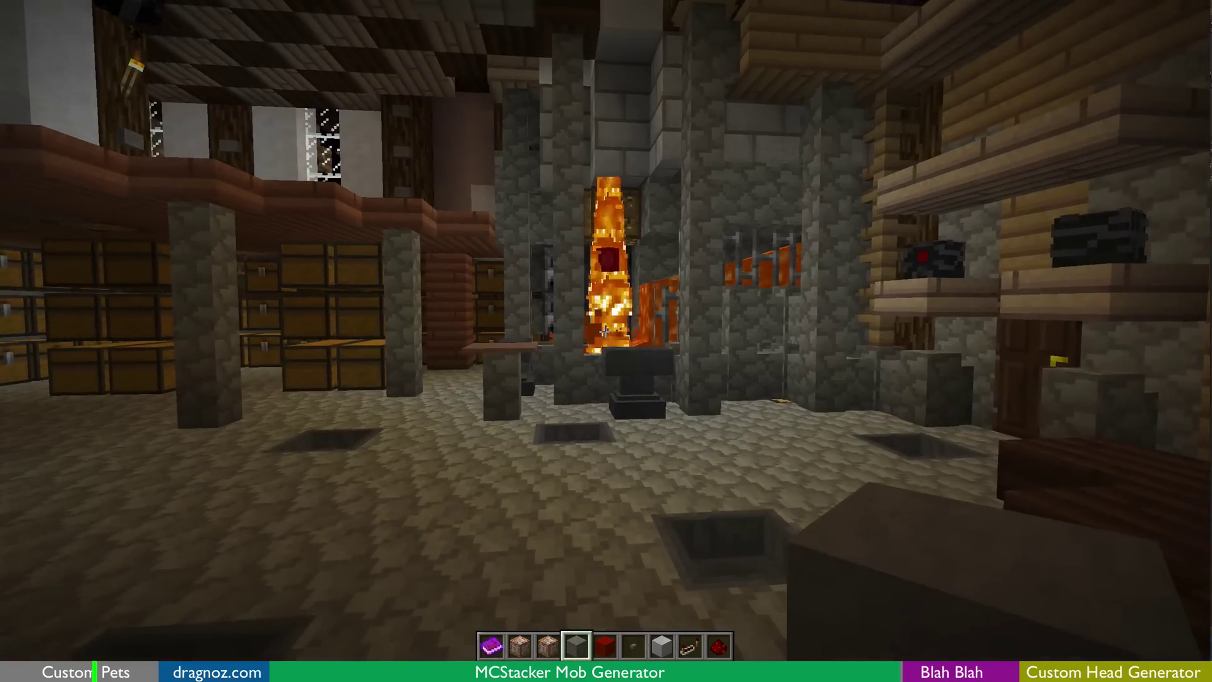
key("s")
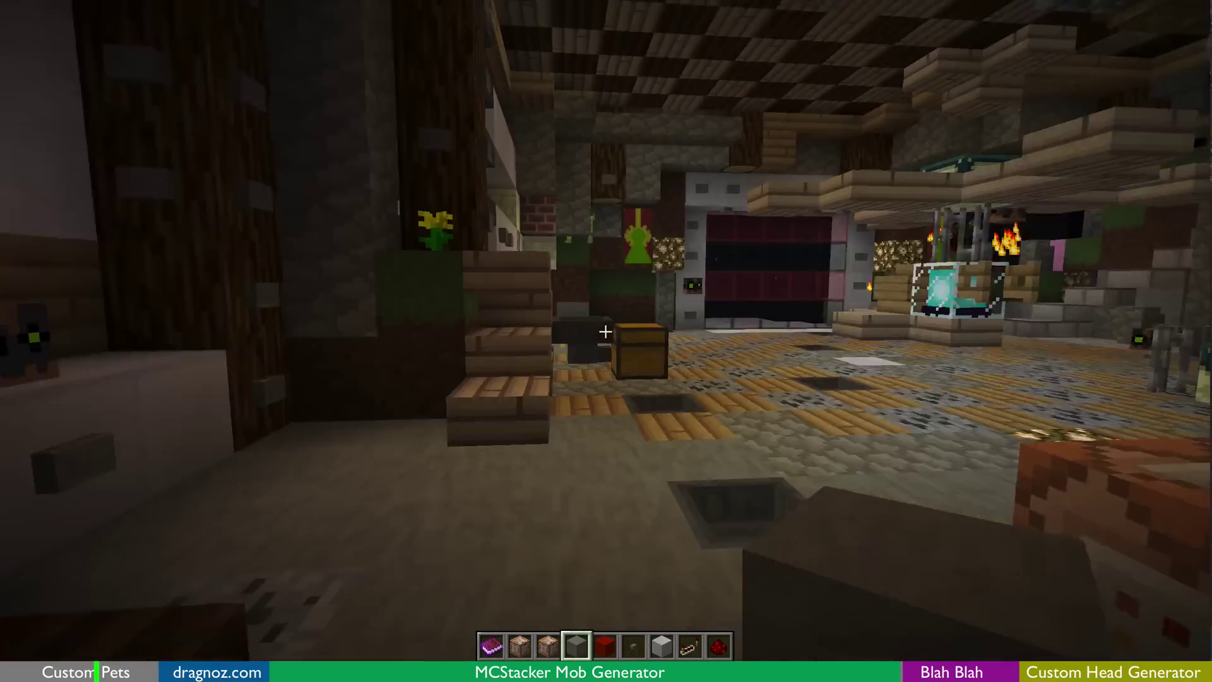
Climb the staircase to the upper wooden checkered floor and check whether the pet follows.
key("w")
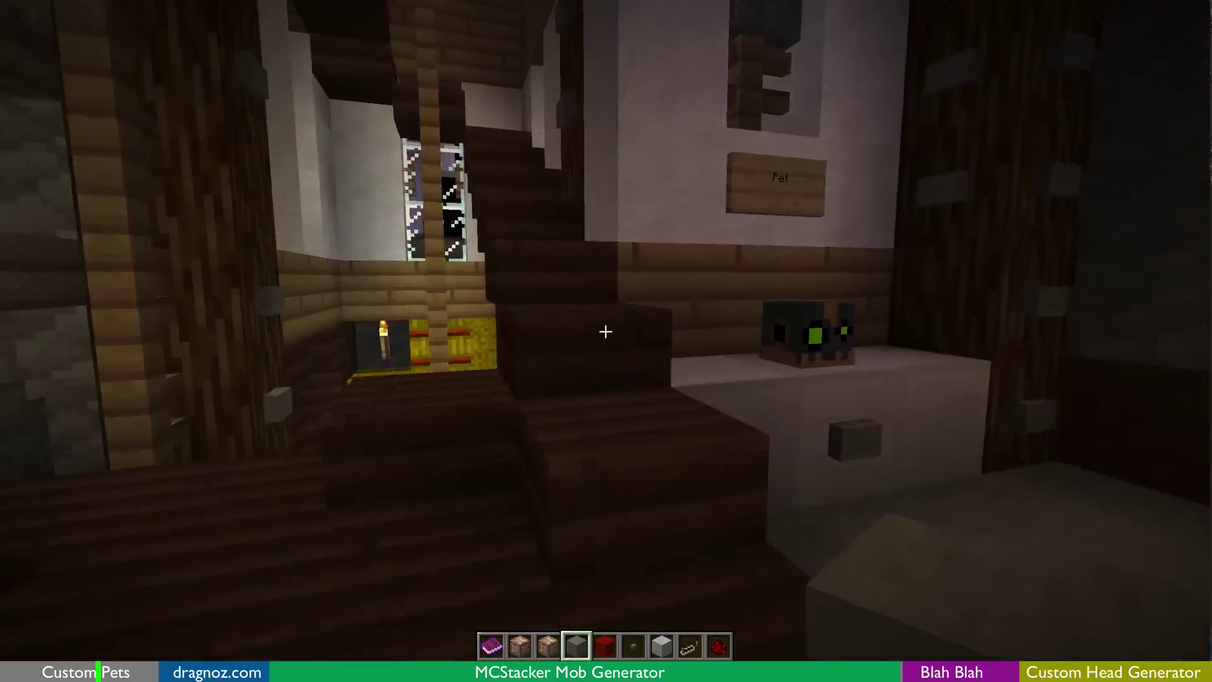
key("w")
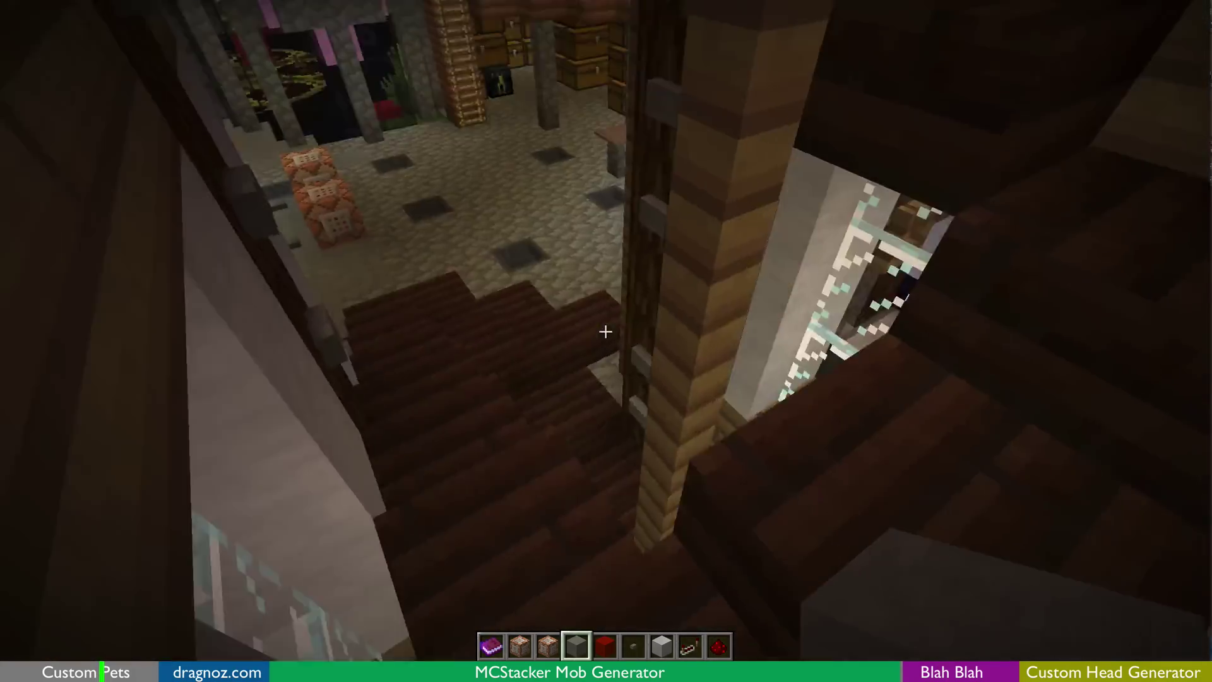
key("d")
key("a")
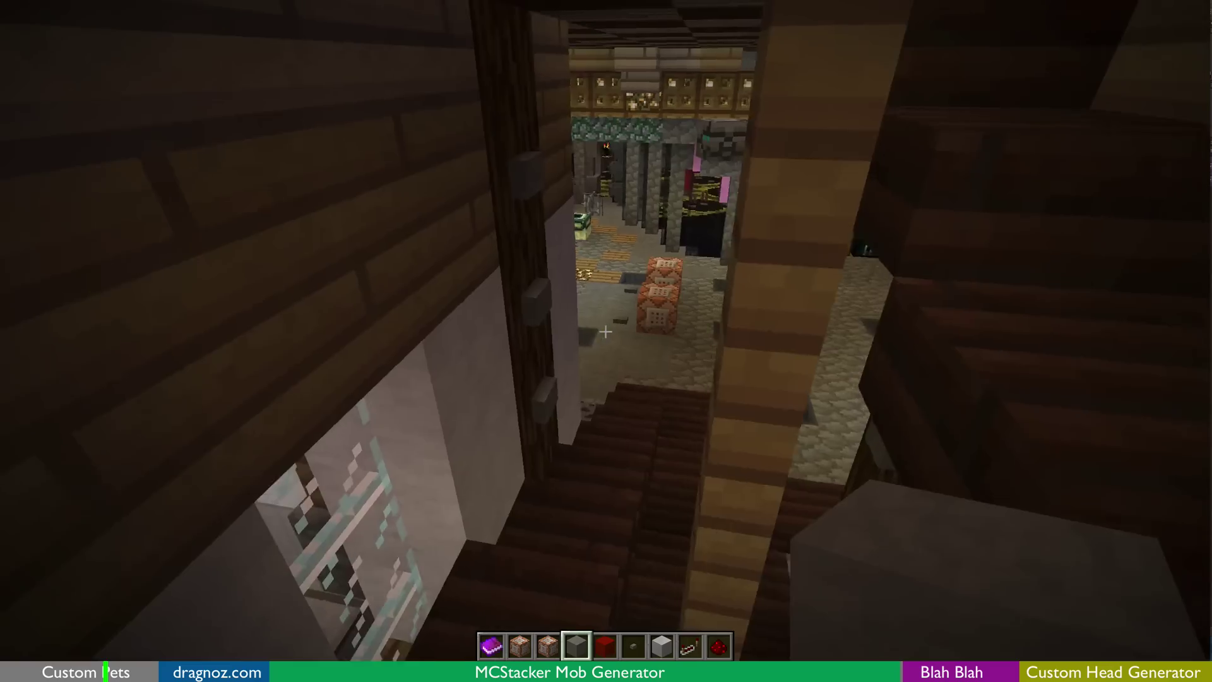
key("w")
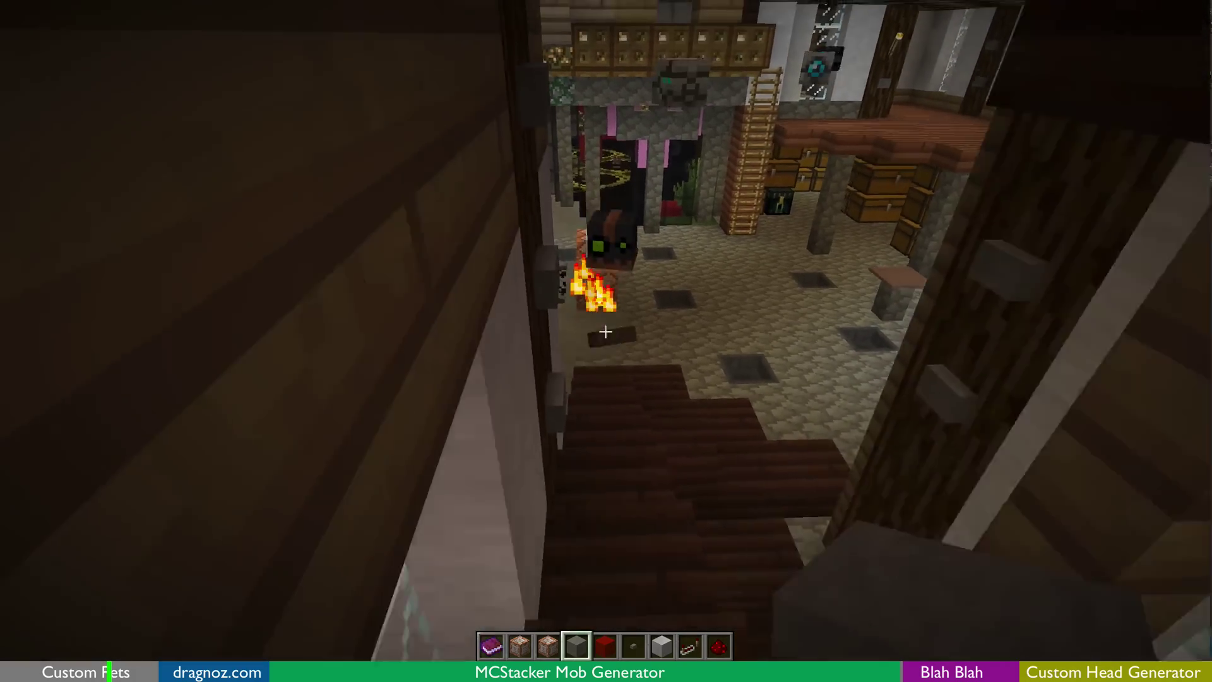
key("w")
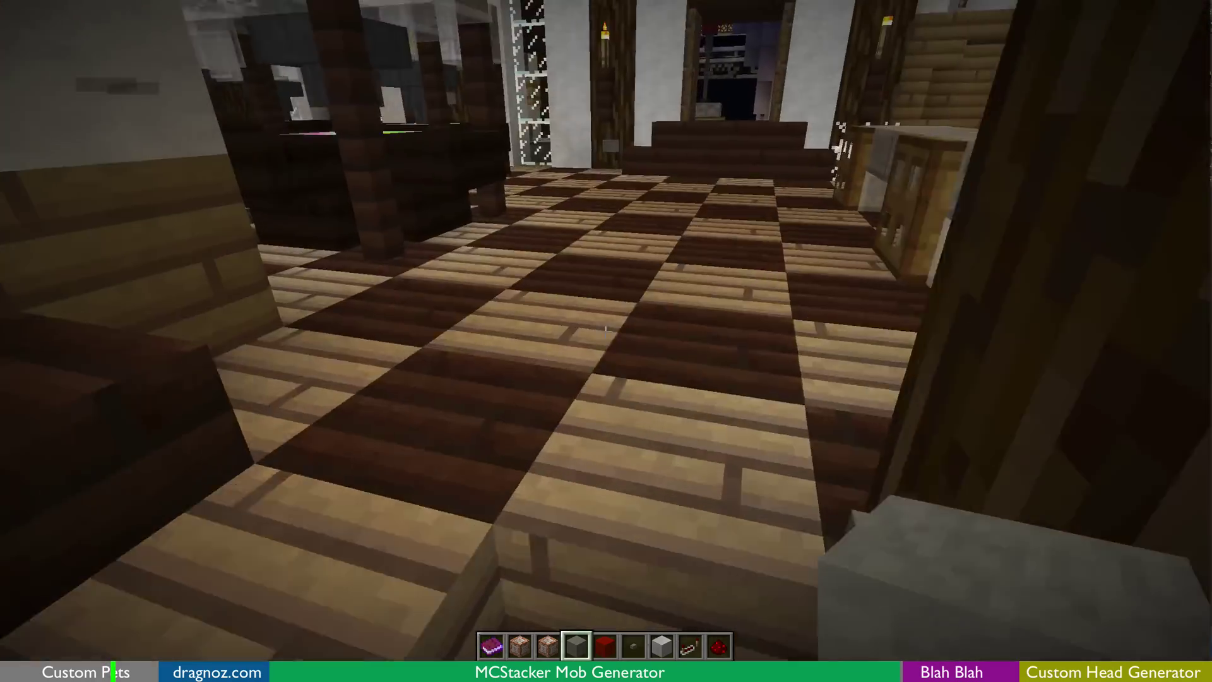
Go back onto the stairs to find the pet and lead it to the room with the hopper tables.
key("s")
key("w")
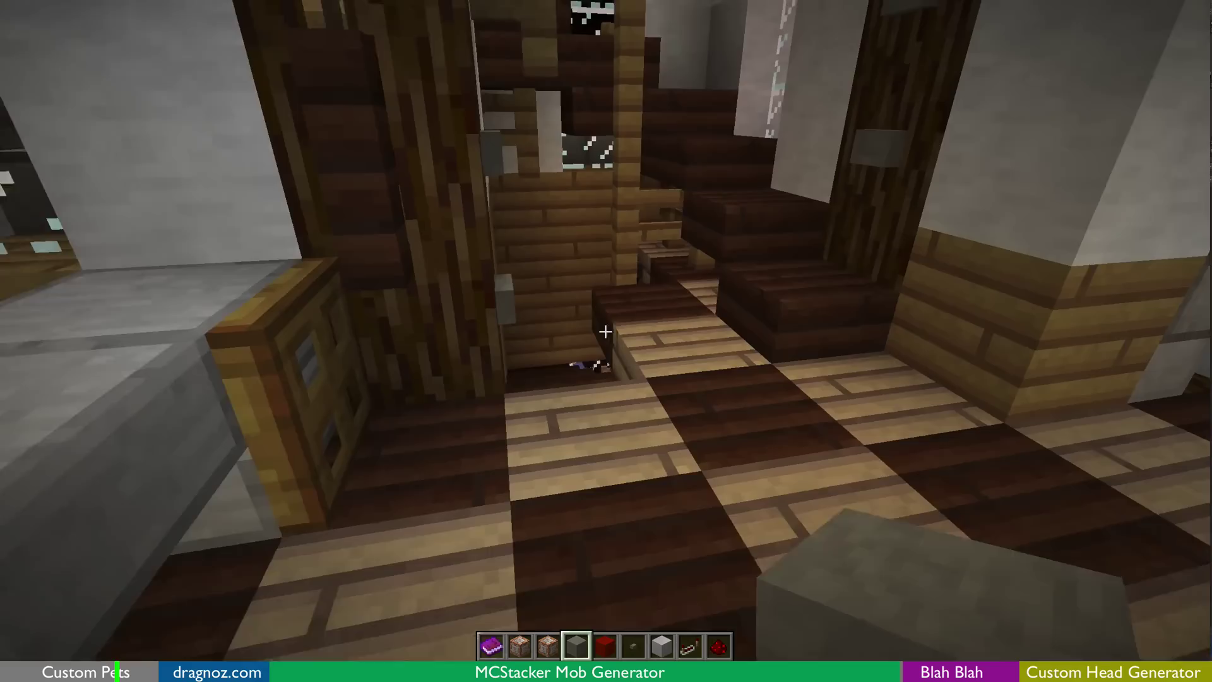
key("w")
key("w")
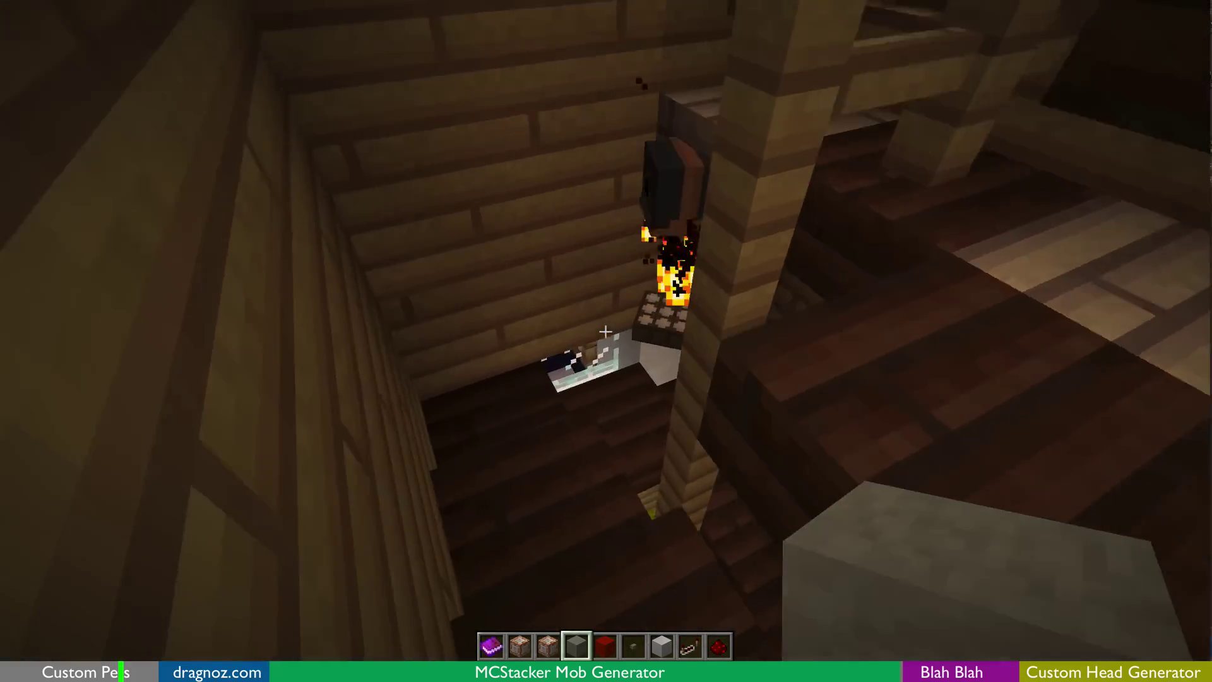
key("w")
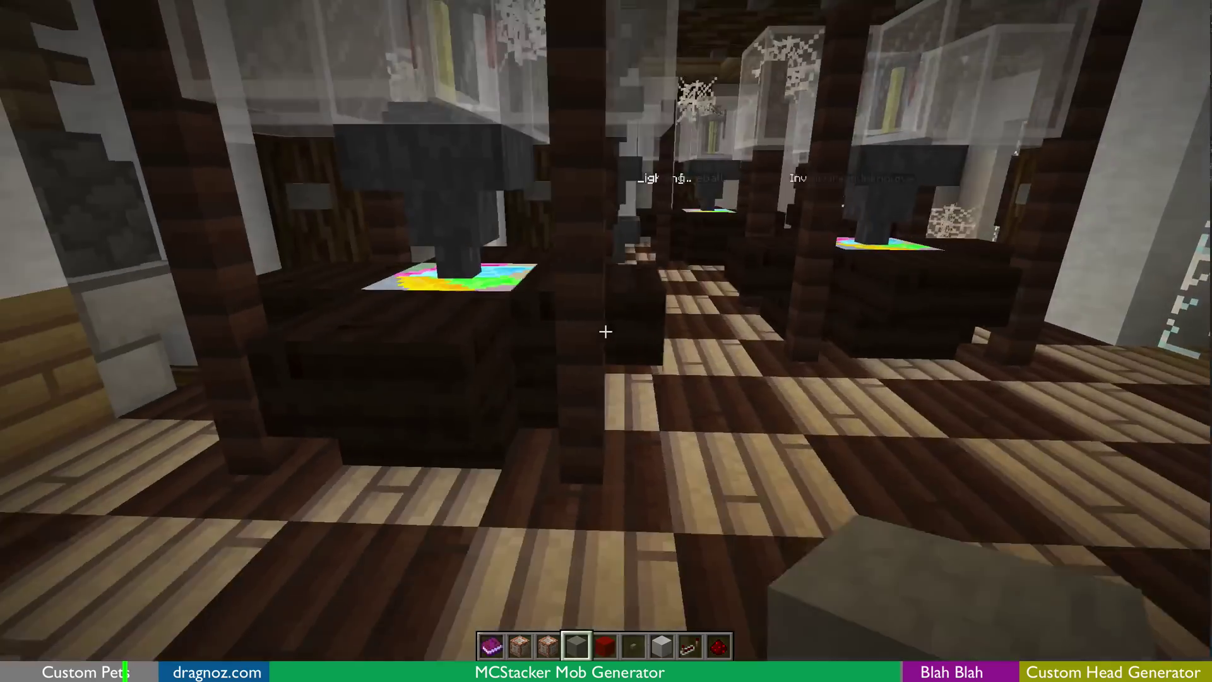
Walk around the hopper tables and floating books to examine how the green-eyed pet follows through the room.
key("s")
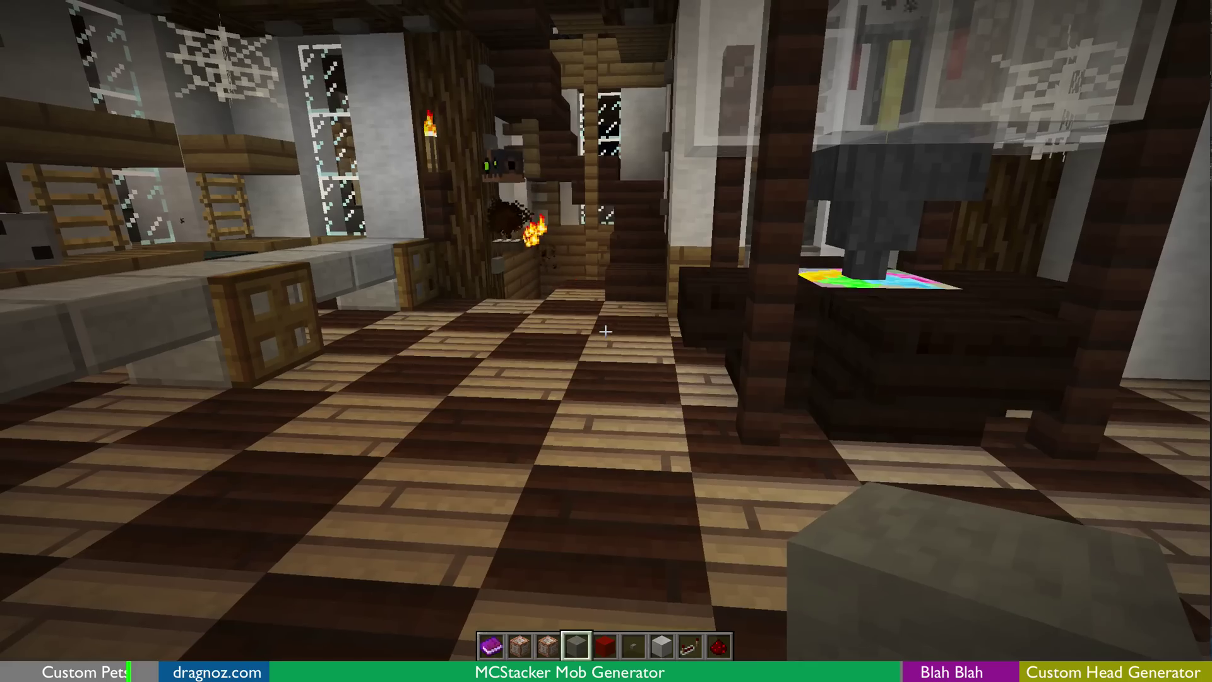
key("w")
key("w")
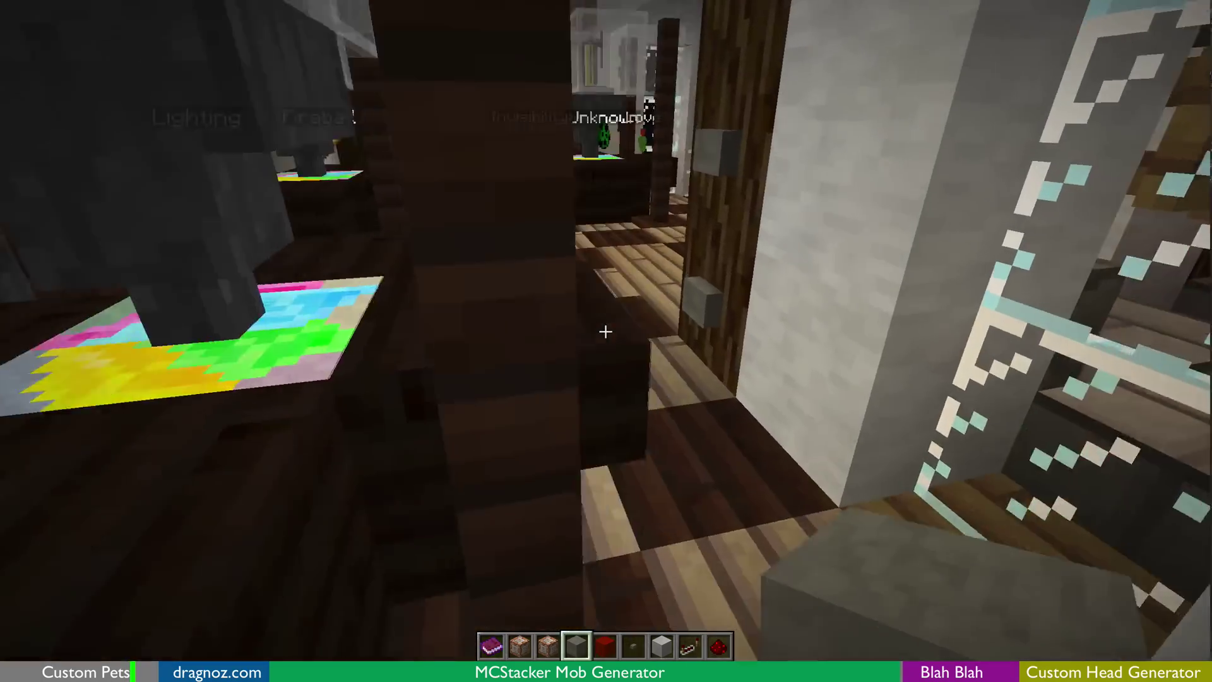
key("w")
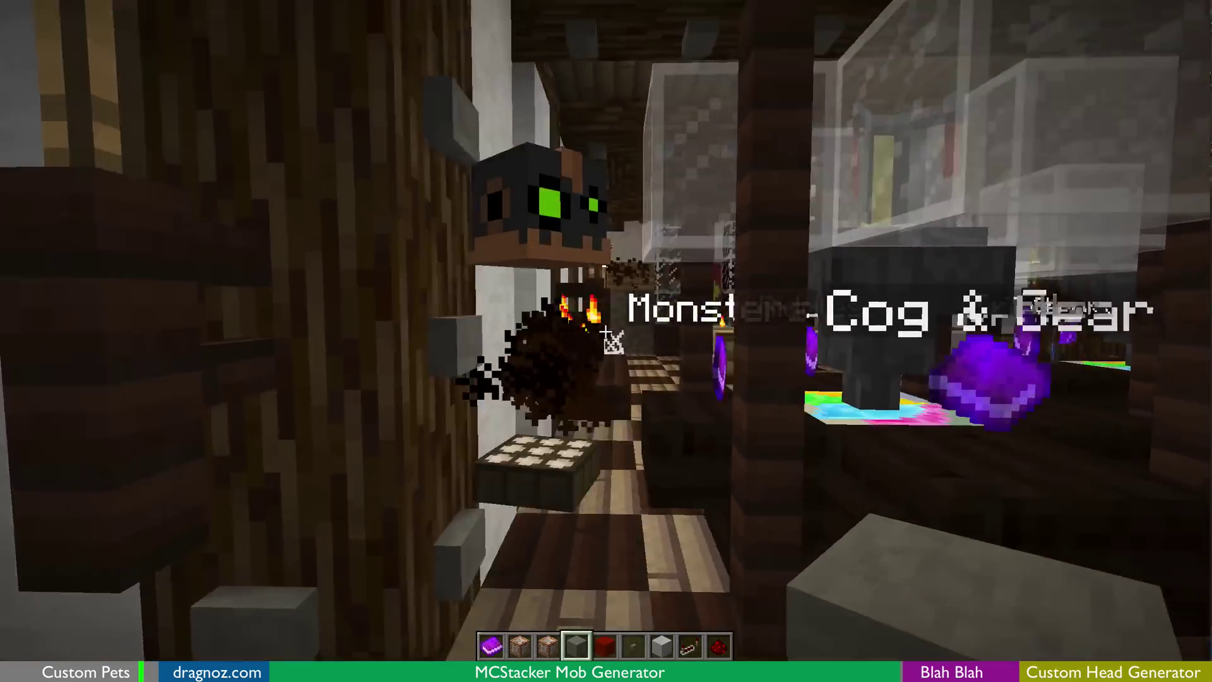
key("d")
key("w")
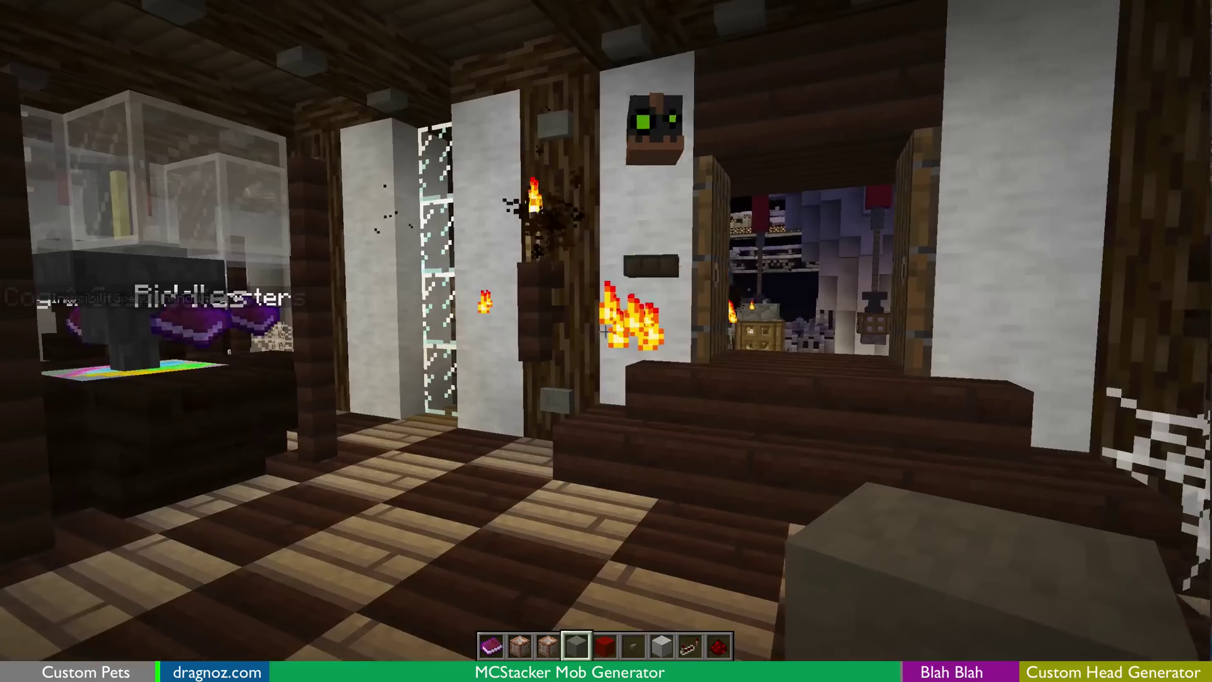
Go out through the wooden double doors onto the terrace and check whether the burning pet follows outside.
key("w")
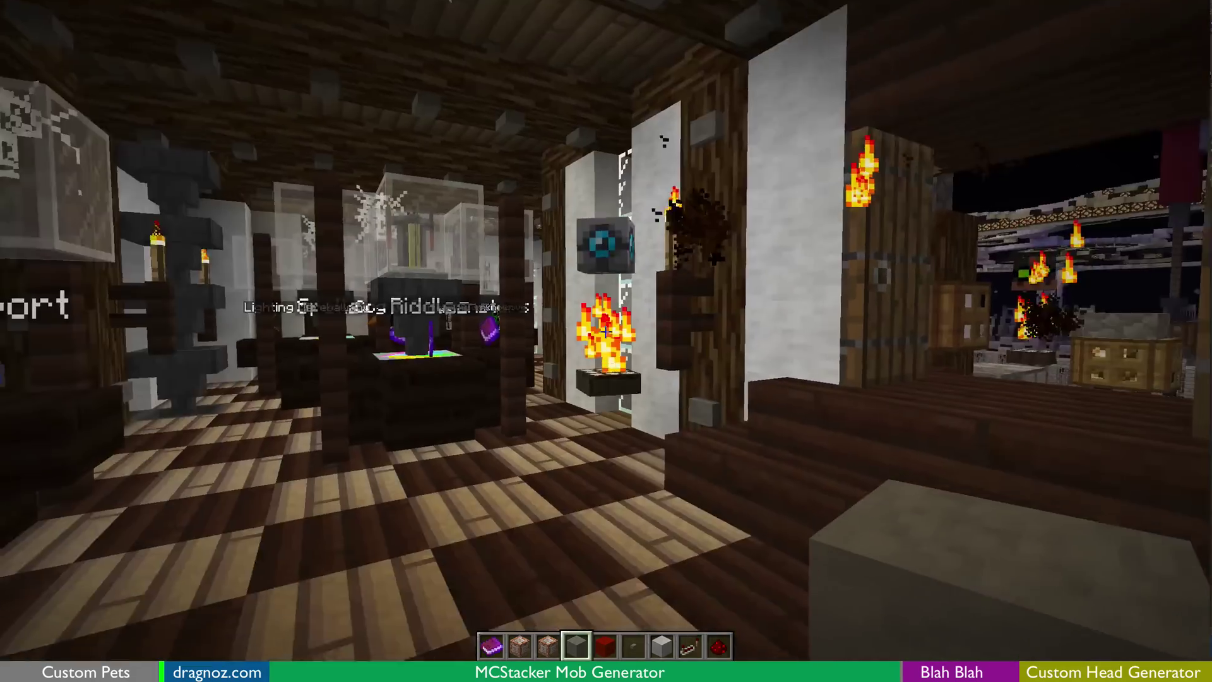
key("w")
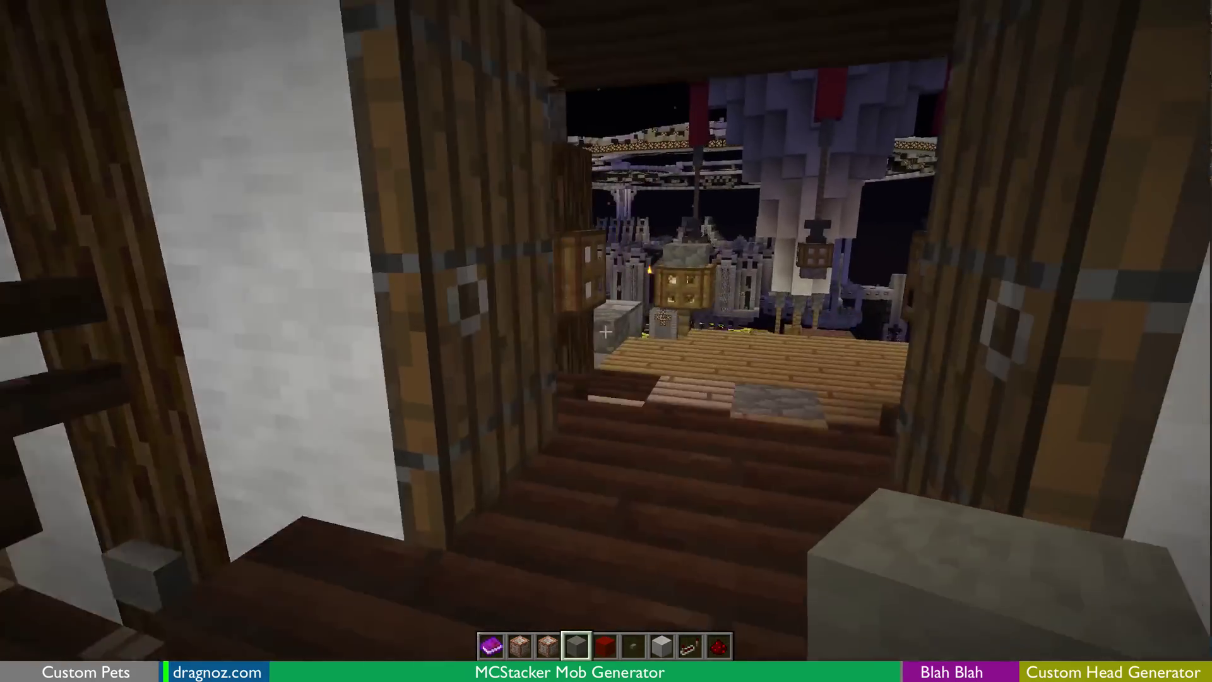
key("w")
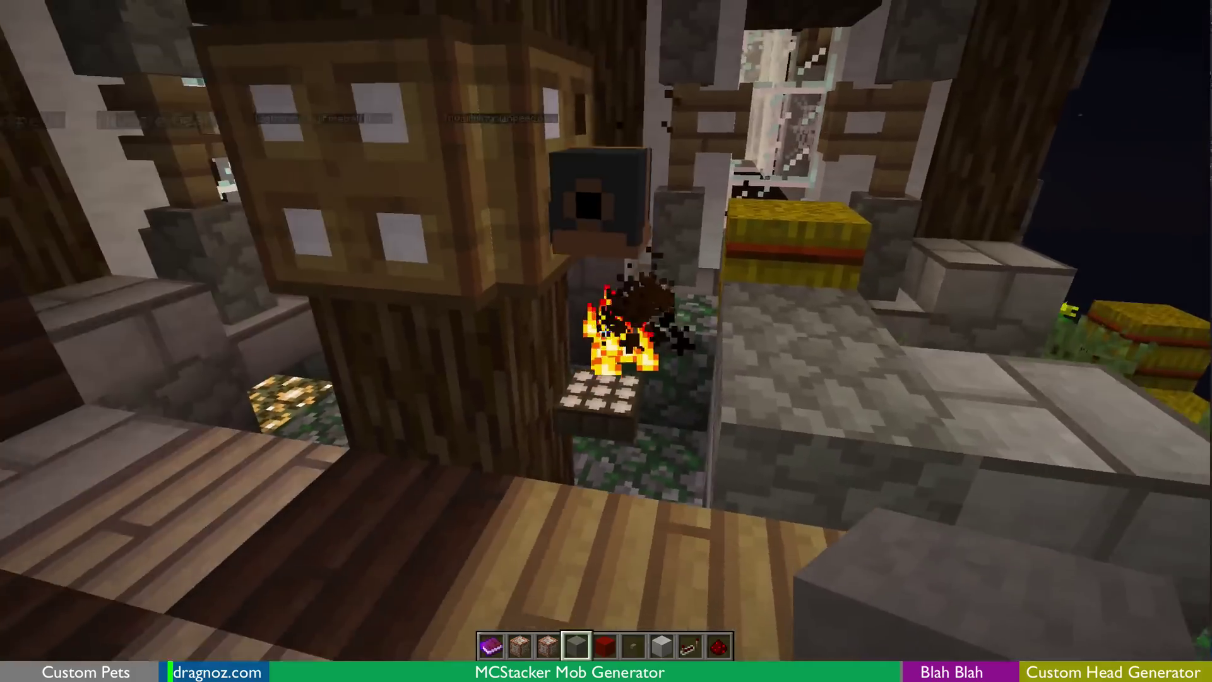
key("s")
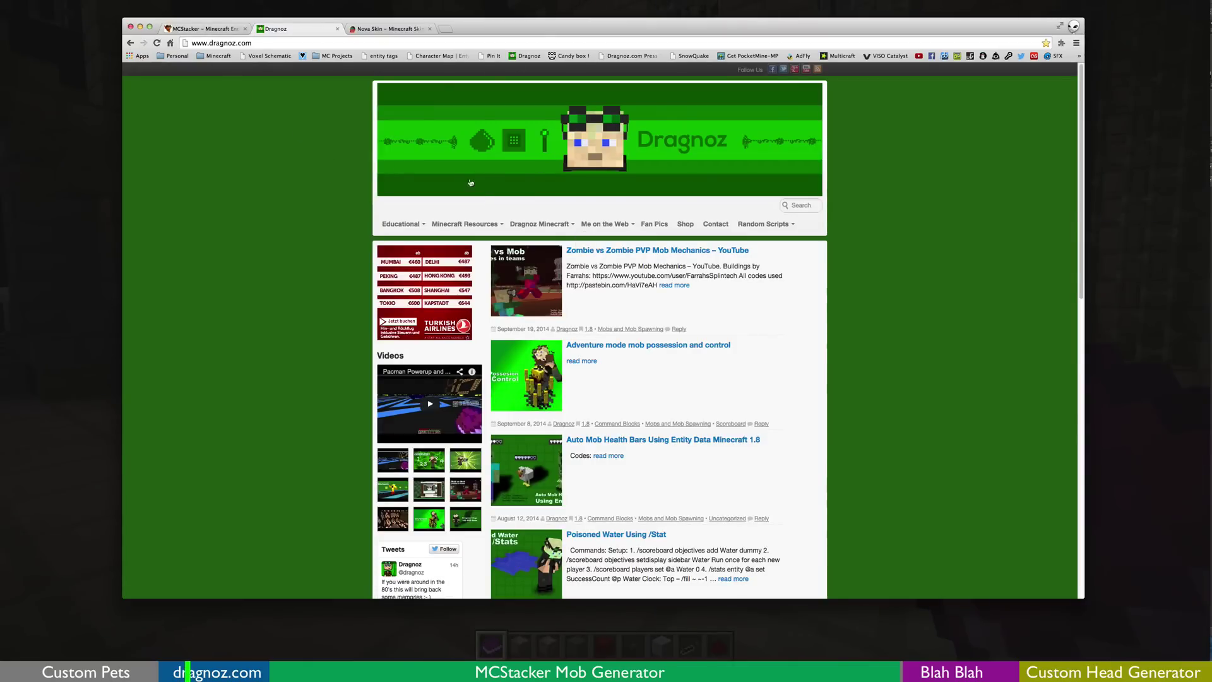
Switch to the browser, open the MCStacker generator from the Dragnoz site's Minecraft resources, and keep Summon as the command type.
mouse_move(487, 225)
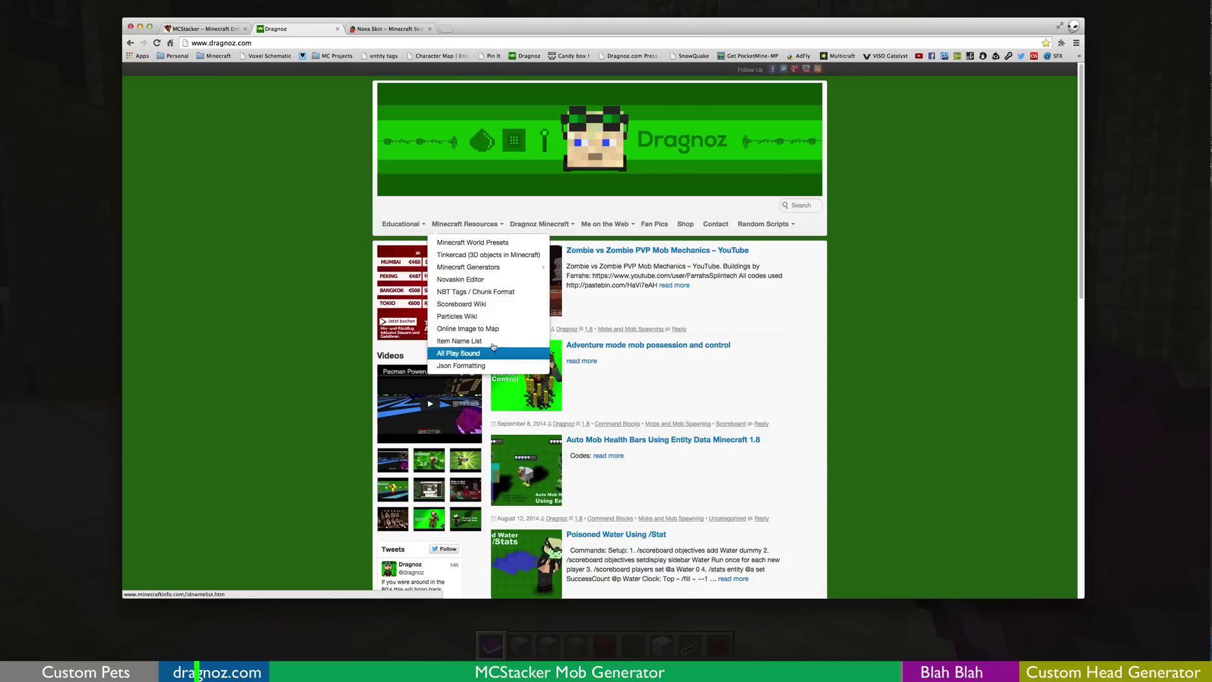
mouse_move(503, 261)
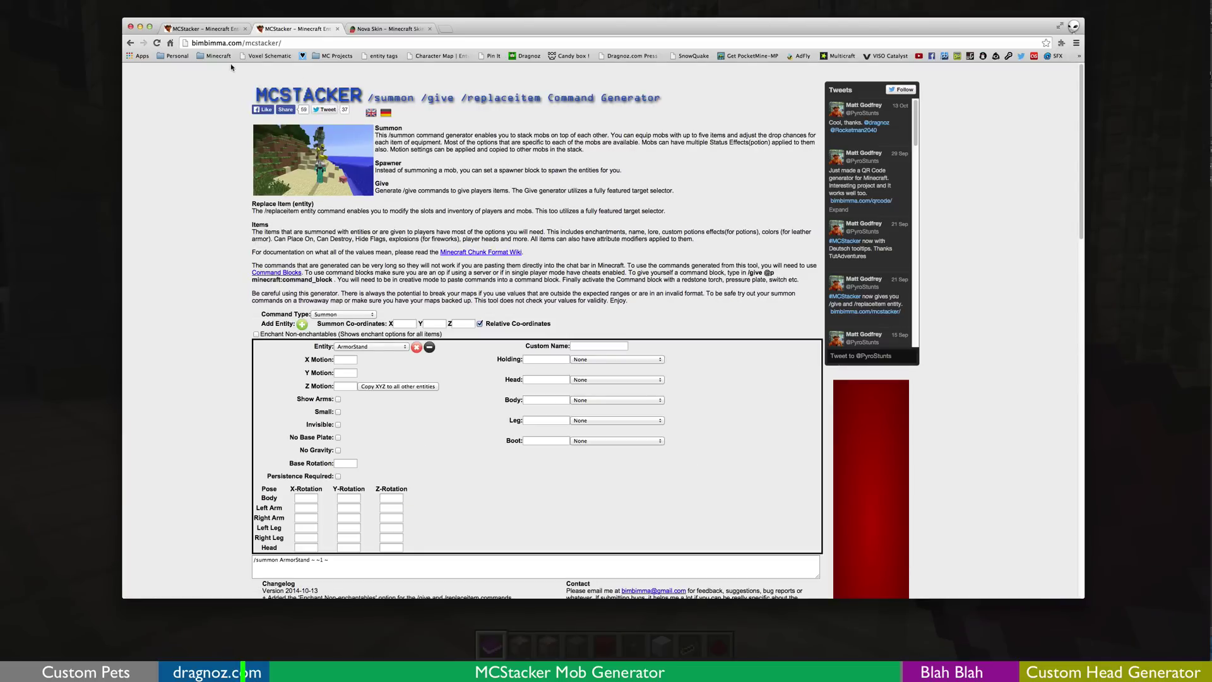
scroll(505, 328, "down", 3)
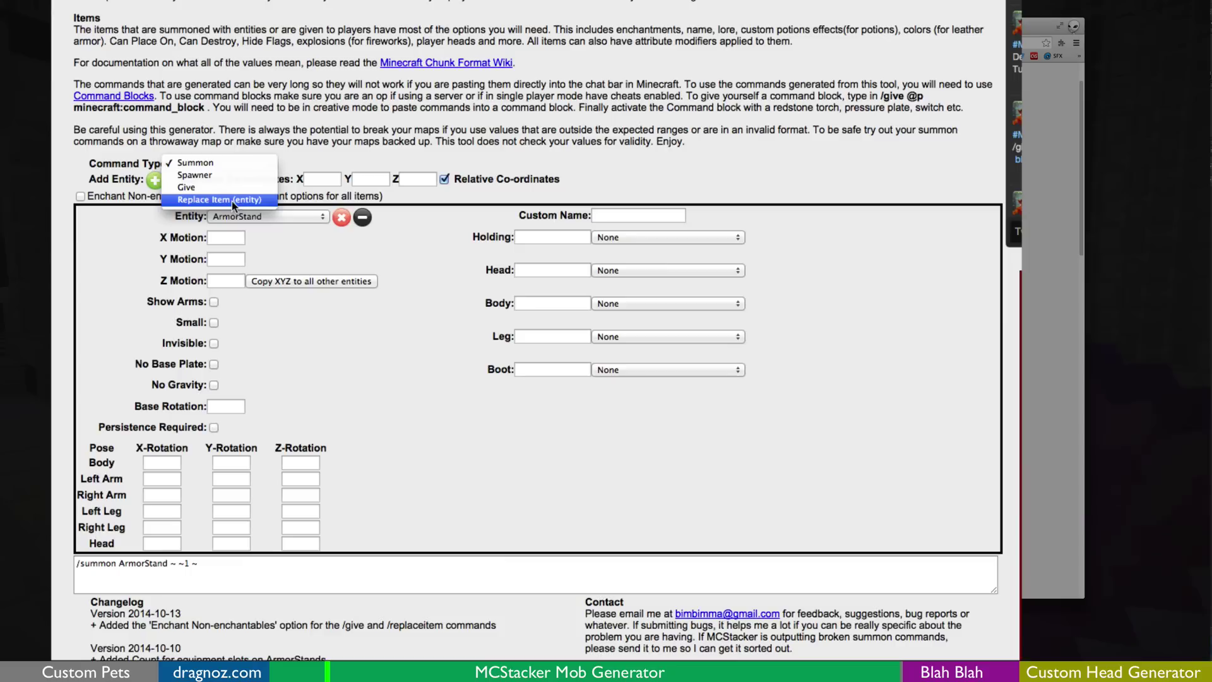
left_click(221, 162)
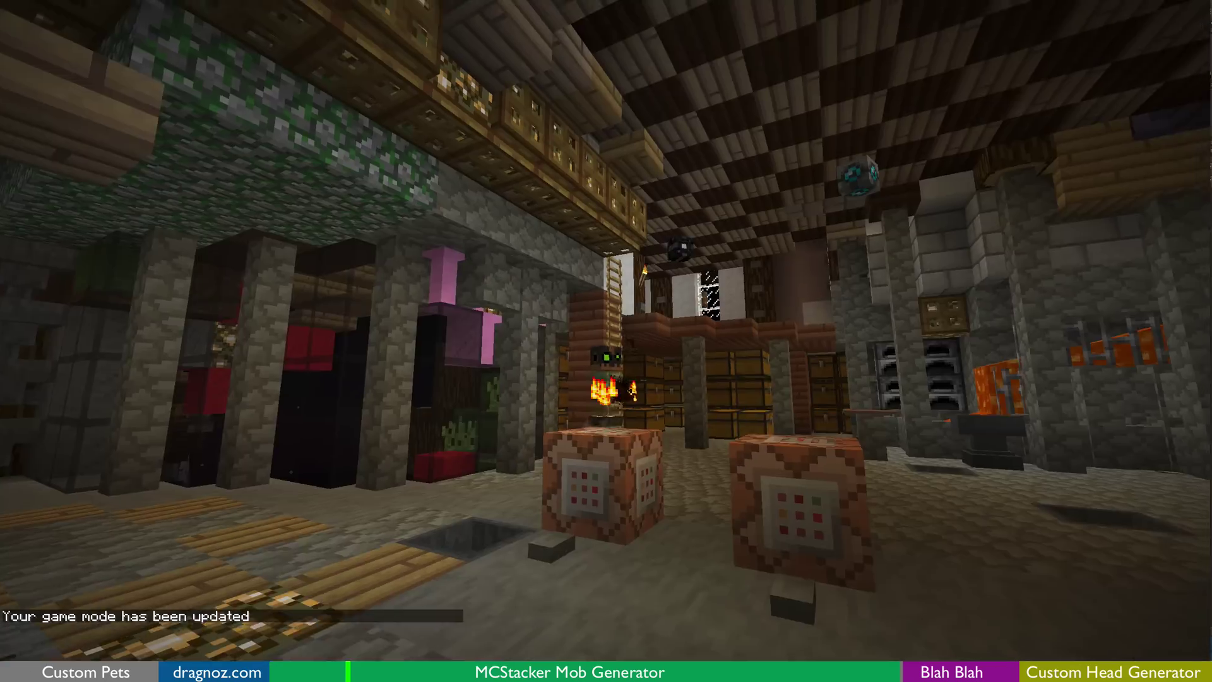
Switch to Minecraft and circle the green-eyed pet beside the command blocks to examine the mobs it is built from.
key("w")
key("s")
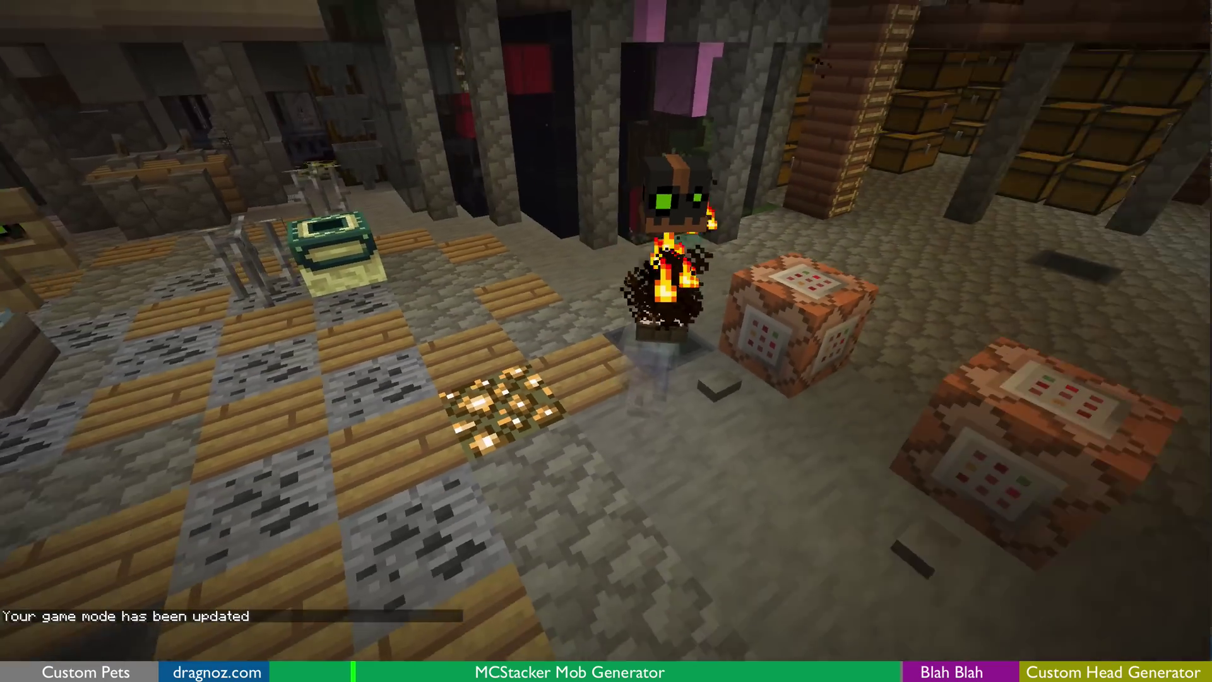
key("a")
key("shift")
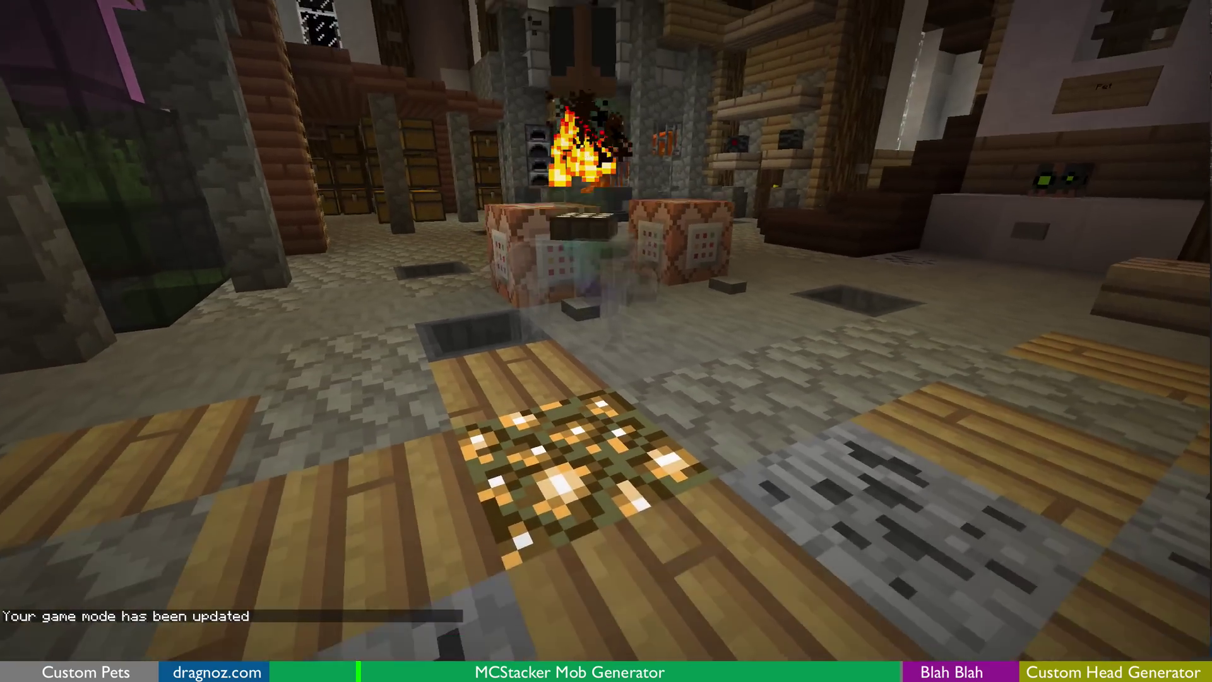
key("a")
key("s")
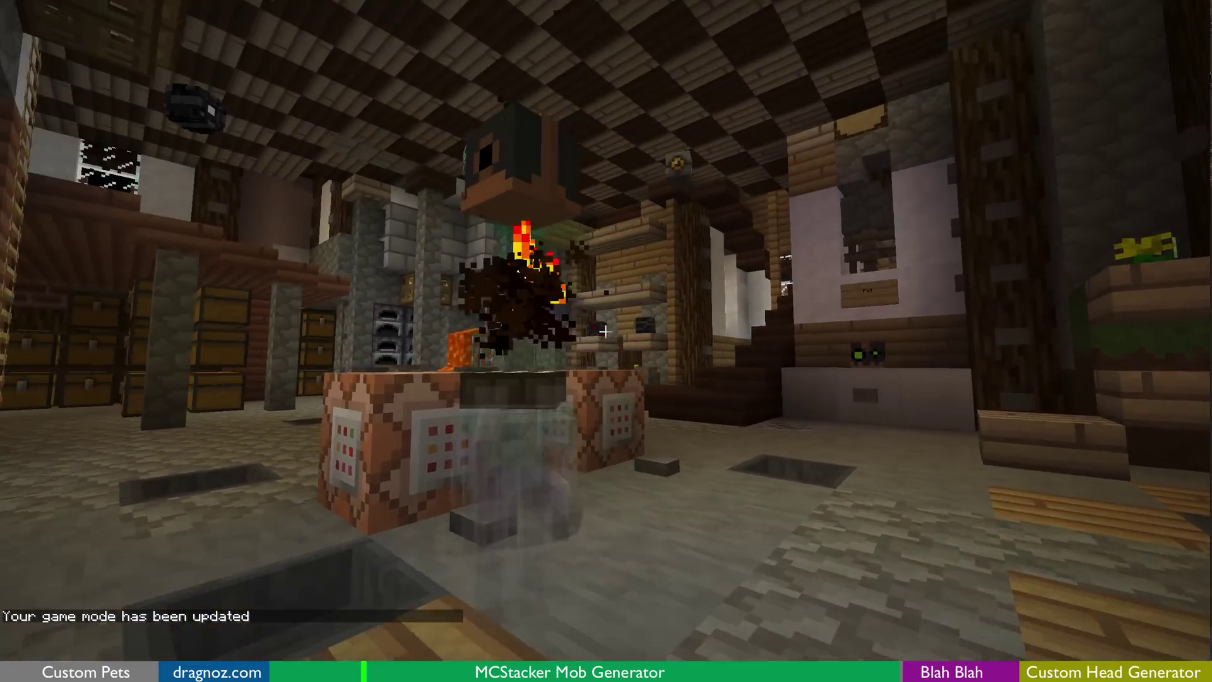
key("d")
key("w")
key("d")
key("w")
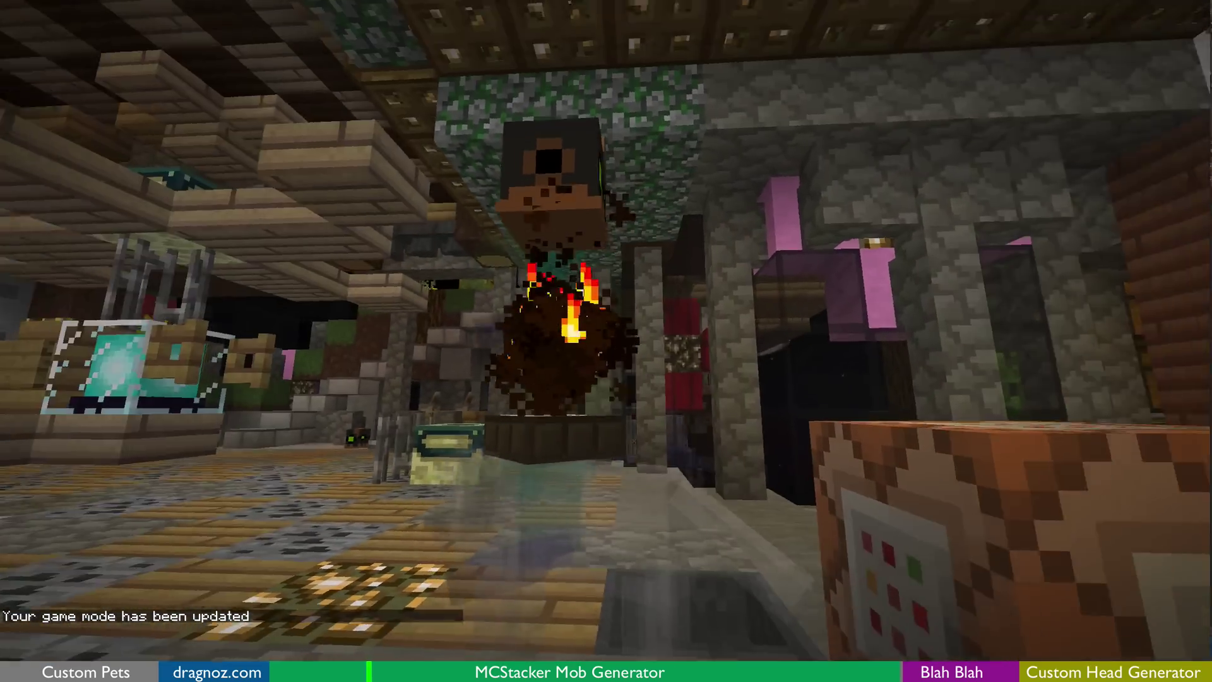
Inspect the pet's head, flames and translucent lower body from close range near the stone pillars.
key("a")
key("s")
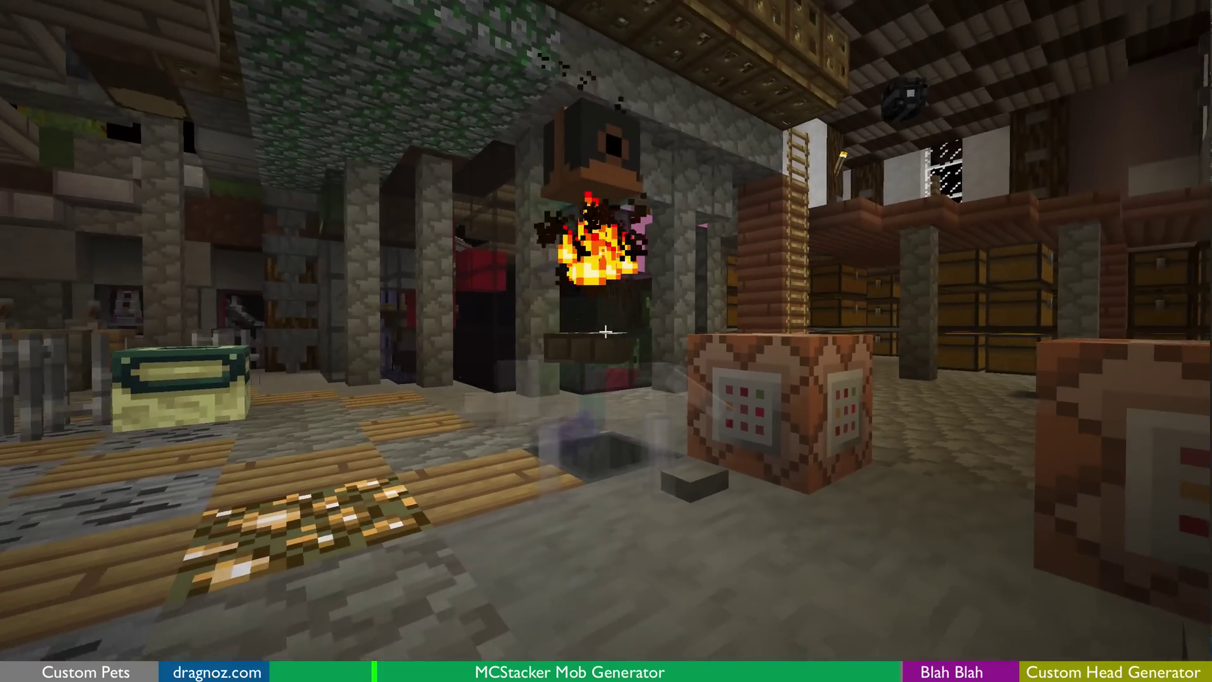
key("w")
key("s")
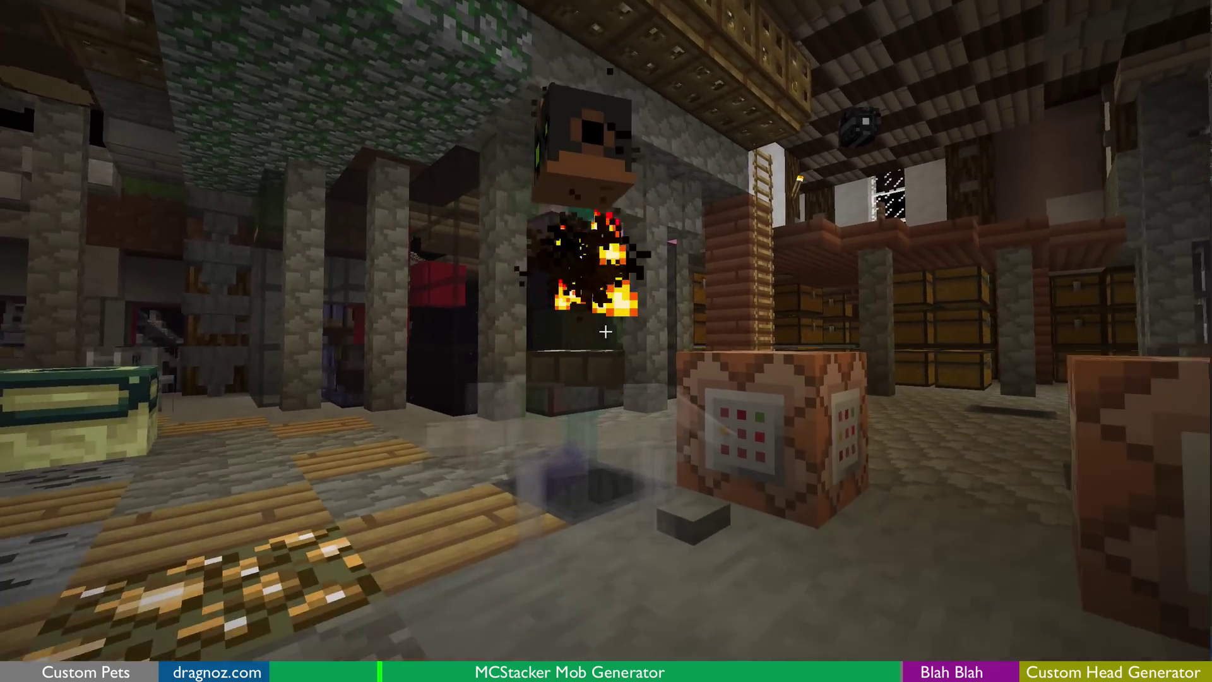
key("w")
key("a")
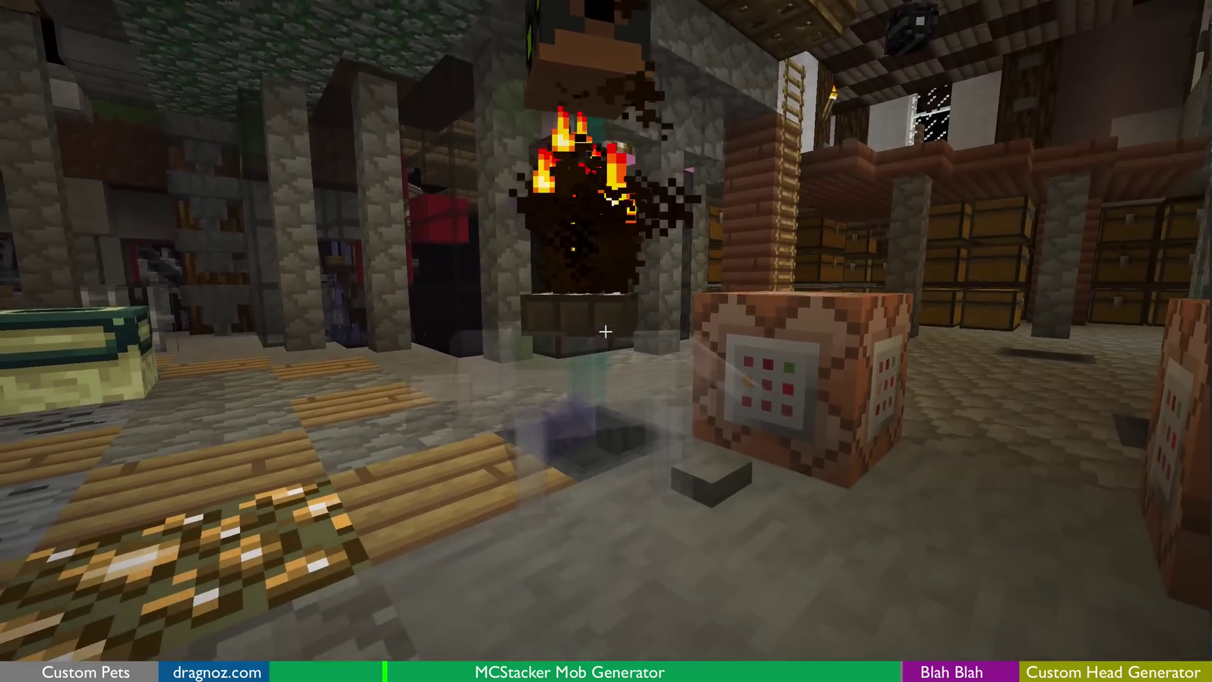
key("s")
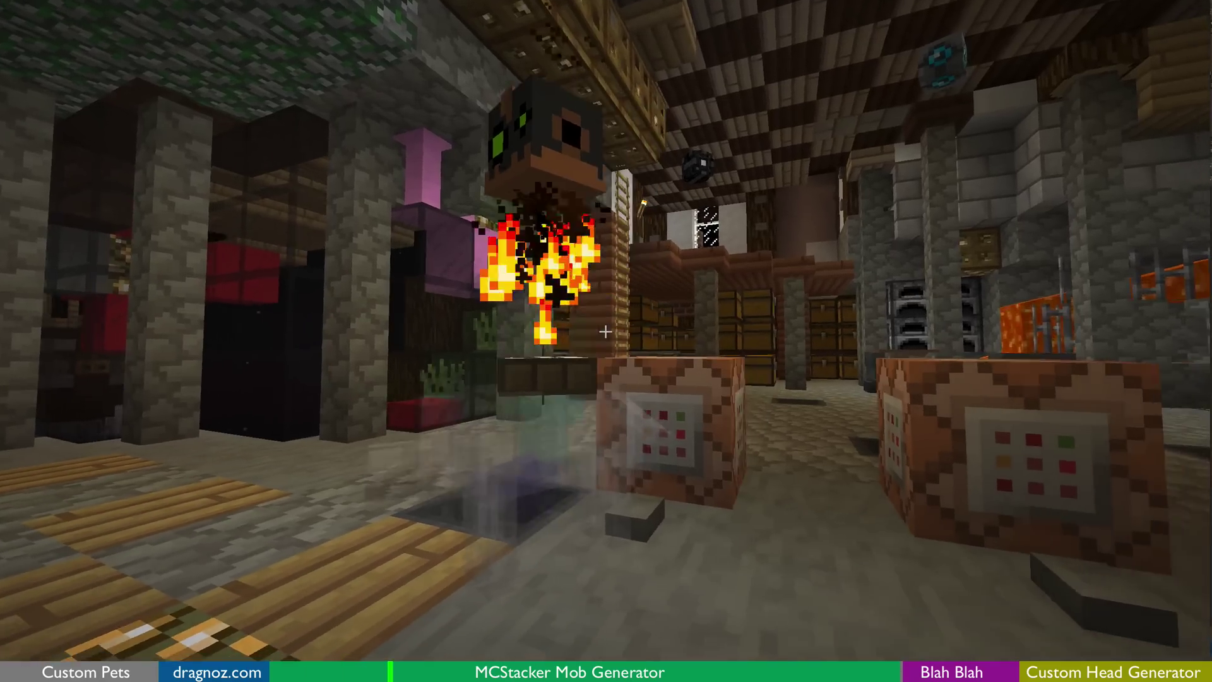
Switch back to MCStacker in the browser and set the summoned entity to Zombie with Silent and IsBaby enabled.
key("Escape")
key("ctrl+Up")
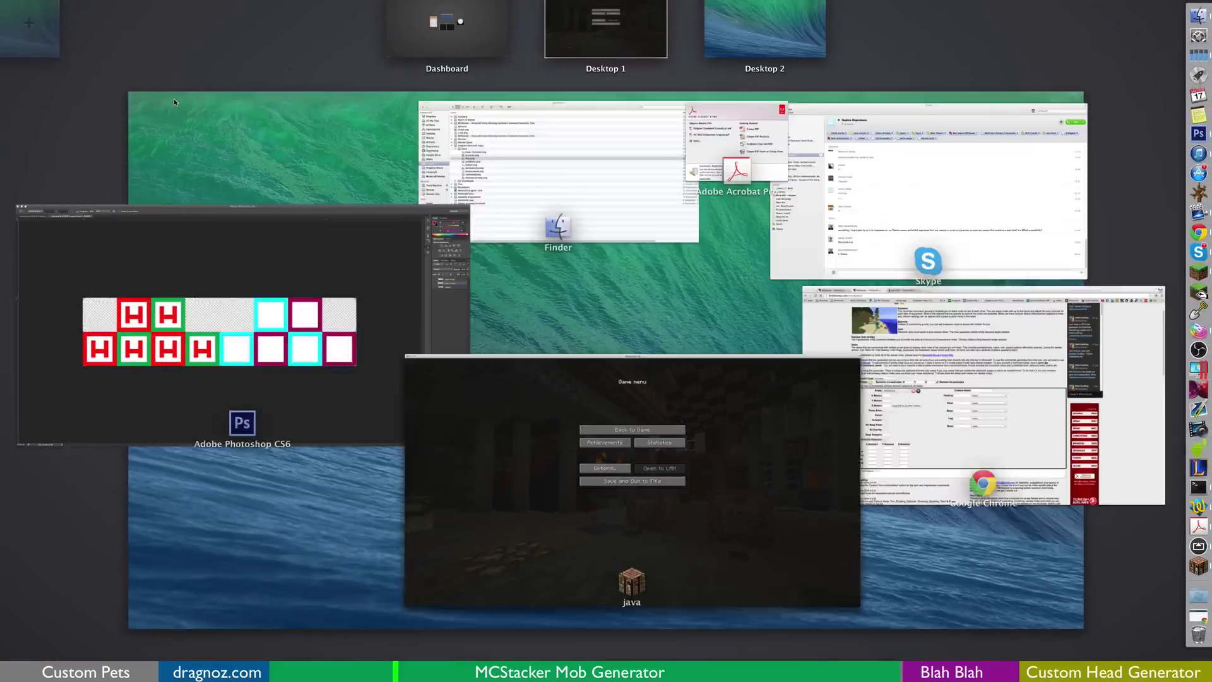
left_click(960, 385)
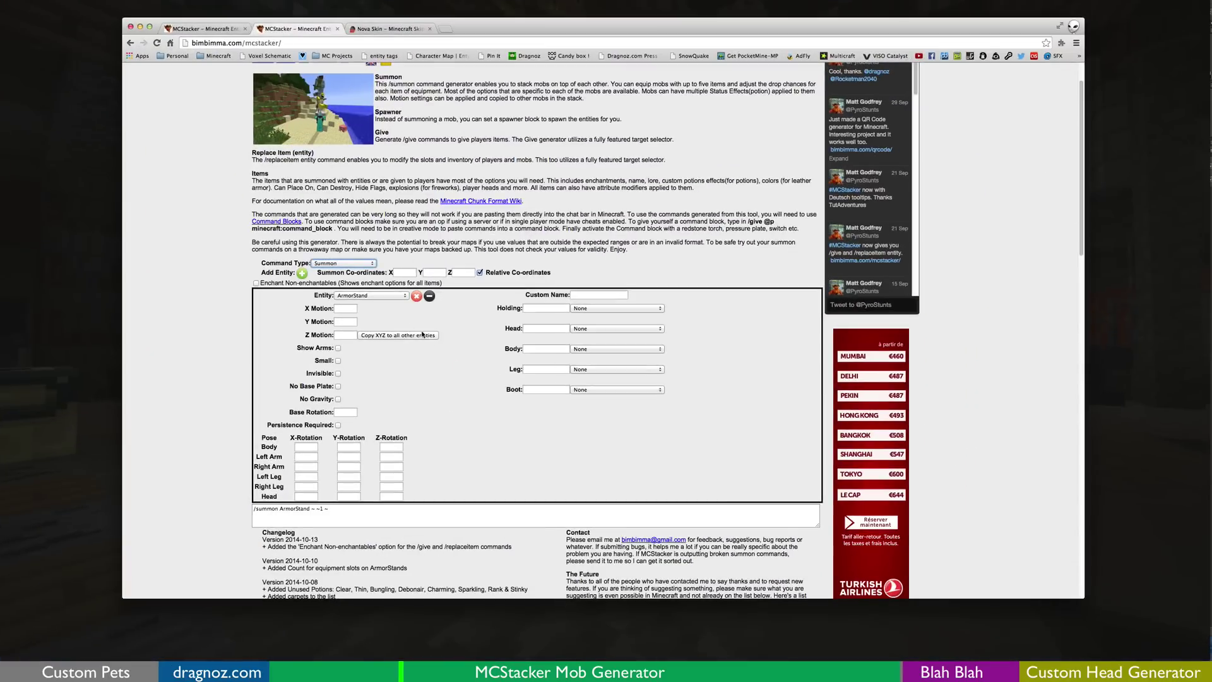
left_click(395, 297)
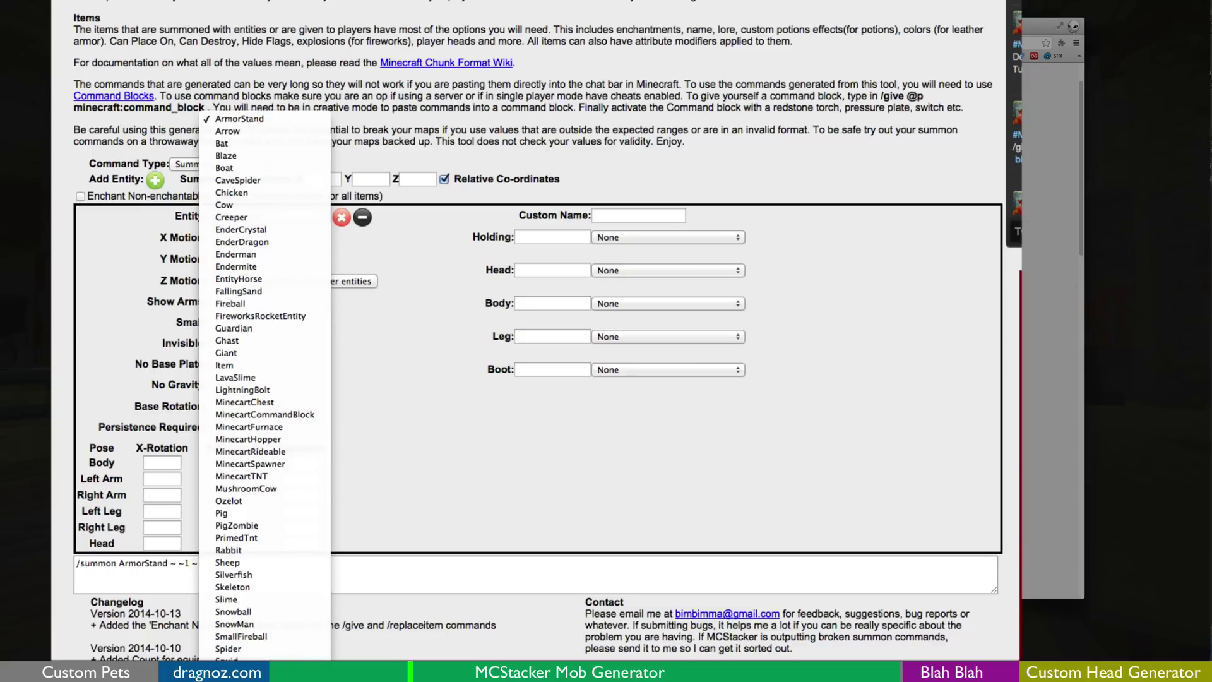
left_click(229, 681)
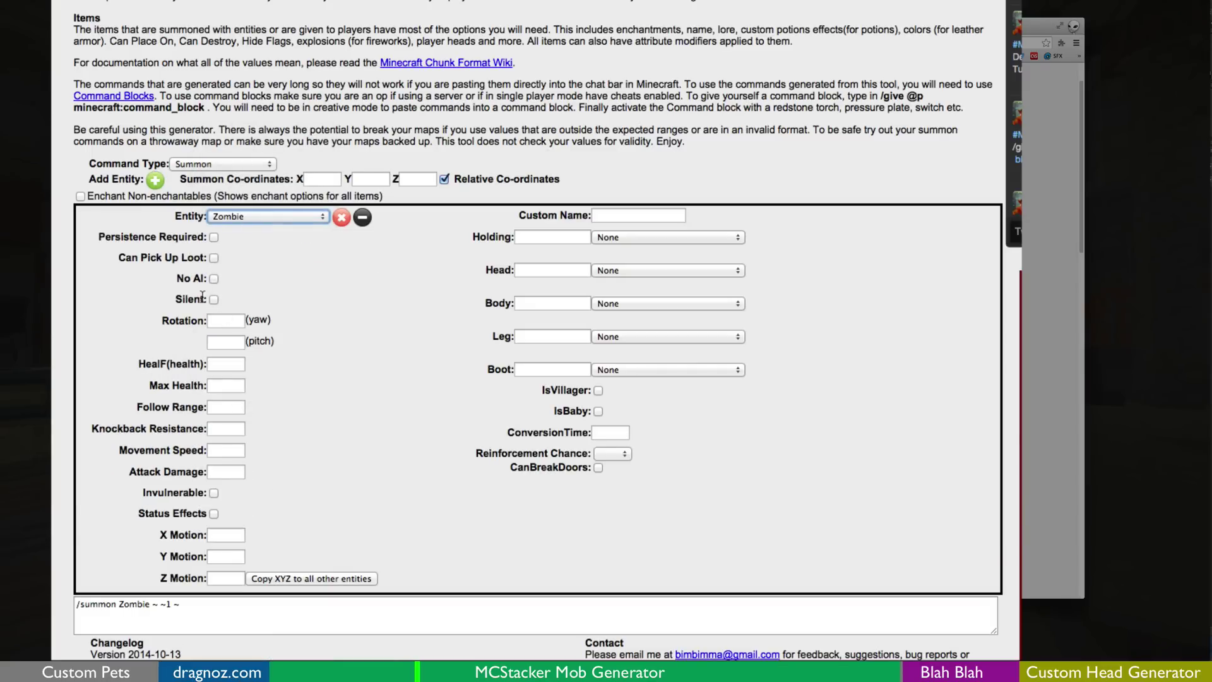
left_click(214, 299)
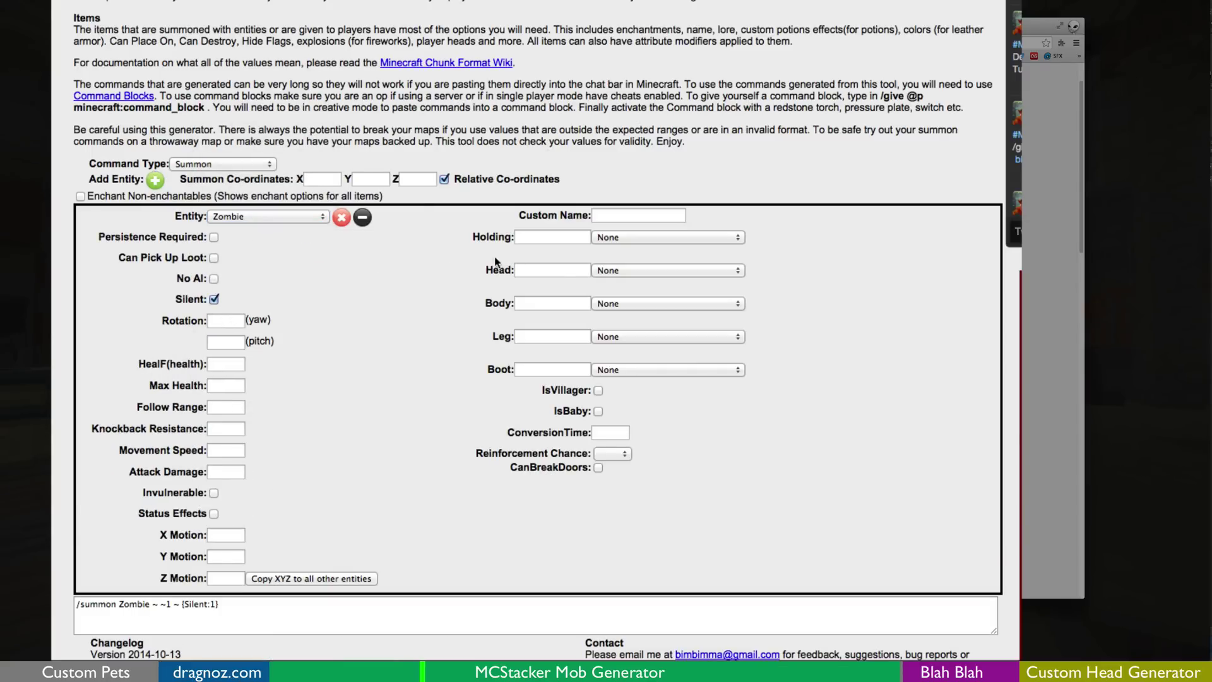
left_click(598, 412)
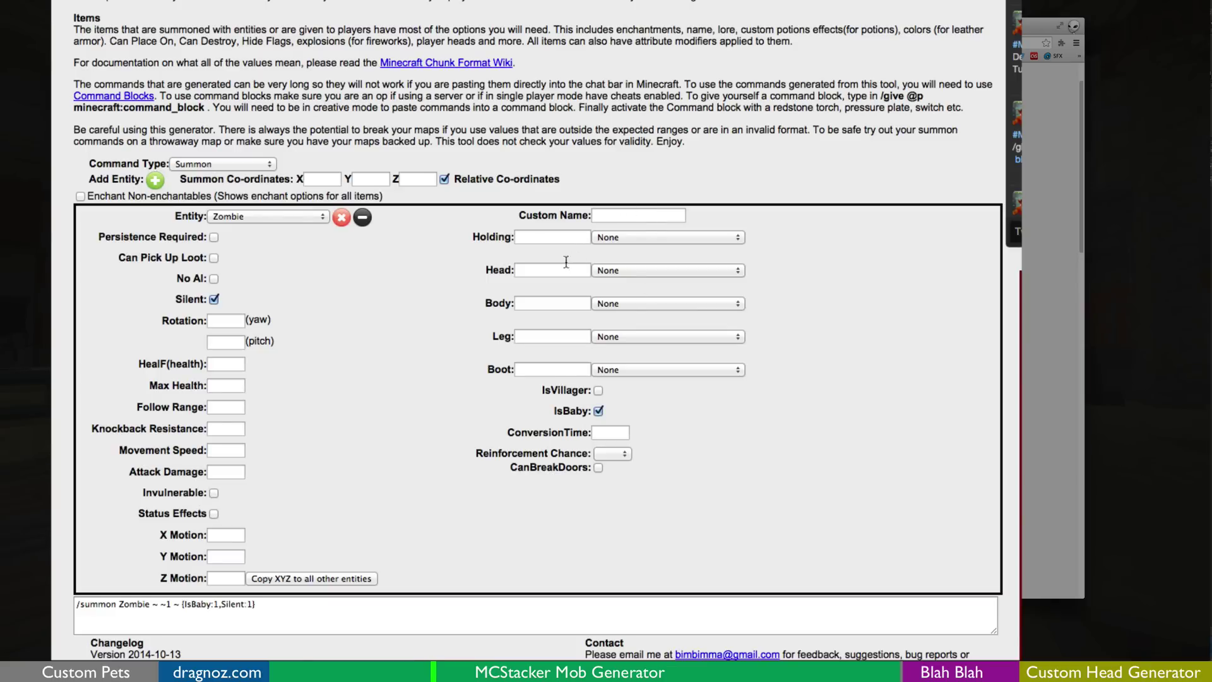
Filter the zombie's head items by "skul" and assign Mob Head (Human) with MHF_Golem as the skull owner.
left_click(644, 272)
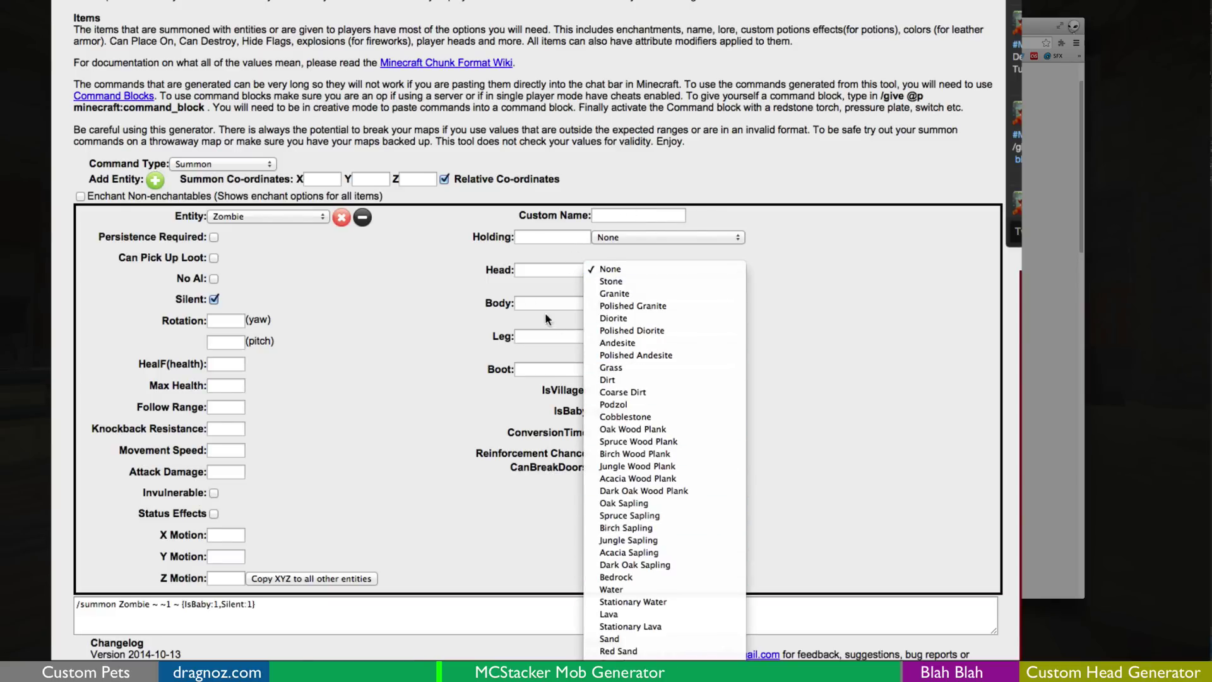
left_click(538, 281)
left_click(539, 271)
type("skul")
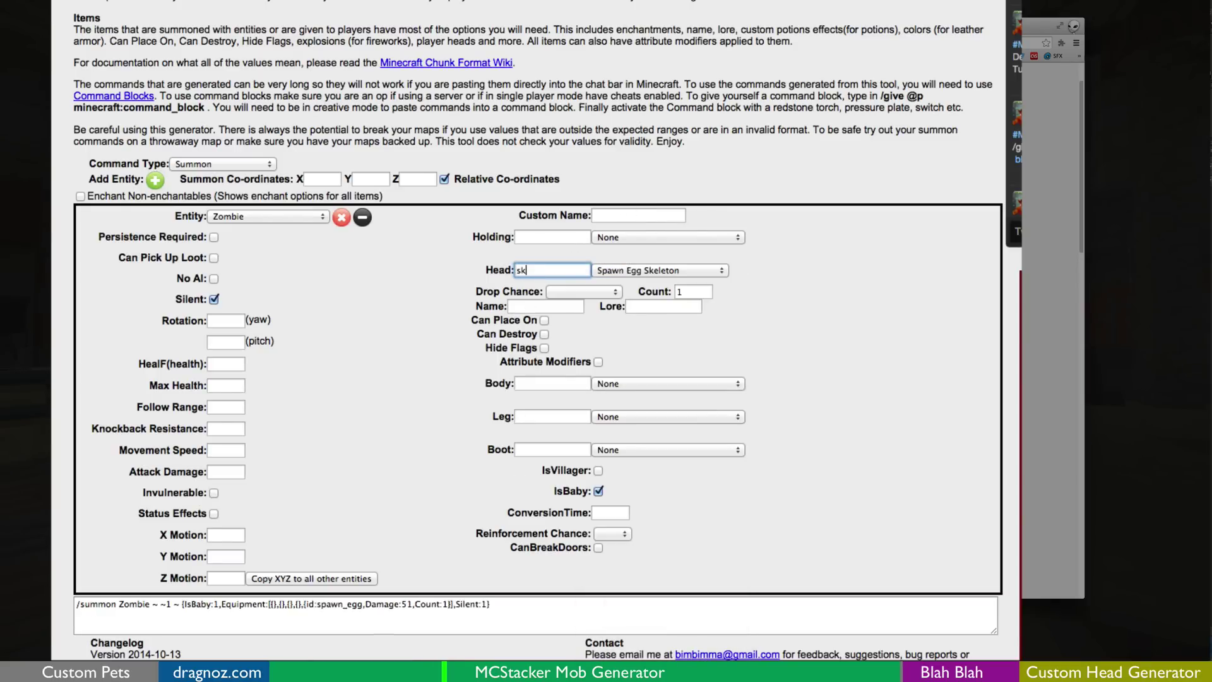
left_click(631, 271)
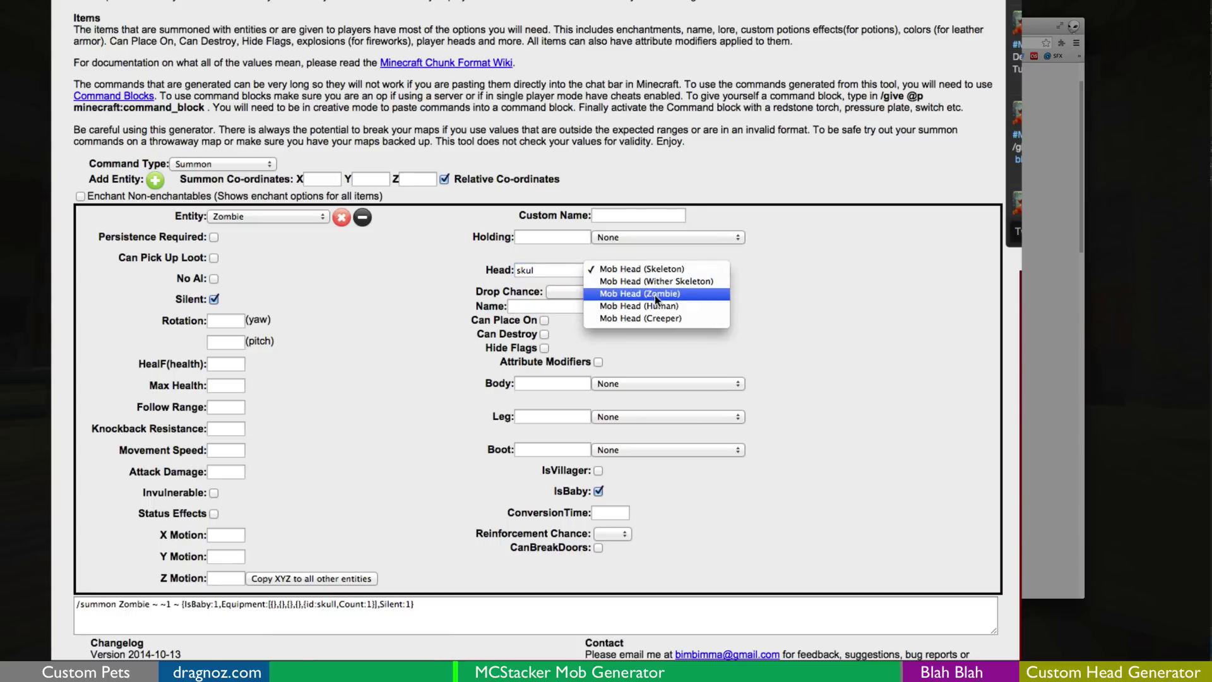
left_click(638, 305)
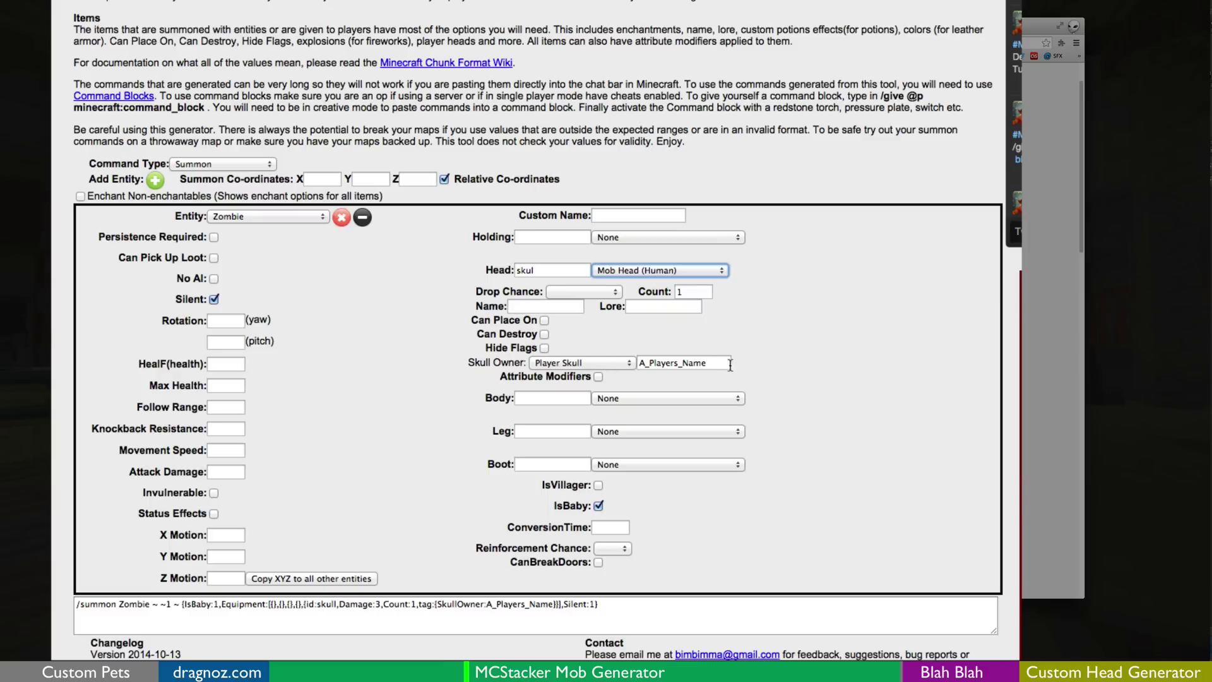
left_click(626, 365)
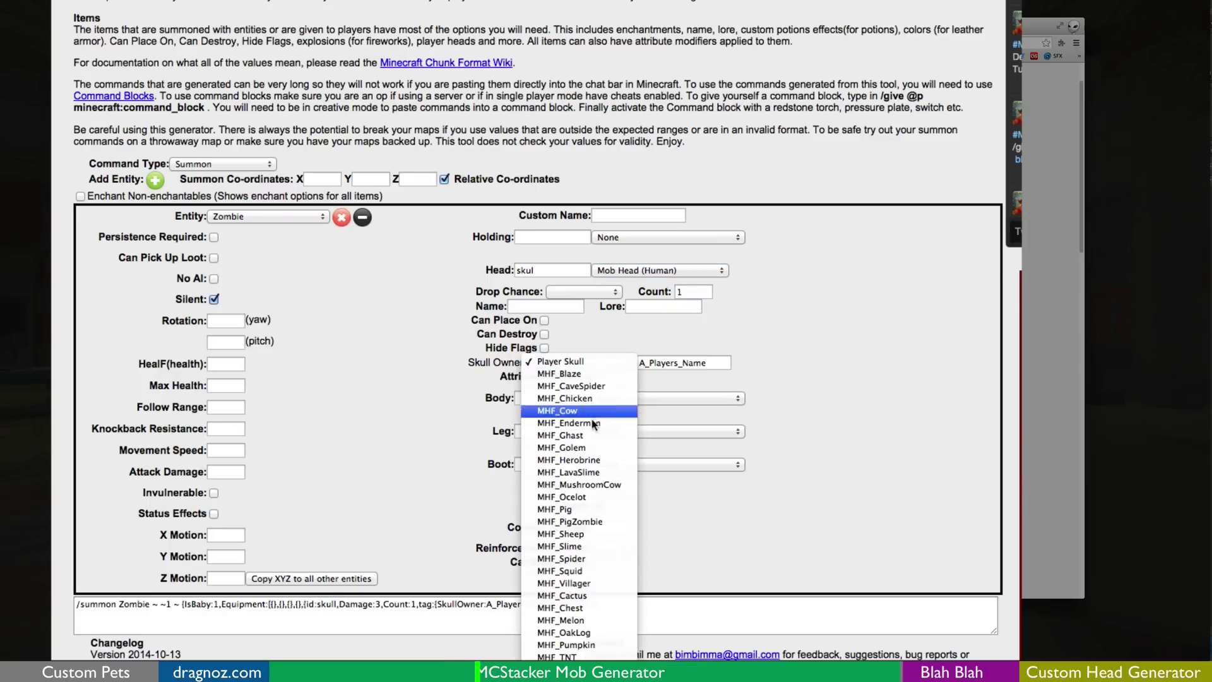
left_click(591, 447)
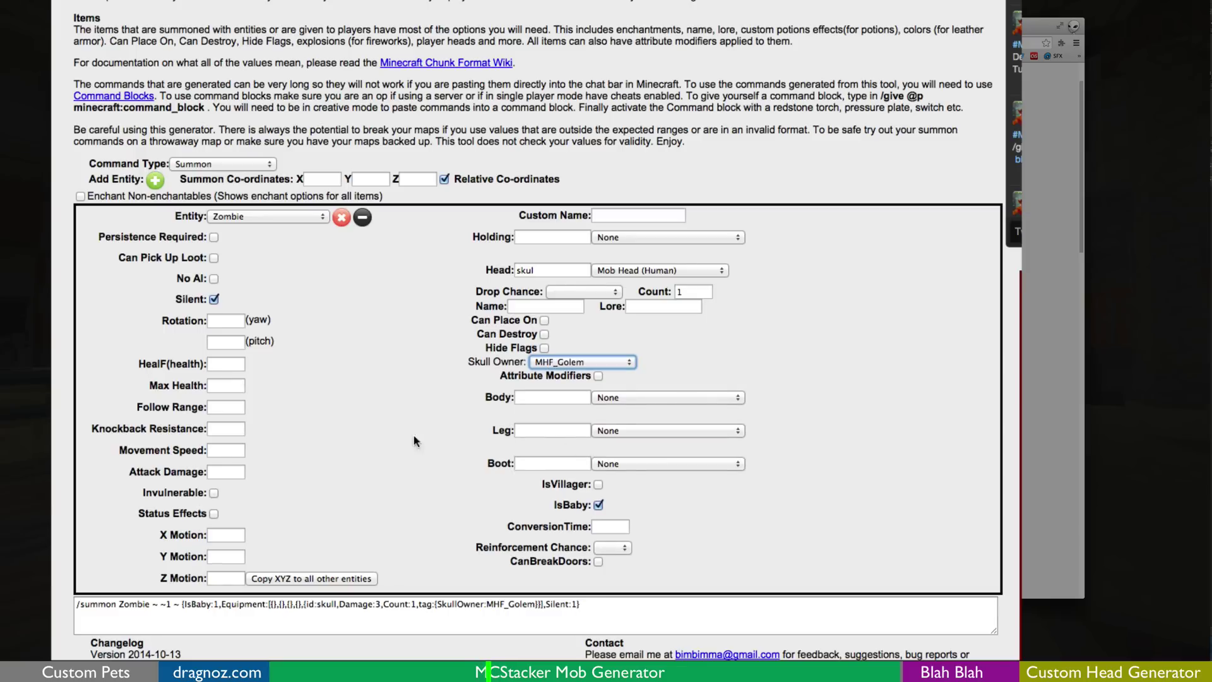
Give the first zombie the Invisibility status effect with amplifier 1, a duration of 10000000 seconds and hidden particles.
scroll(347, 397, "down", 1)
scroll(238, 259, "down", 4)
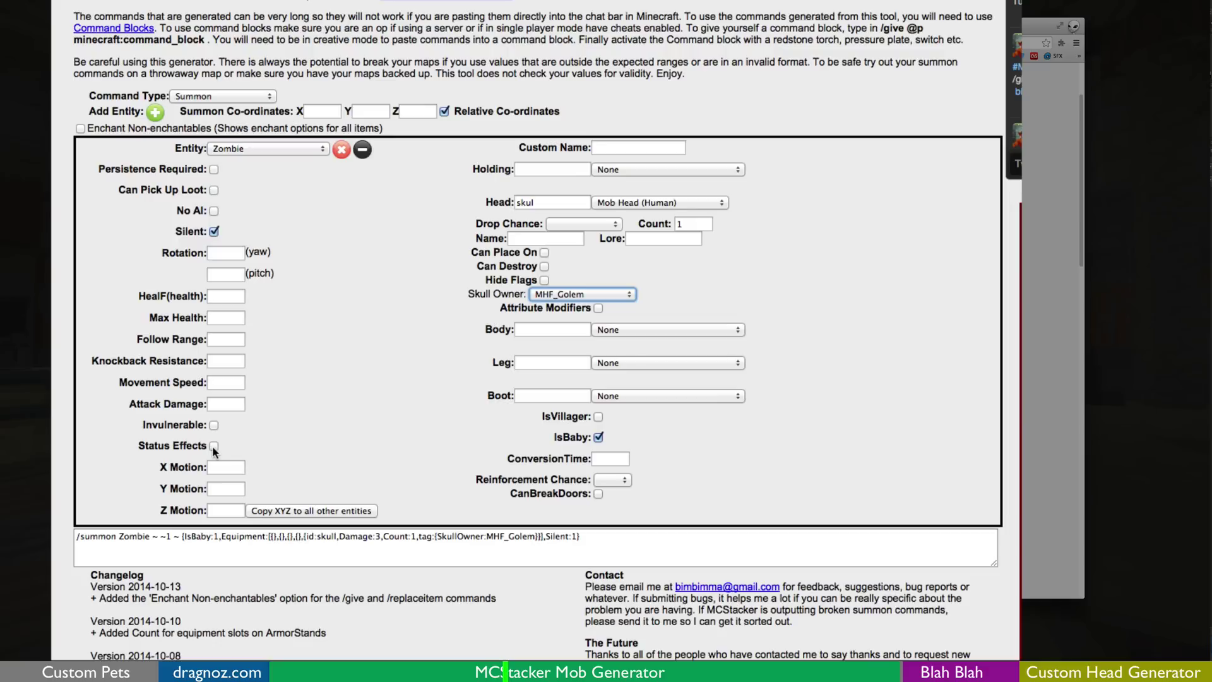
left_click(213, 445)
scroll(216, 460, "down", 4)
scroll(217, 459, "down", 7)
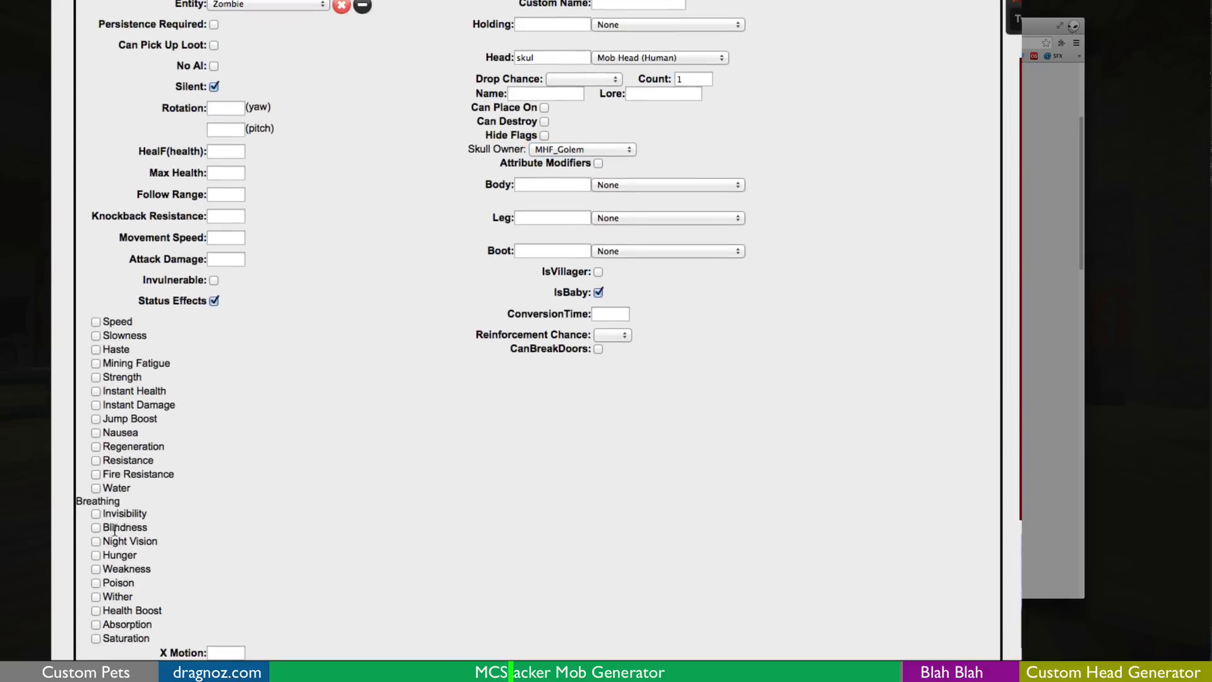
left_click(95, 513)
left_click(256, 515)
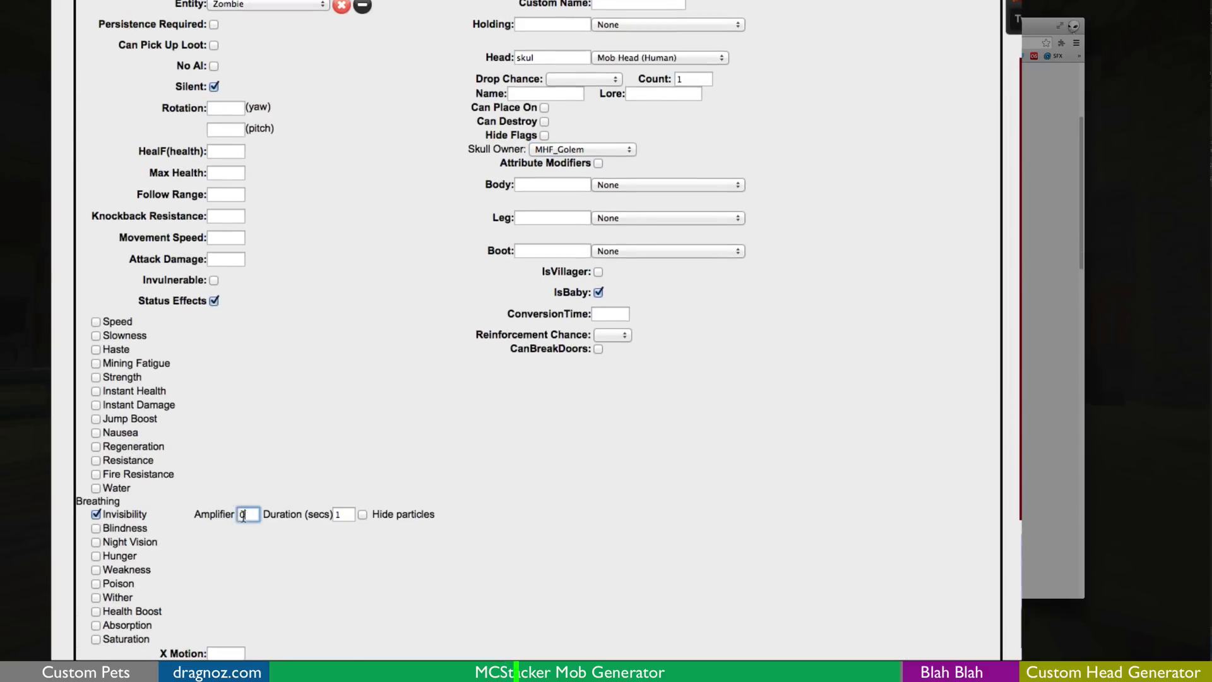
left_click(342, 516)
type("10000")
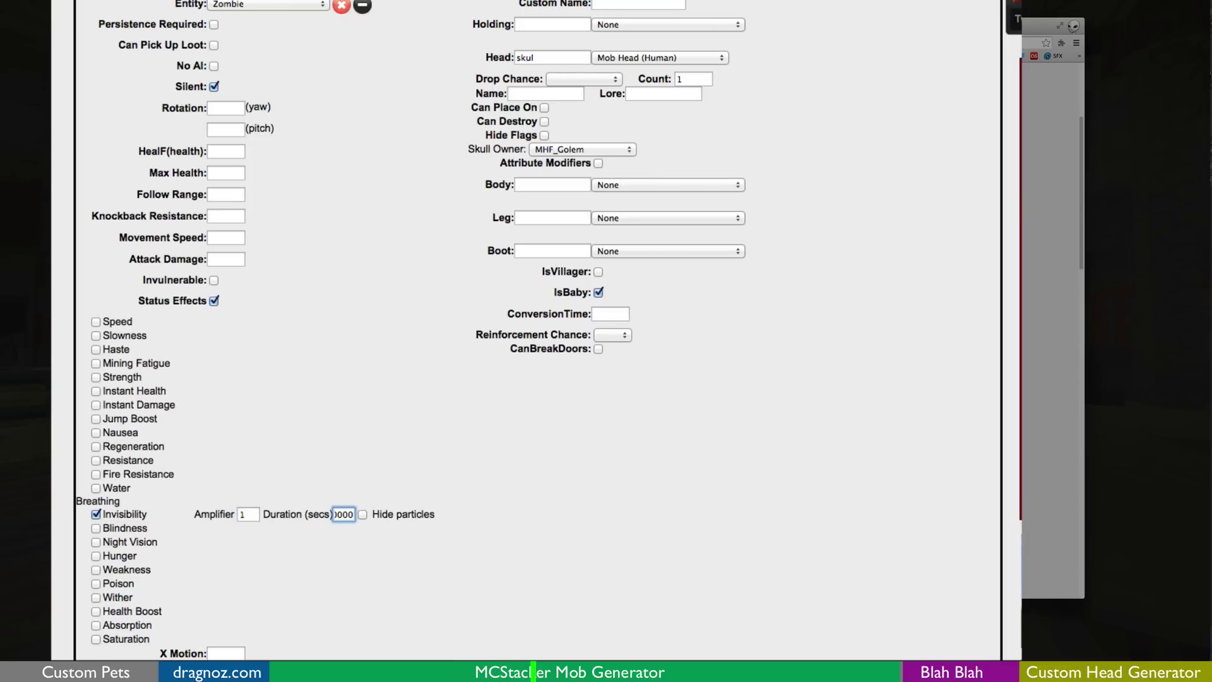
scroll(410, 544, "down", 3)
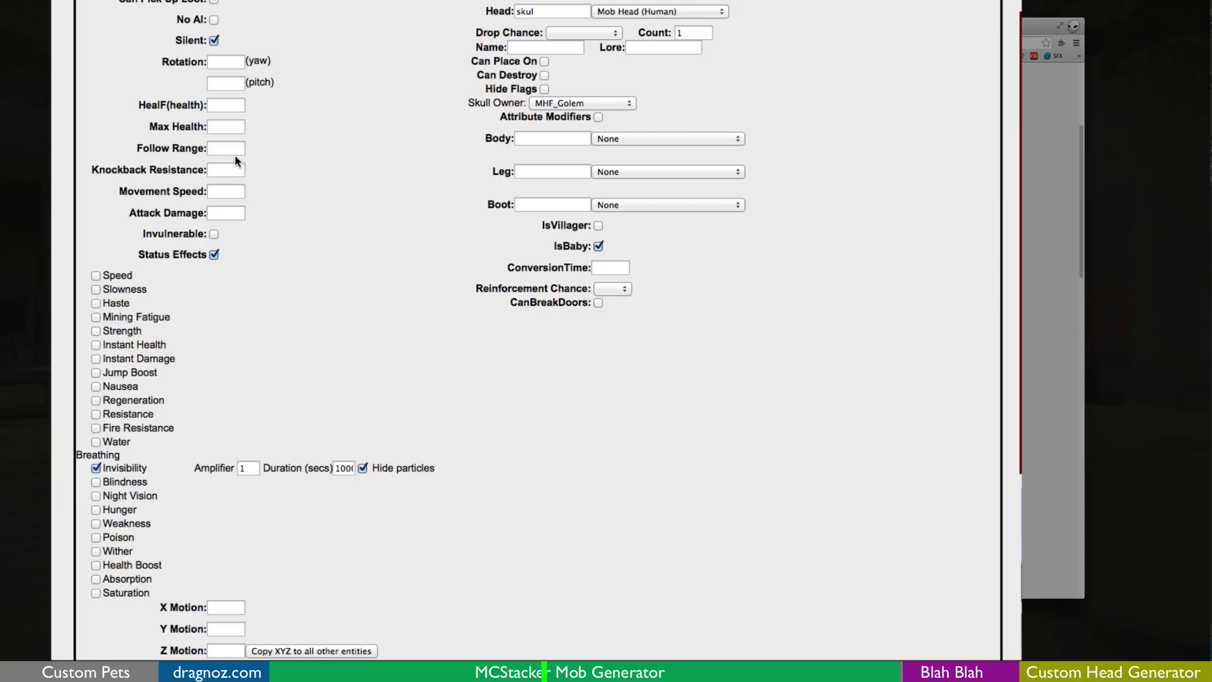
scroll(416, 469, "down", 1)
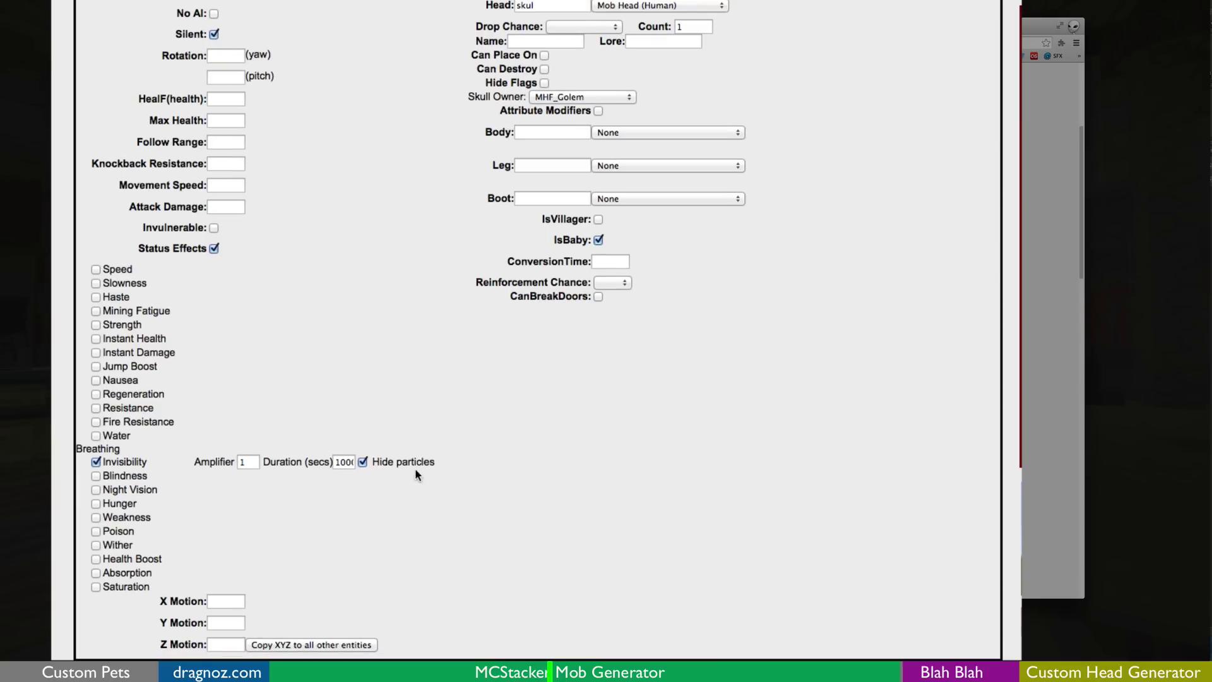
scroll(404, 477, "down", 2)
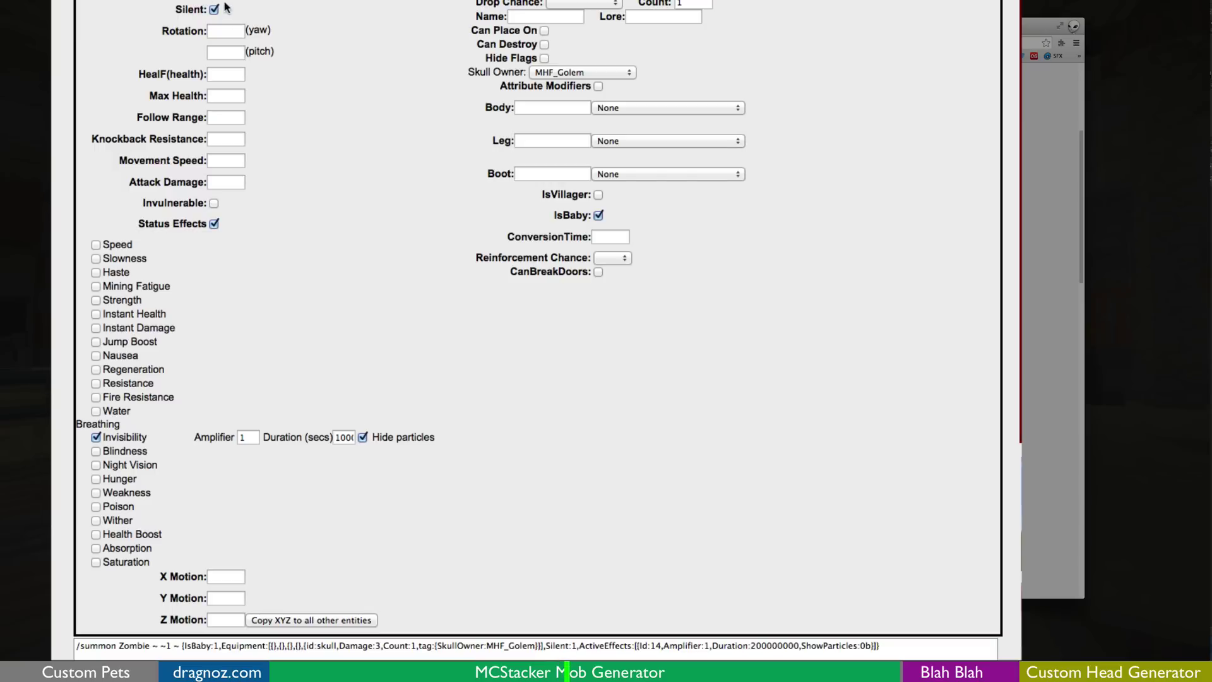
Add a second entity for the first zombie to ride, set it to Zombie, and enable IsBaby and Silent.
scroll(208, 32, "up", 3)
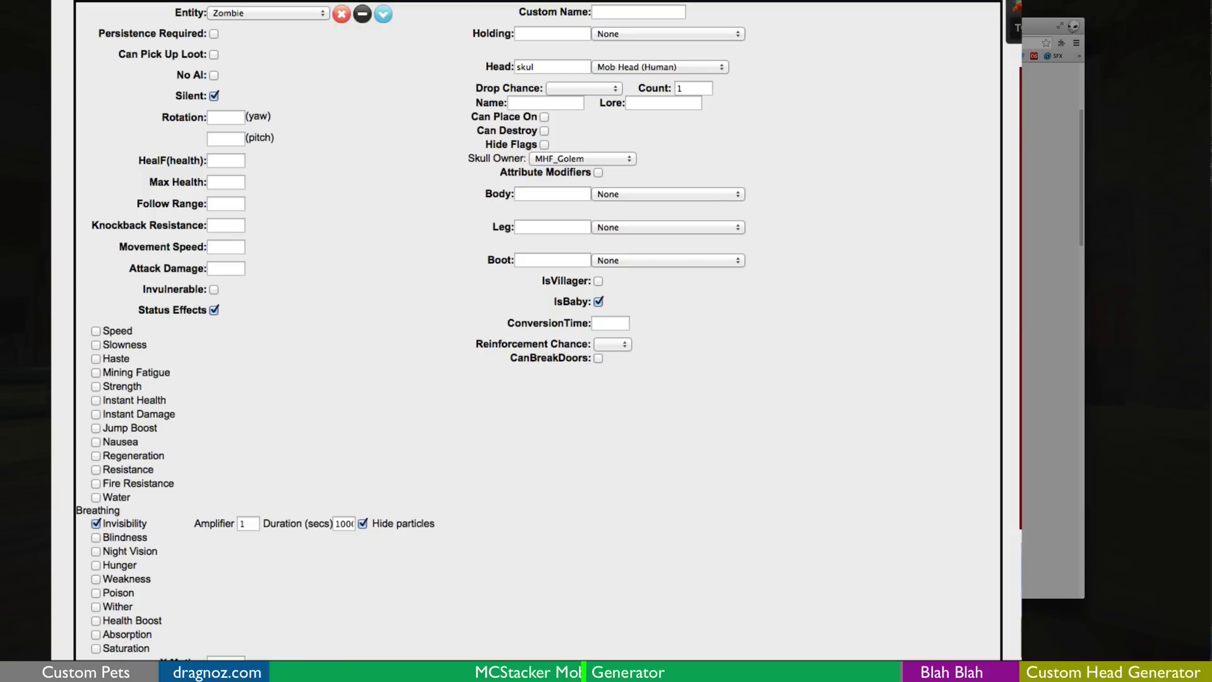
scroll(213, 22, "down", 12)
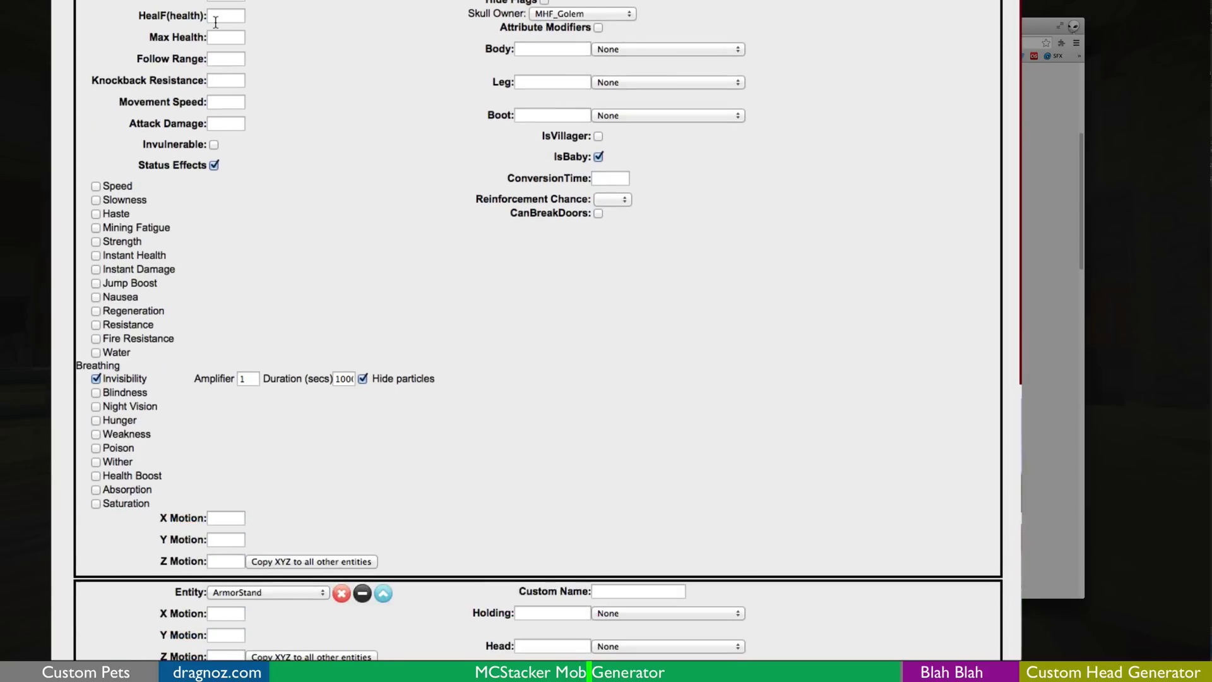
scroll(213, 21, "down", 4)
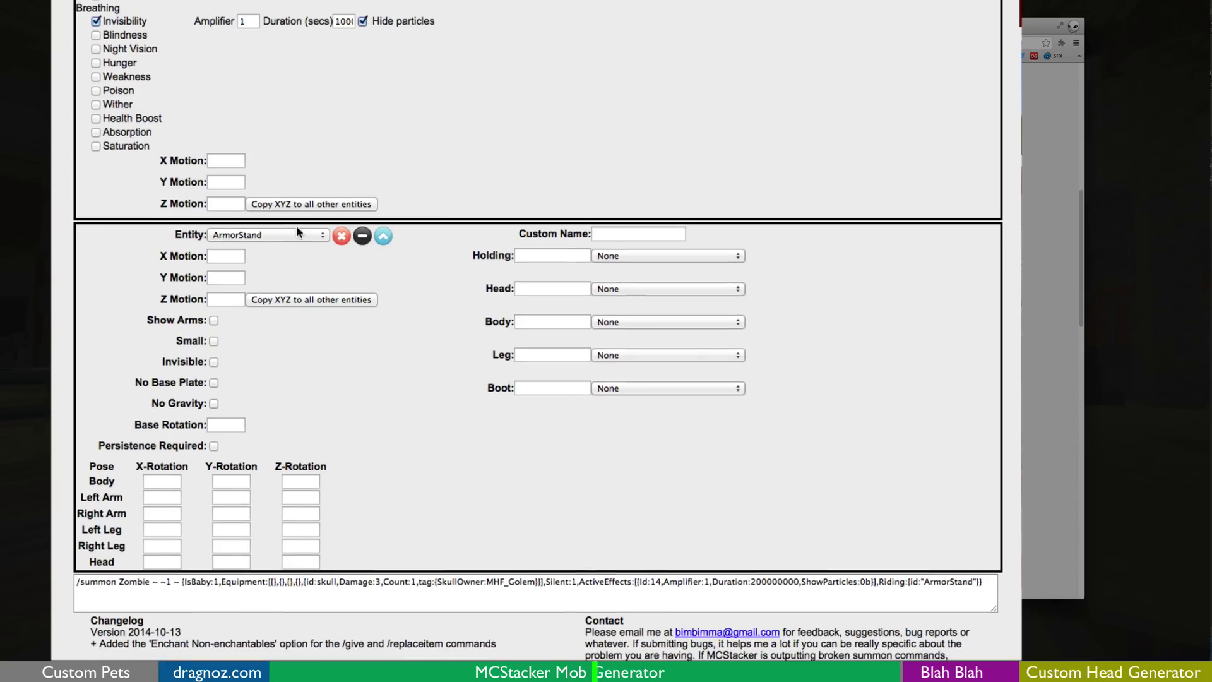
left_click(314, 236)
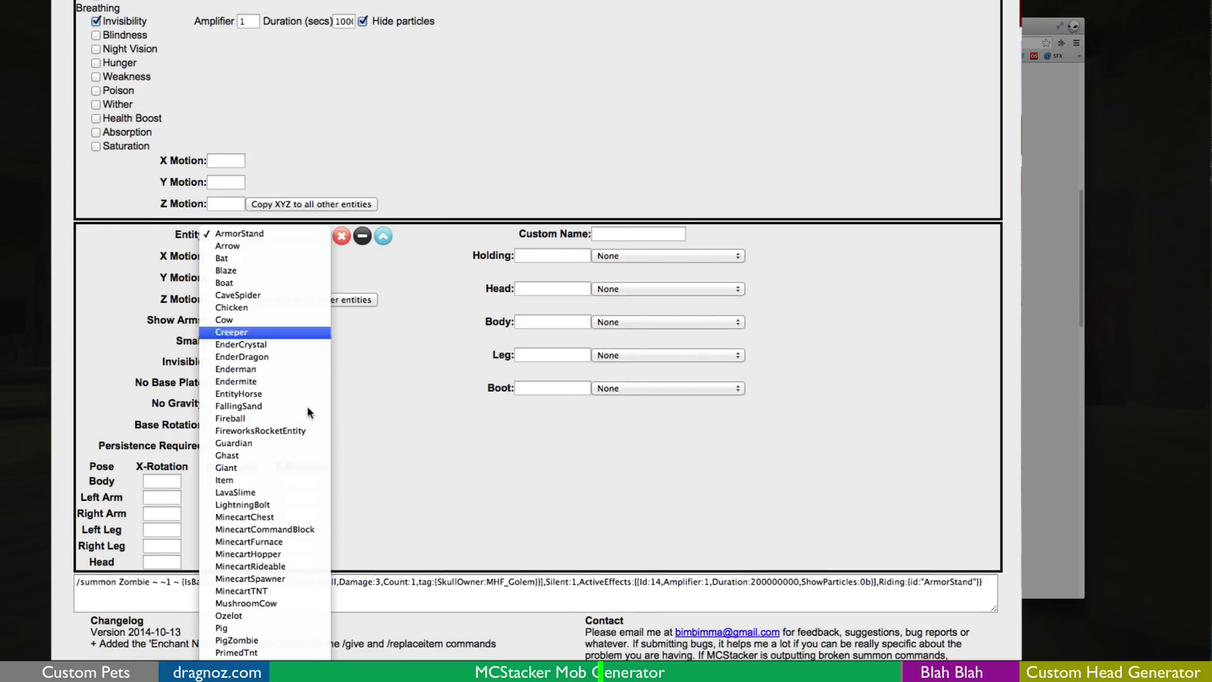
left_click(243, 678)
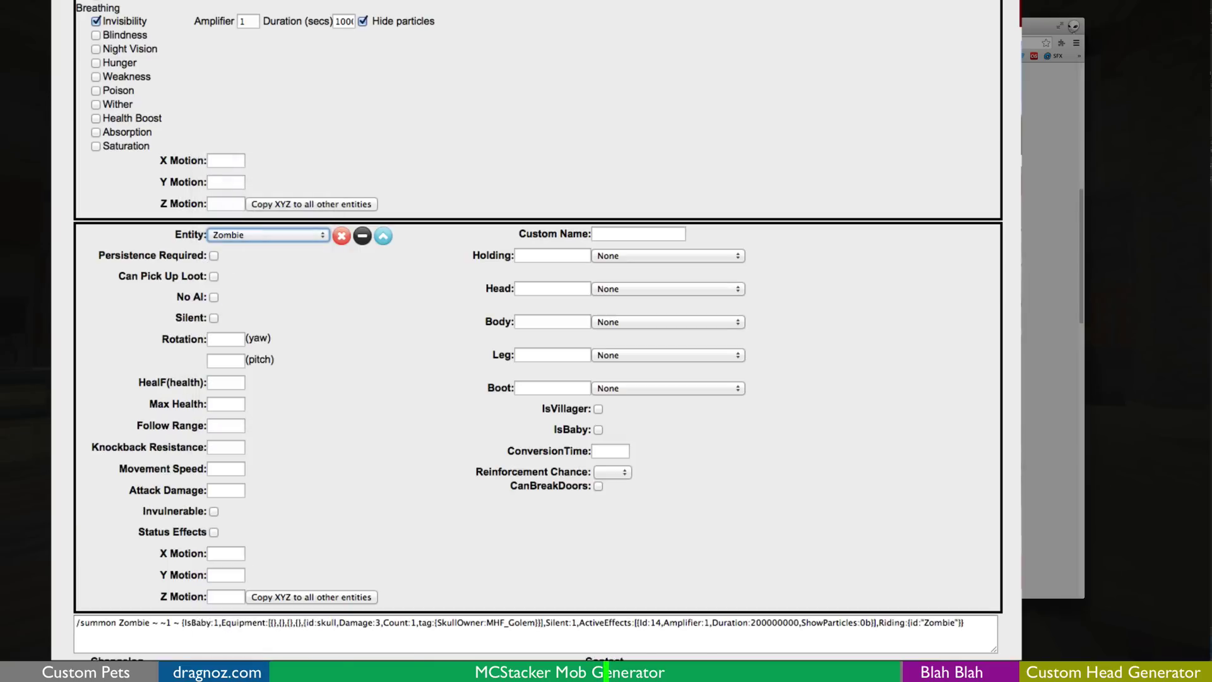
left_click(598, 430)
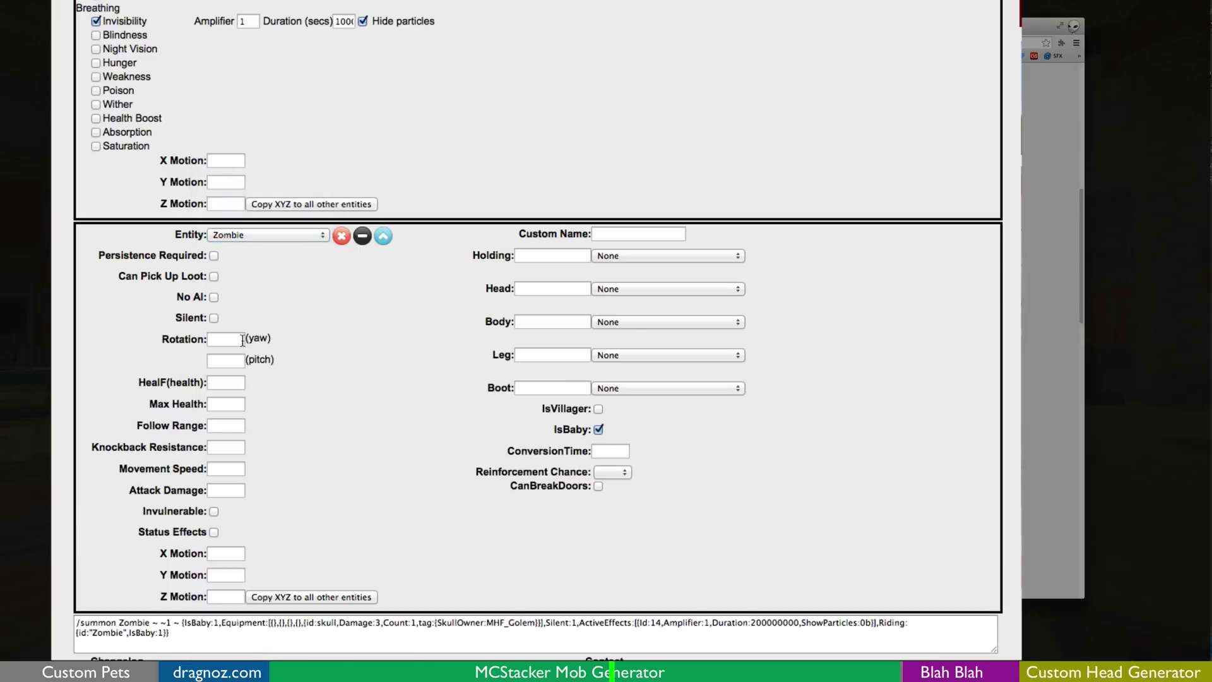
left_click(214, 318)
Give the second zombie the Invisibility status effect with amplifier 1, a duration of 1000000 seconds and hidden particles.
left_click(214, 532)
scroll(211, 531, "down", 5)
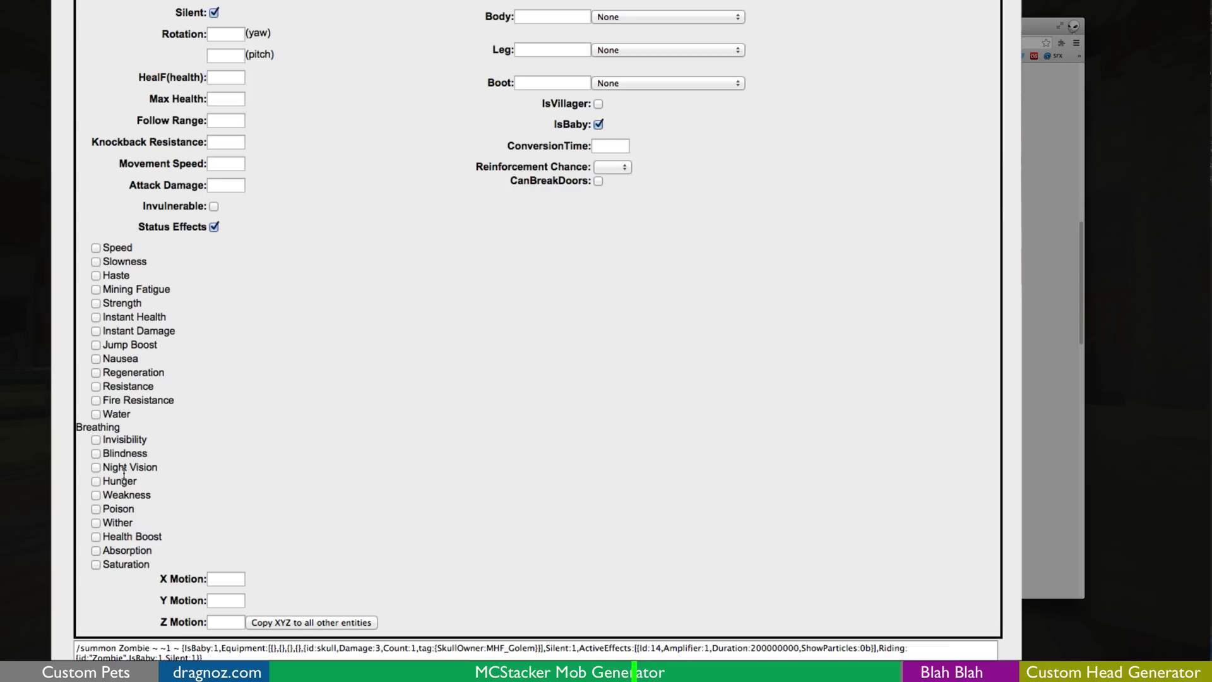
left_click(96, 440)
left_click(246, 441)
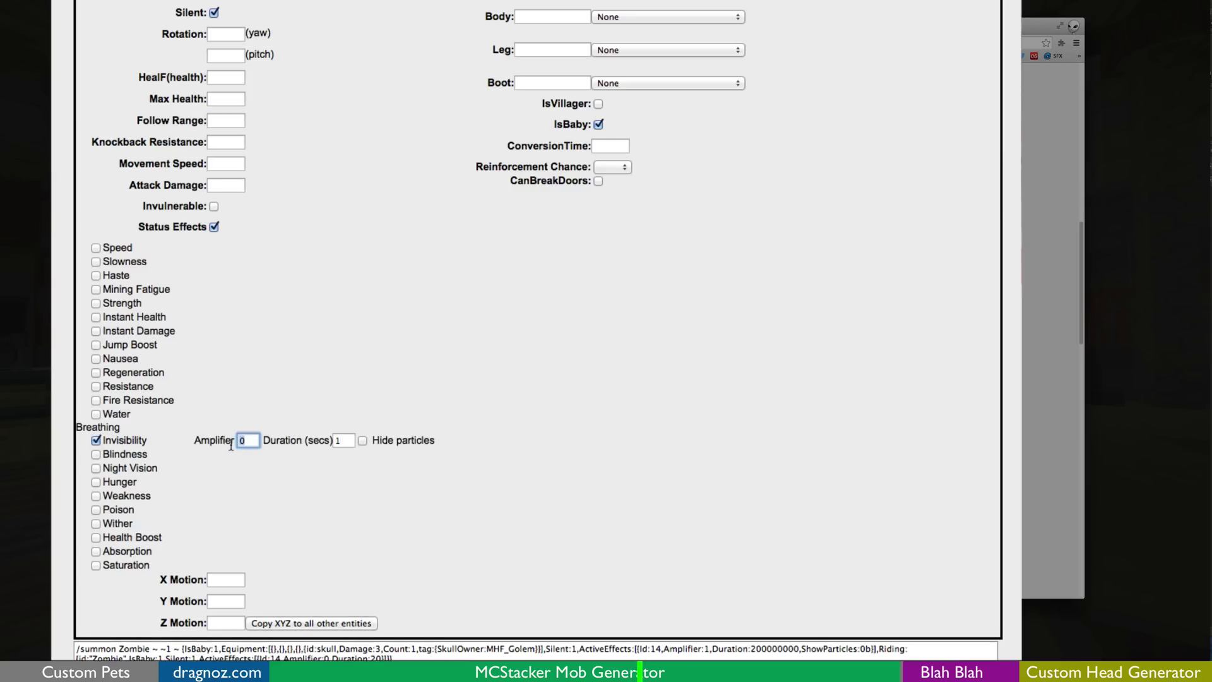
left_click(340, 440)
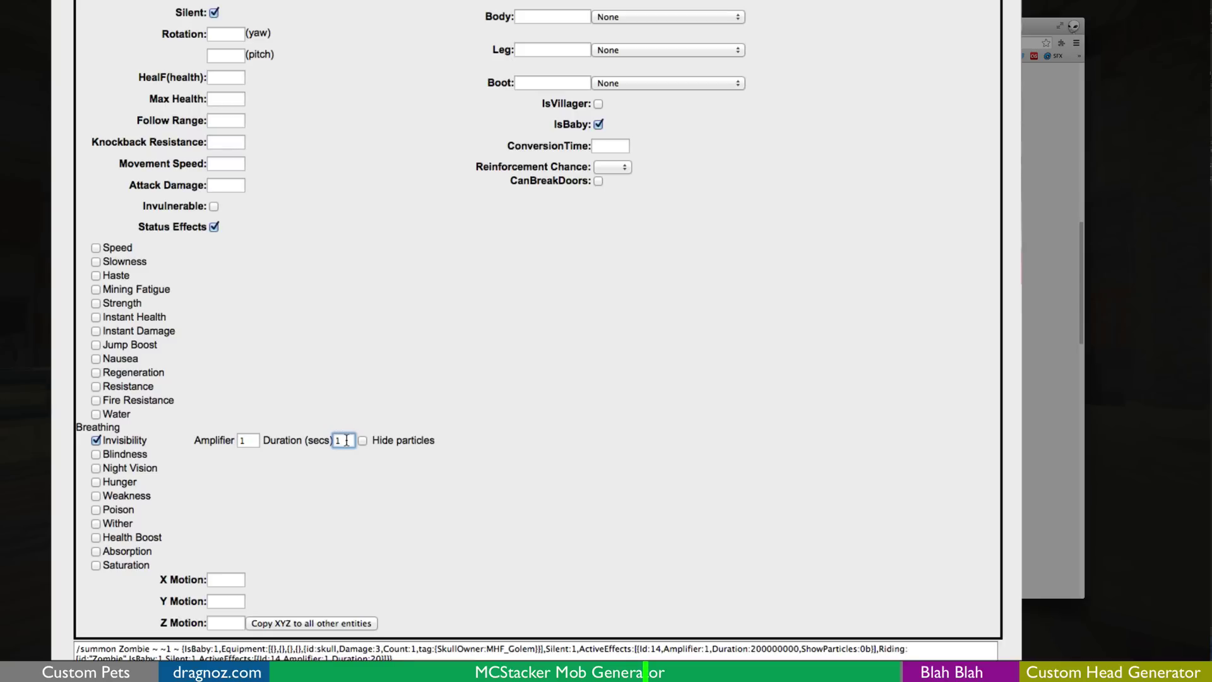
type("000000")
left_click(363, 441)
Filter the second zombie's head items by "fur" and assign the Furnace as its head.
scroll(490, 304, "up", 3)
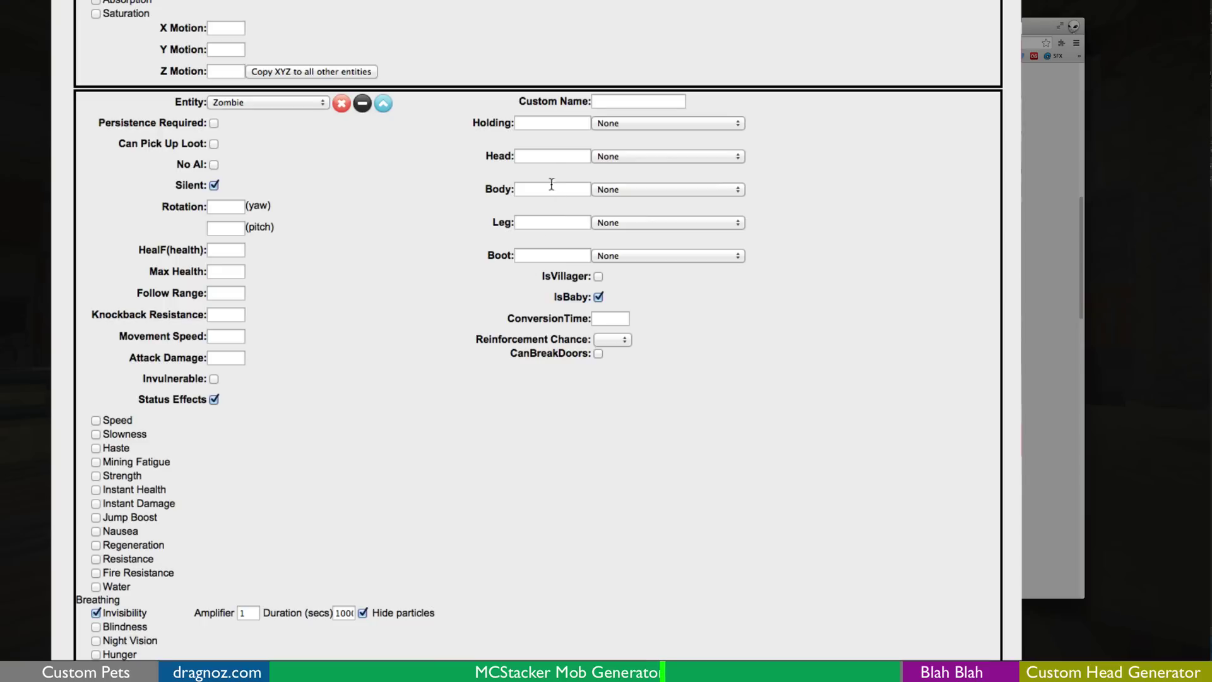
left_click(554, 156)
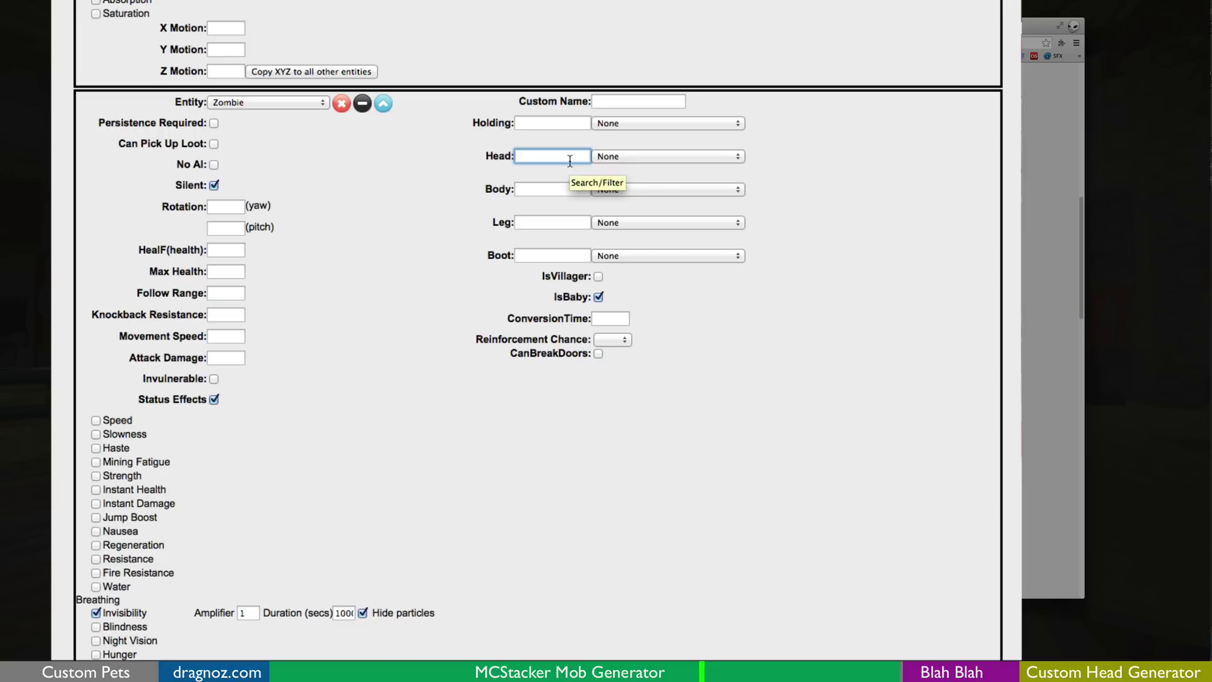
type("fur")
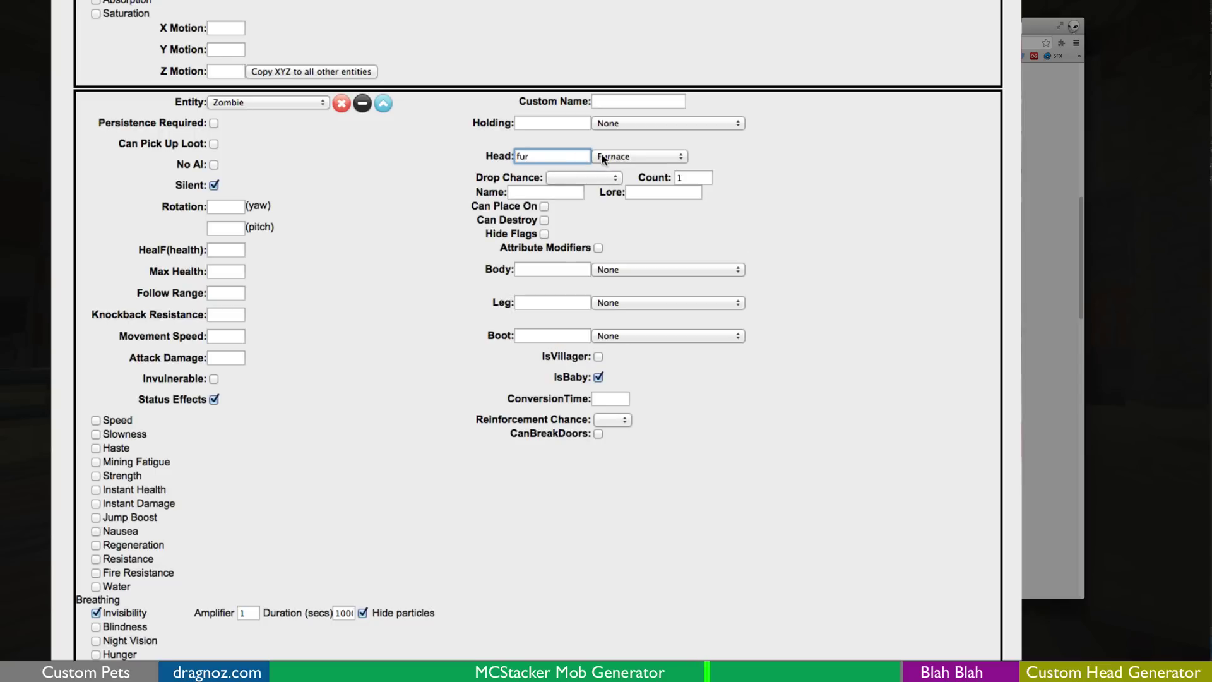
left_click(781, 383)
Add a third entity at the base of the stack, set it to Wolf and enable Silent.
scroll(725, 385, "up", 10)
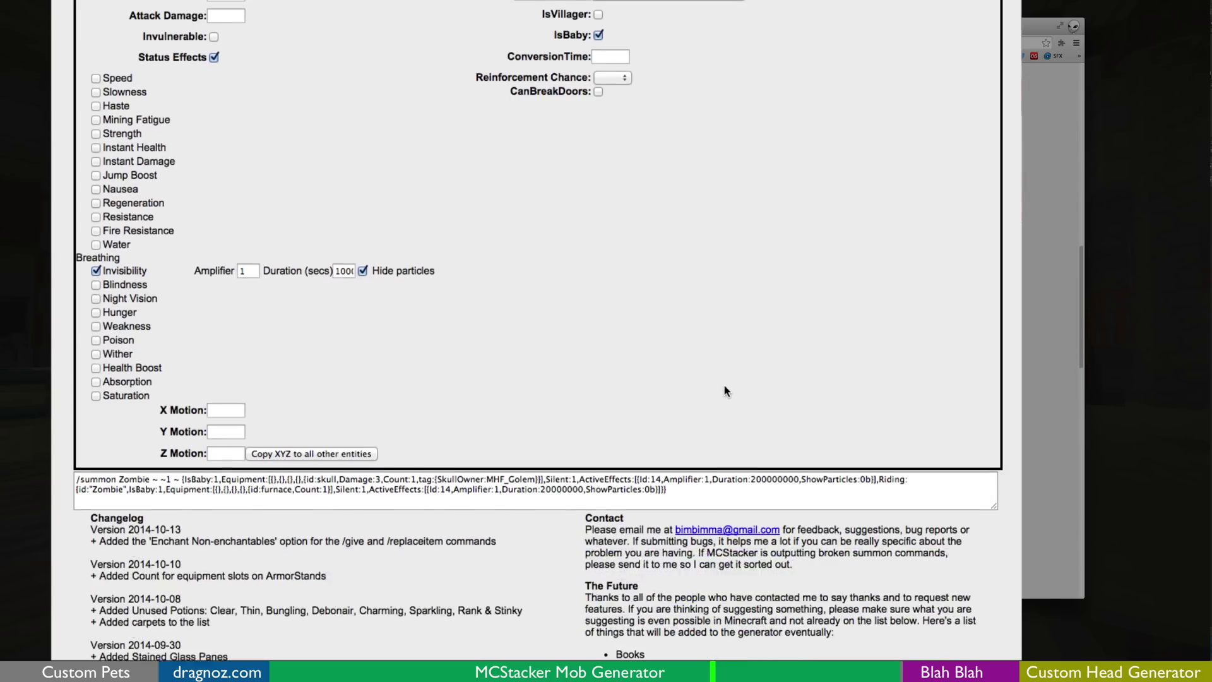
scroll(714, 397, "up", 6)
scroll(543, 378, "down", 7)
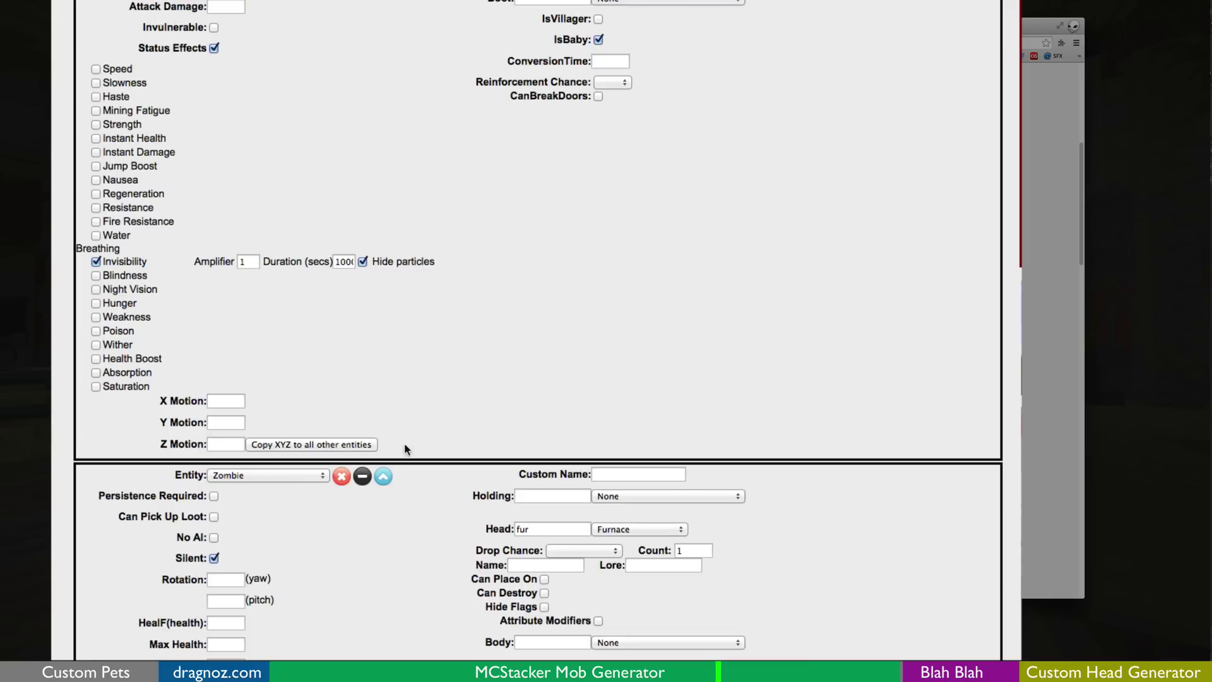
scroll(404, 436, "up", 10)
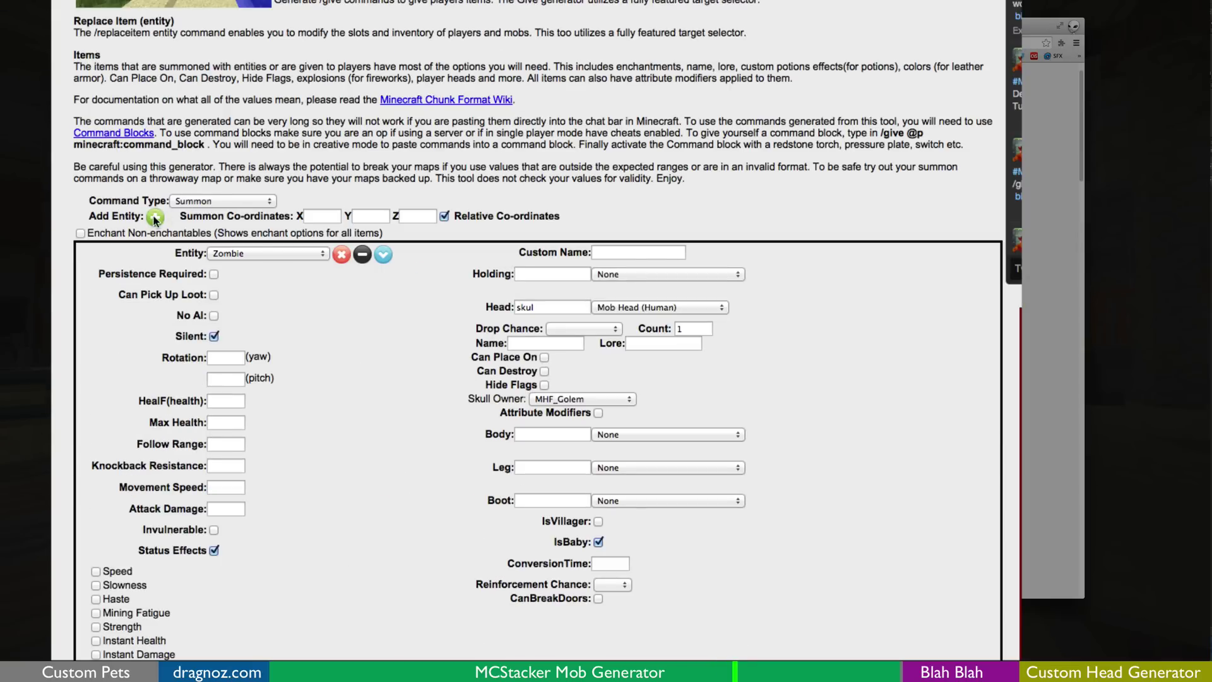
scroll(168, 241, "down", 20)
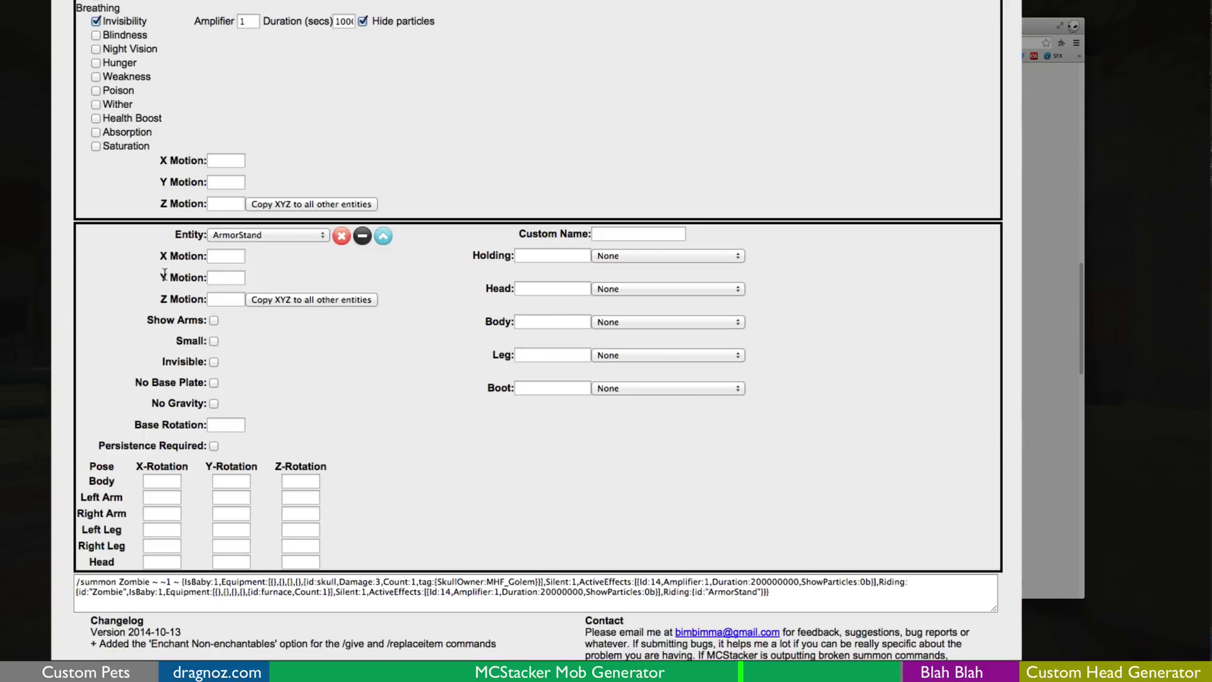
left_click(308, 234)
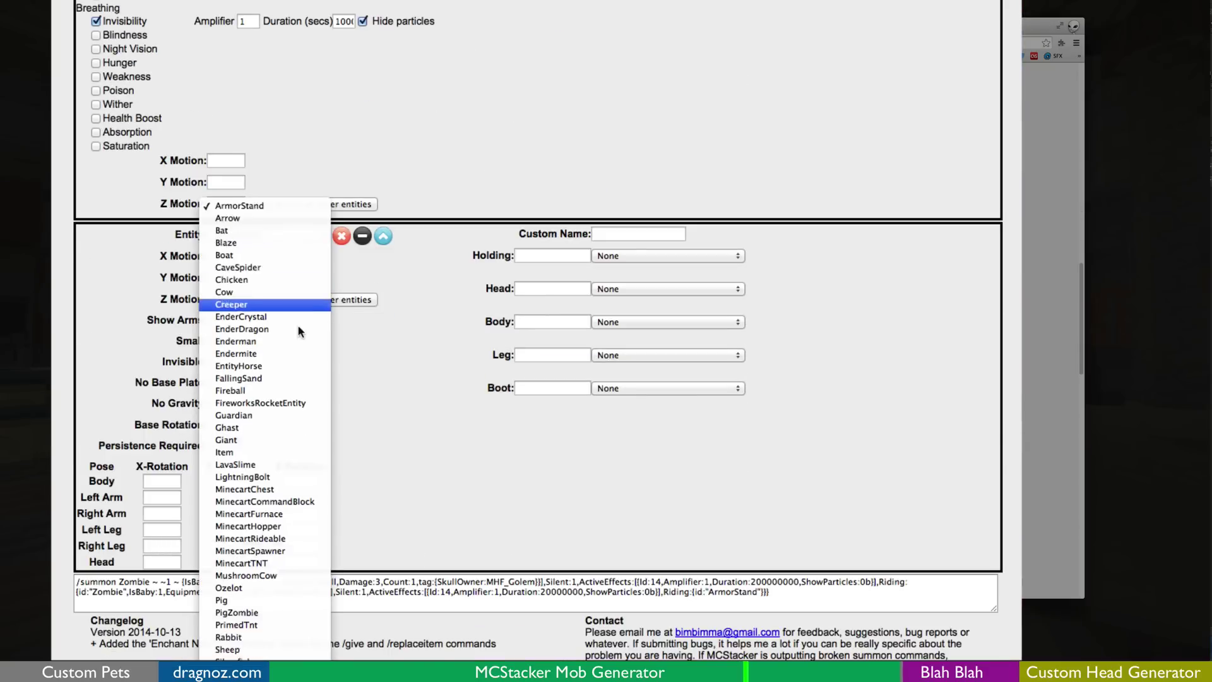
scroll(299, 328, "down", 5)
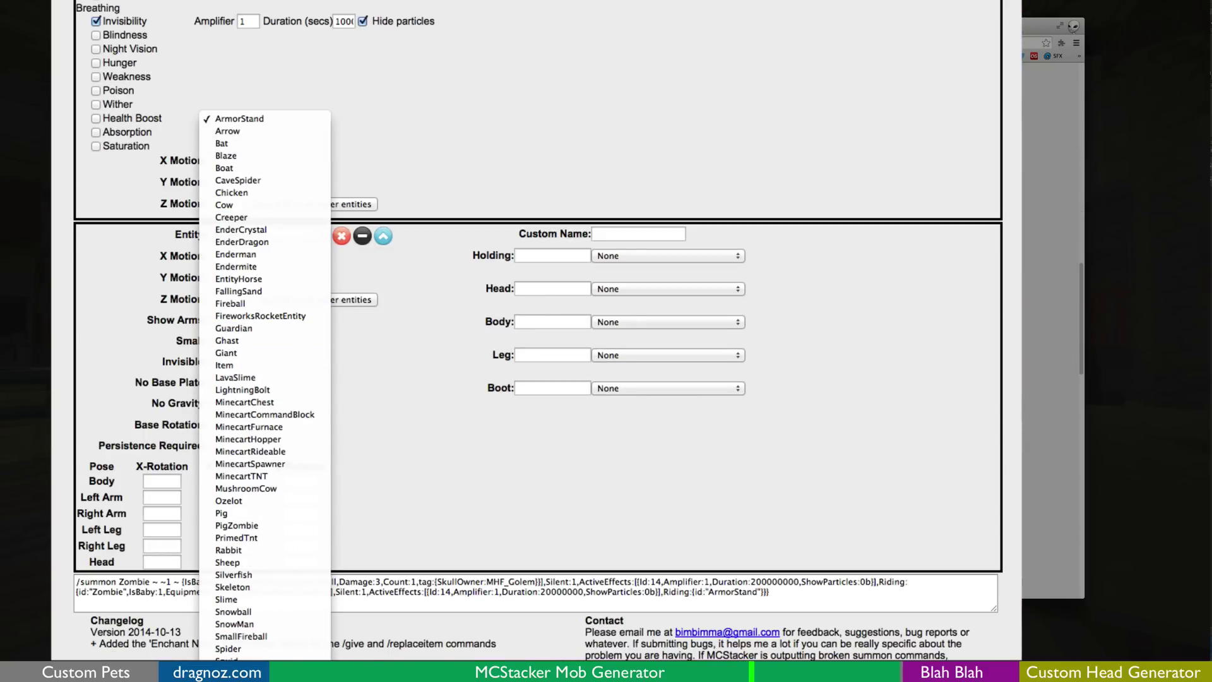
left_click(252, 676)
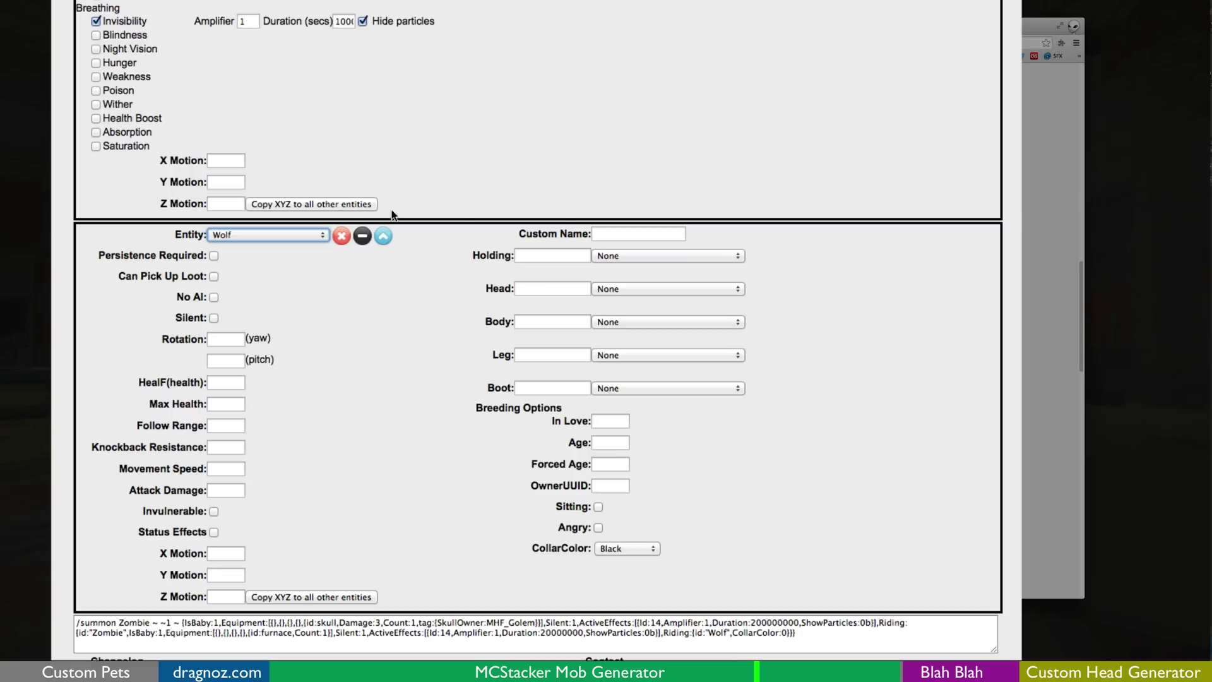
left_click(214, 317)
Give the wolf the Invisibility status effect with amplifier 1, a duration of 1000000 seconds and hidden particles.
scroll(255, 480, "down", 1)
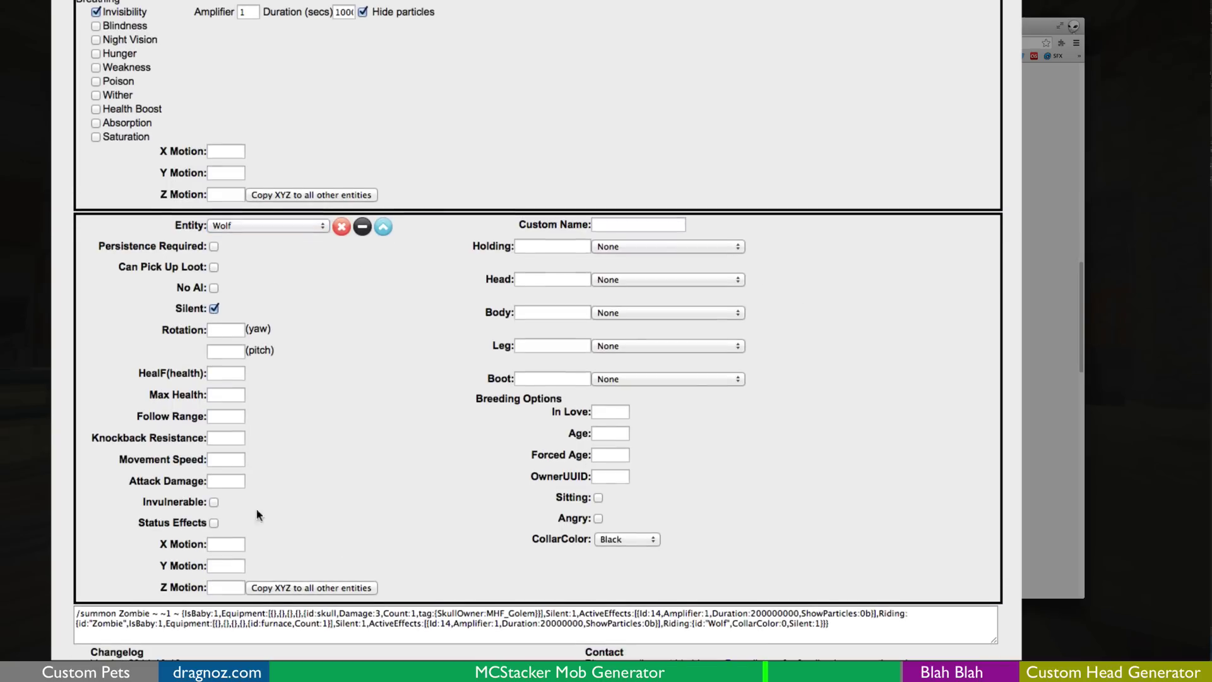
left_click(214, 523)
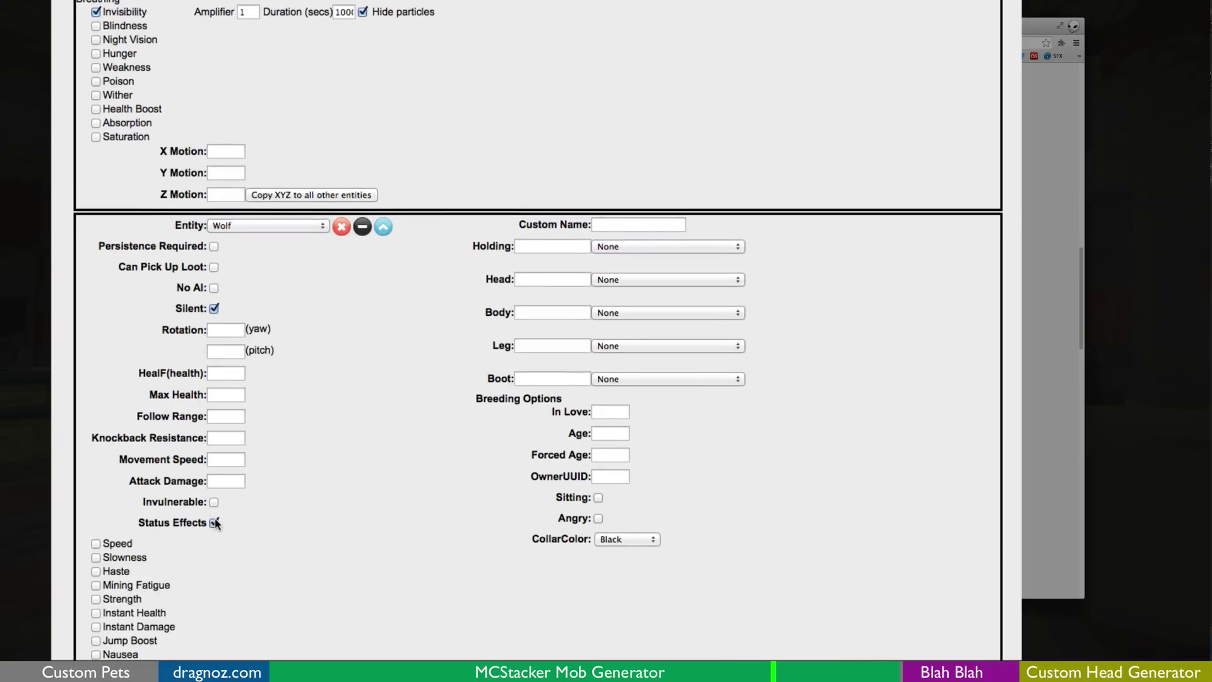
scroll(202, 519, "down", 5)
left_click(97, 489)
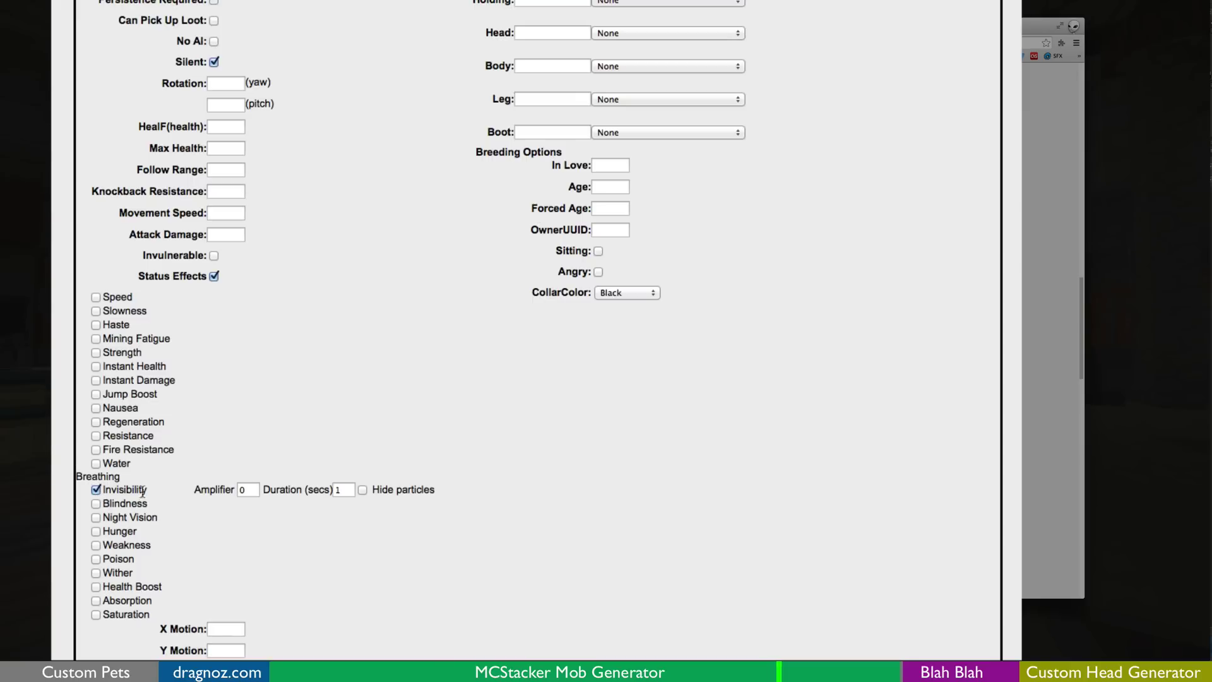
left_click(252, 490)
key("BackSpace")
type("1")
left_click(346, 489)
type("1000")
scroll(233, 256, "down", 5)
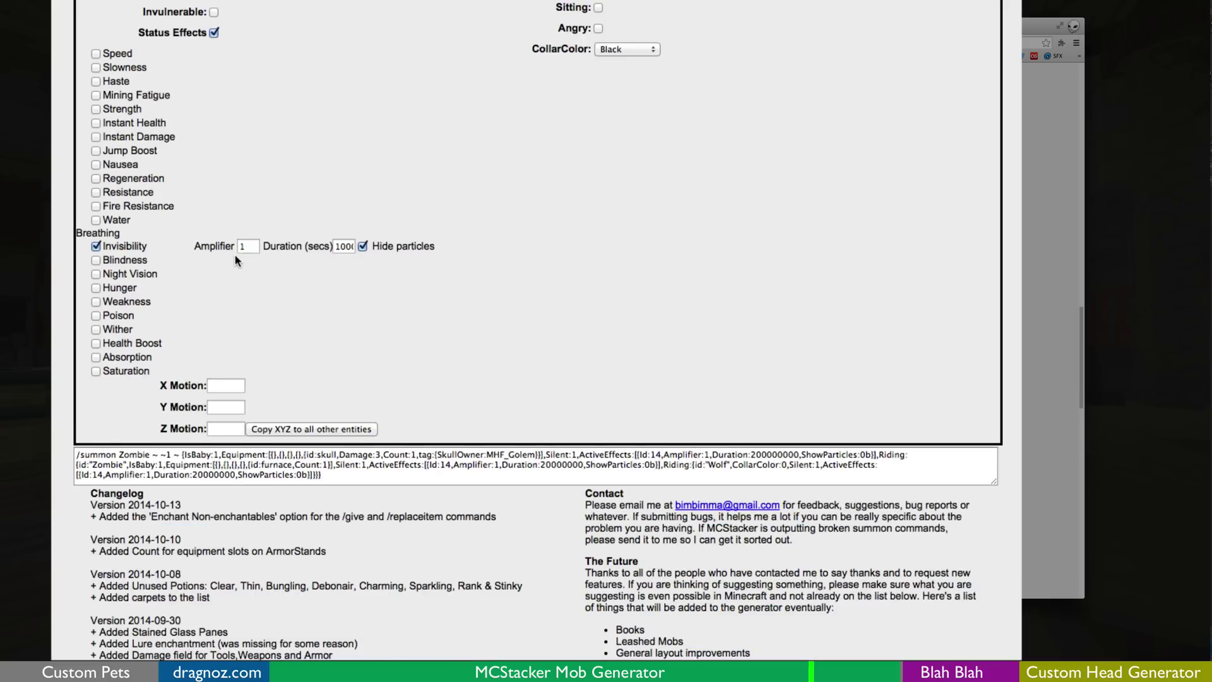
Set the wolf's OwnerUUID to dragnoz and keep its CollarColor at Black.
scroll(522, 238, "up", 4)
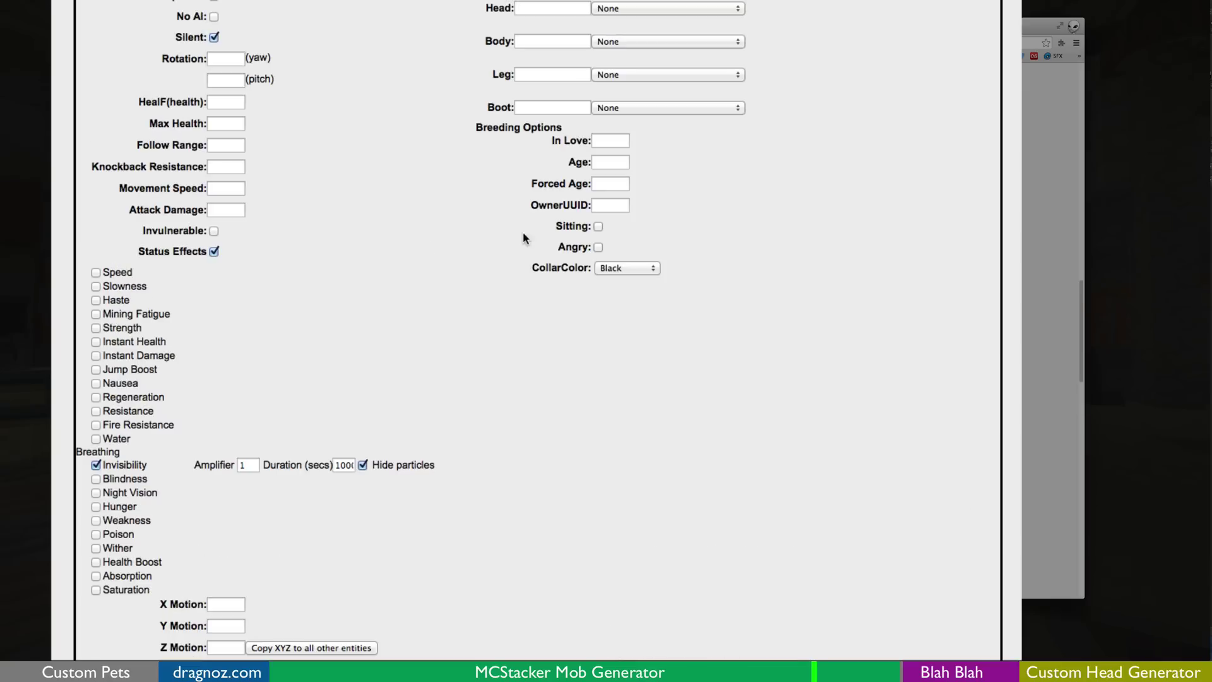
left_click(610, 209)
type("dragnoz")
left_click(628, 268)
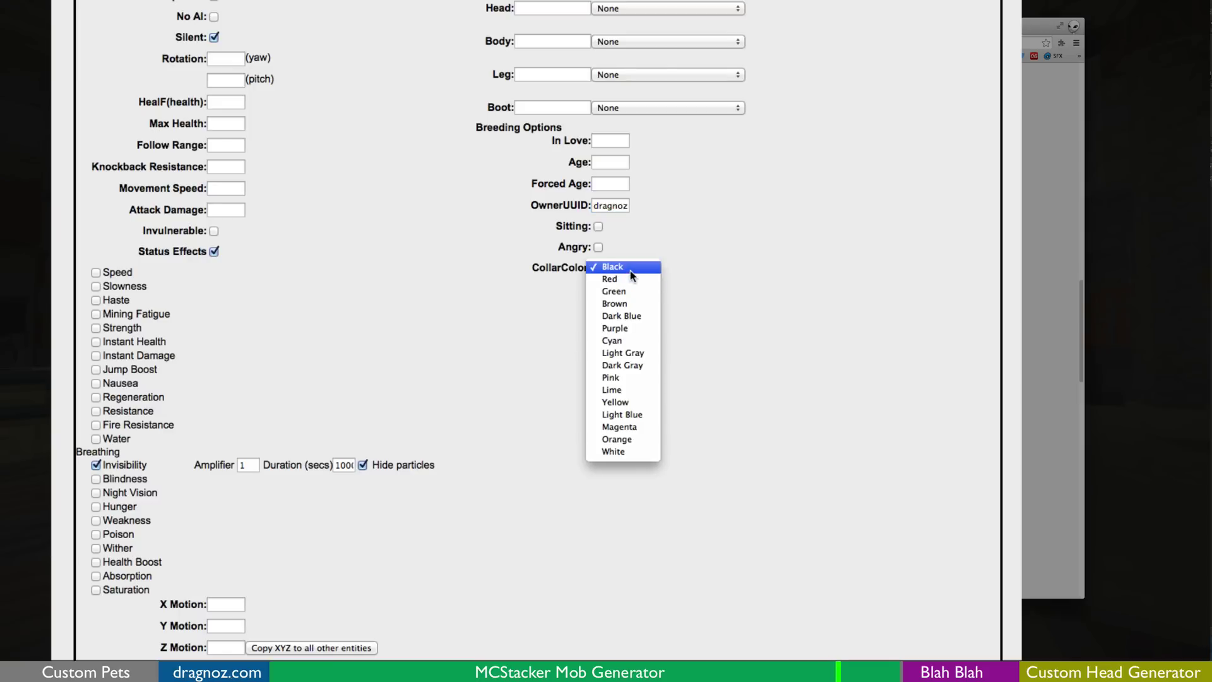
left_click(849, 262)
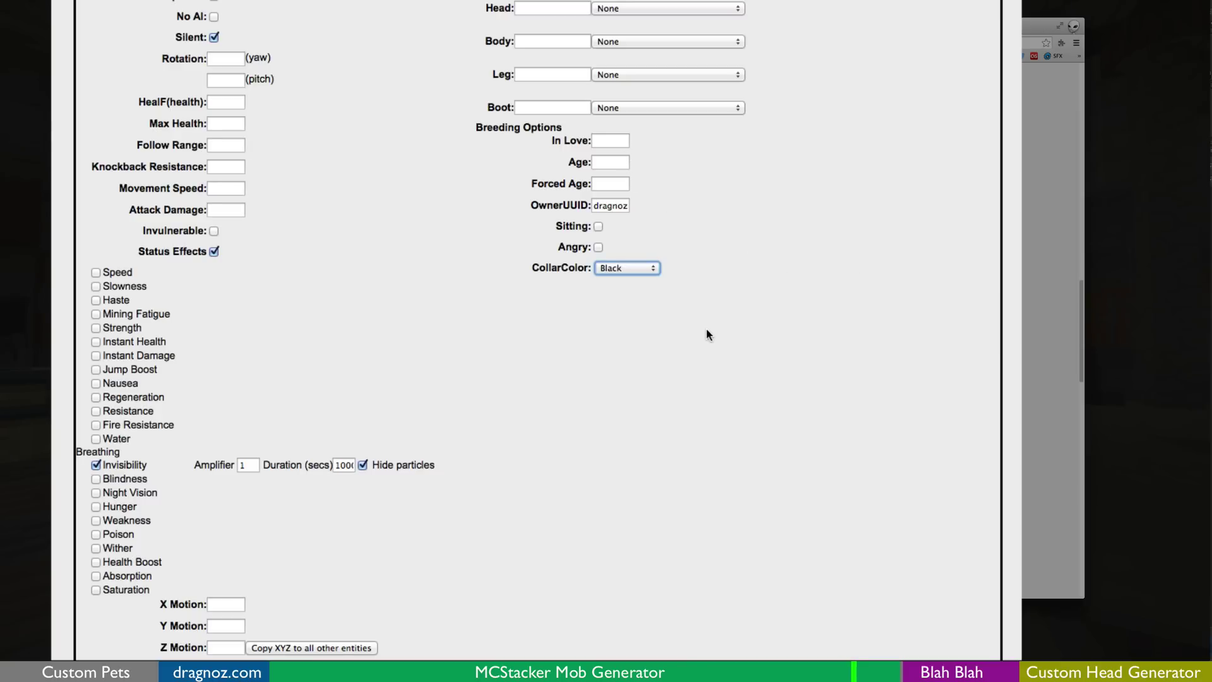
scroll(293, 414, "down", 1)
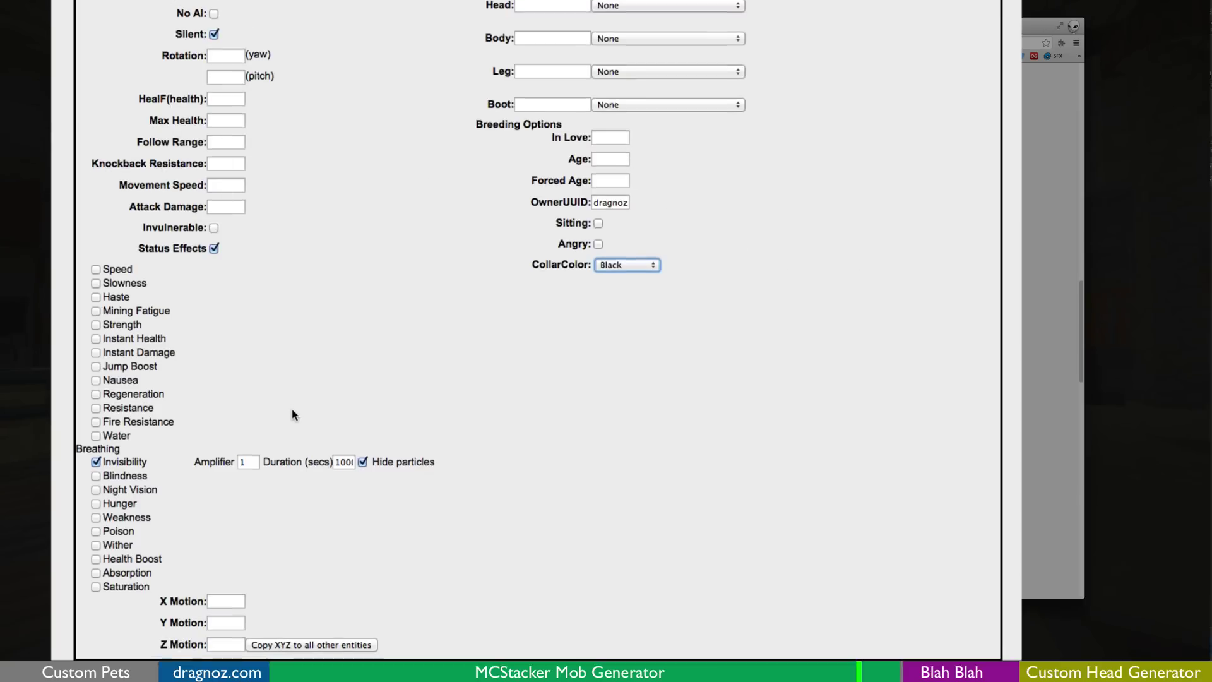
scroll(292, 415, "down", 5)
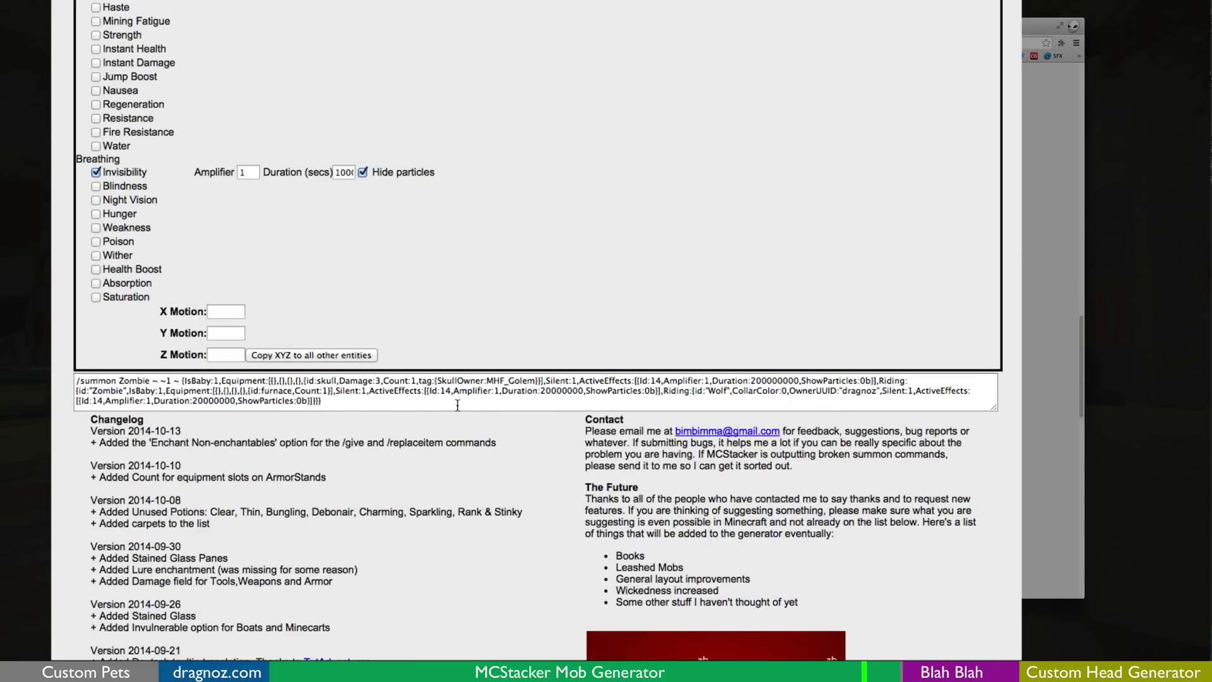
Select the complete generated summon command for copying, switch to Minecraft and resume the game.
left_click(458, 404)
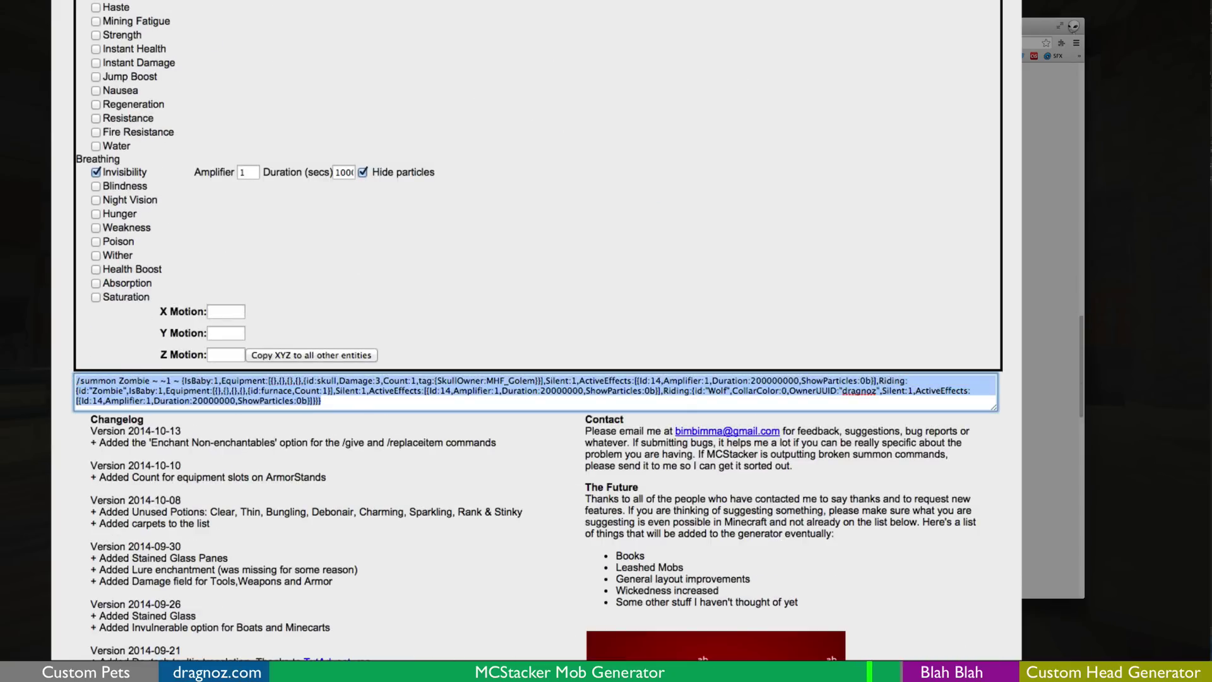
left_click(1109, 259)
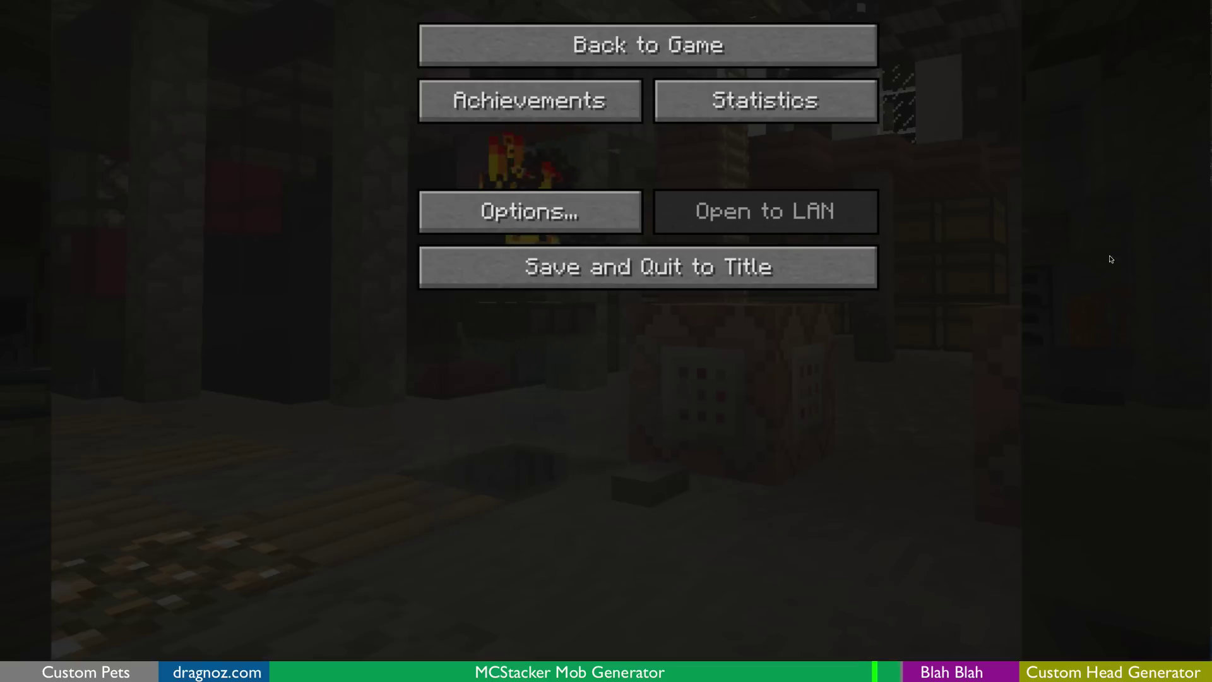
key("Escape")
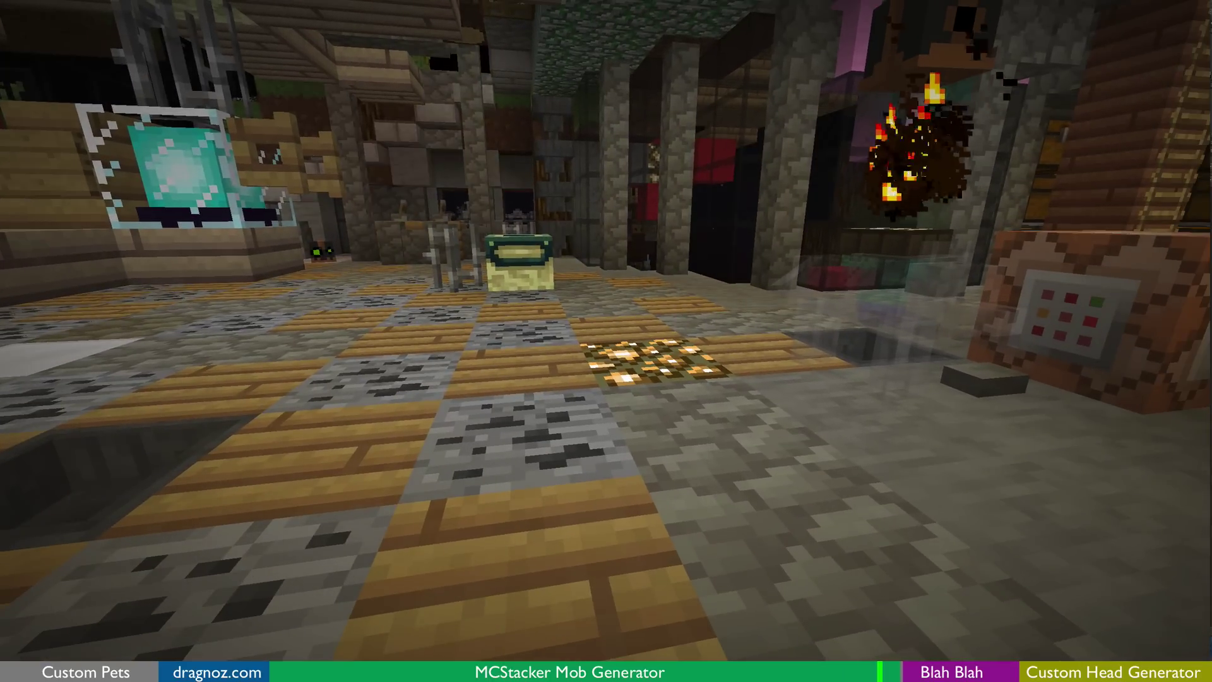
Run /gamemode 1 in the chat to switch back to creative mode.
key("t")
key("Up")
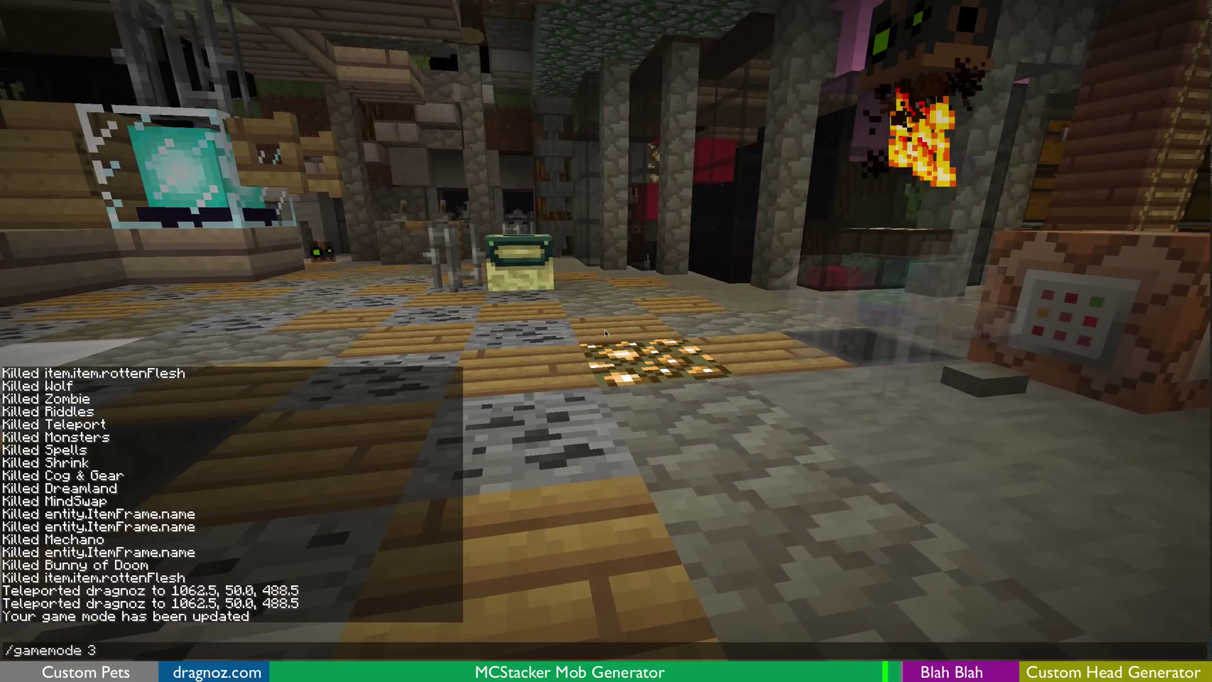
key("BackSpace")
type("1")
key("Return")
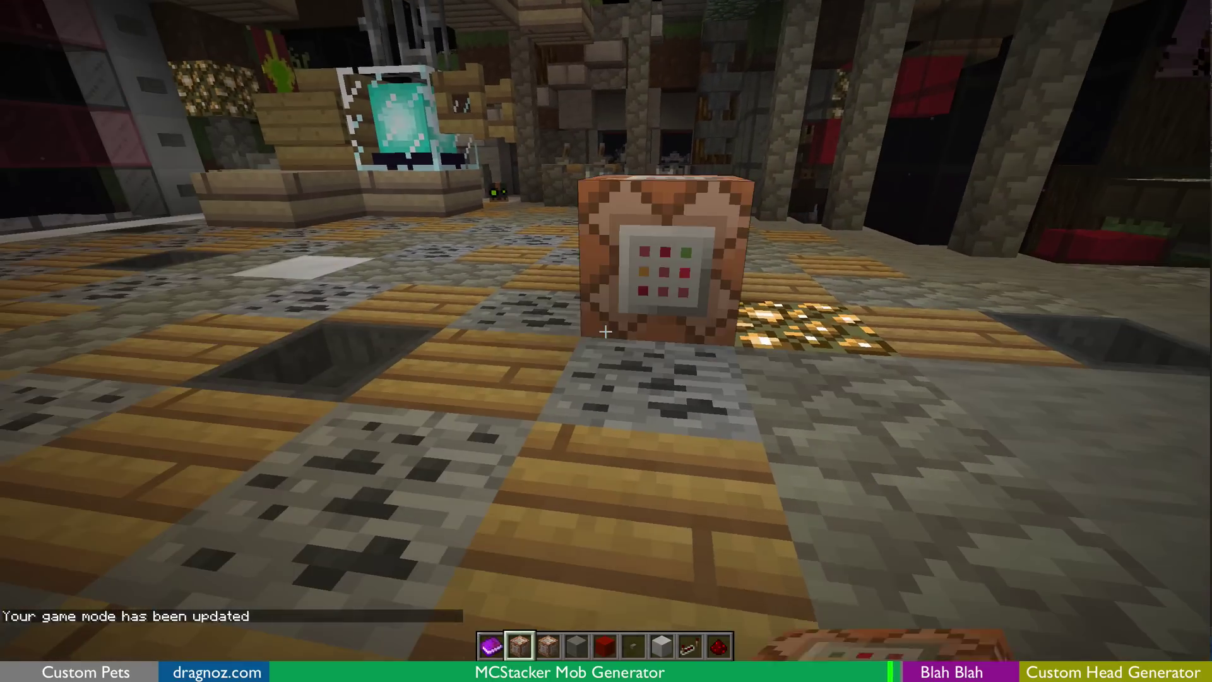
Replace the command block's console command with the copied /summon Zombie command and save it.
right_click(606, 330)
key("ctrl+a")
type("/summon Zombie ~ ~1 ~ {IsBaby:1,Equipment:[{},{},{},{},{id:skull,Damage:3,Count:1,tag:{SkullOwner:MHF_Golem}}],Silent:1,ActiveEffects:[{Id:14,Amplifier:1,Duration:200000000,ShowParticles:0b}],Riding:{id:\"Zombie\",IsBaby:1,Equipment:[{},{},{},{},{id:furnace,Count:1}],Silent:1,ActiveEffects:[{Id:14,Amplifier:1,Duration:20000000,ShowParticles:0b}],Riding:{id:\"Wolf\",CollarColor:0,OwnerUUID:\"dragnoz\",Silent:1,ActiveEffects:[{Id:14,Amplifier:1,Duration:20000000,ShowParticles:0b}]}}}")
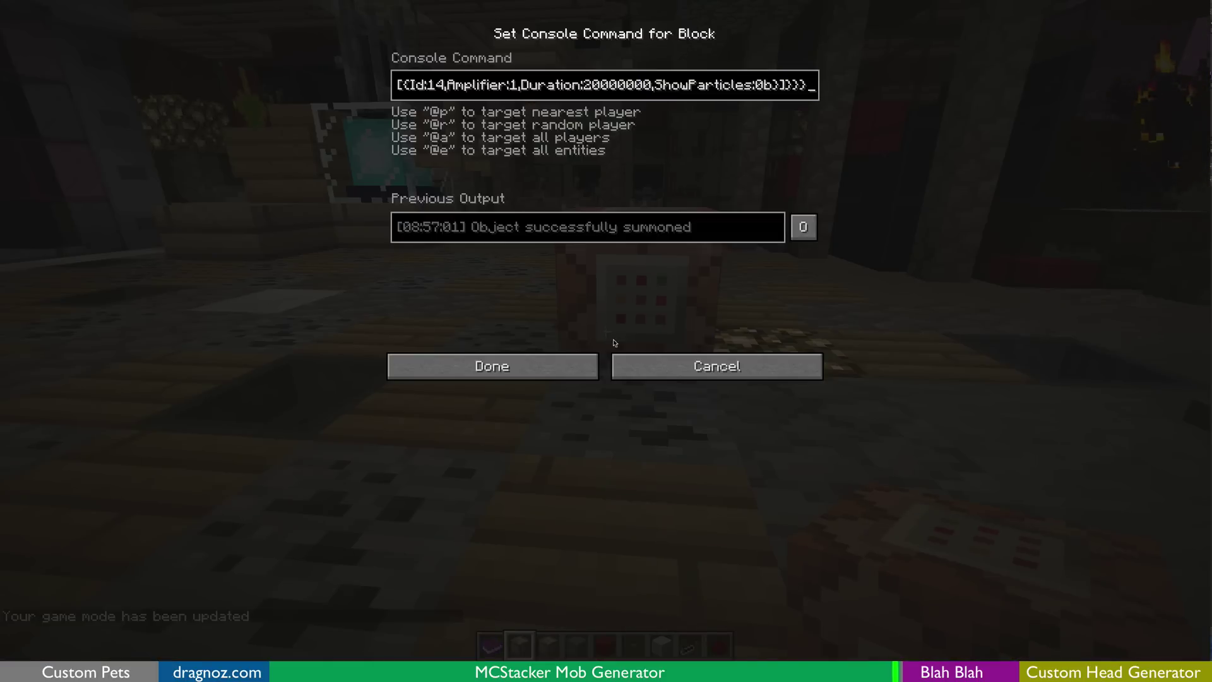
left_click(560, 366)
Power the command block with a redstone block to summon the pet, and remove the redstone block.
right_click(606, 330)
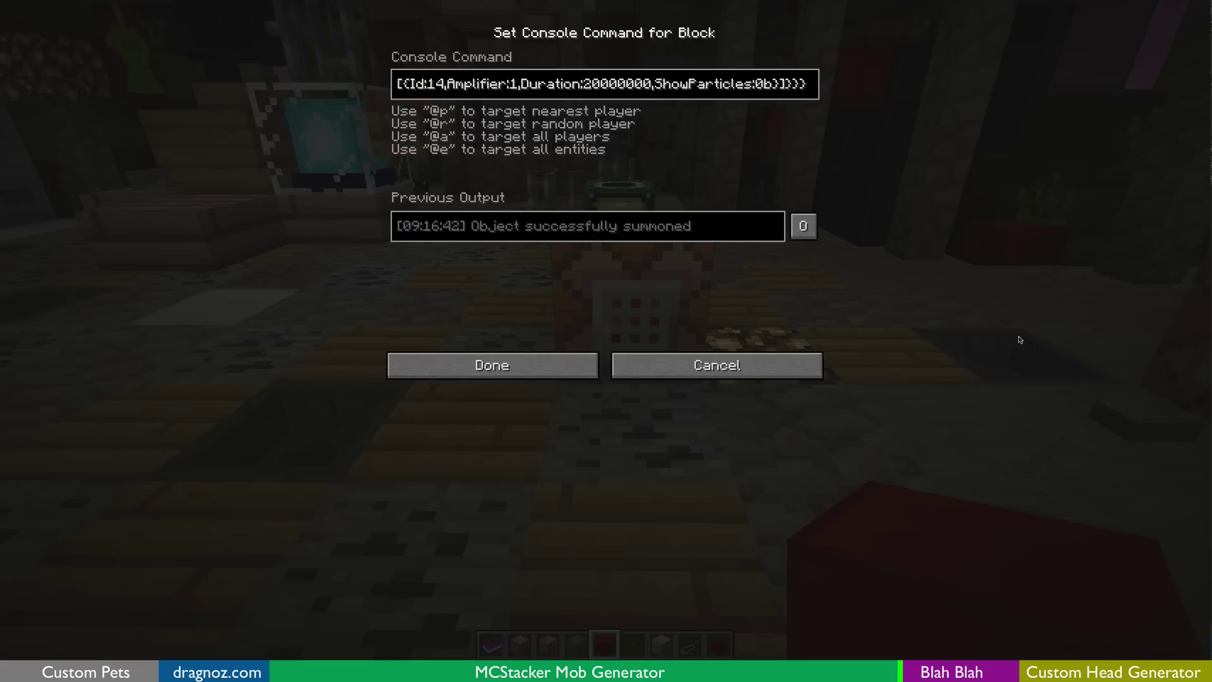
key("Escape")
right_click(607, 330)
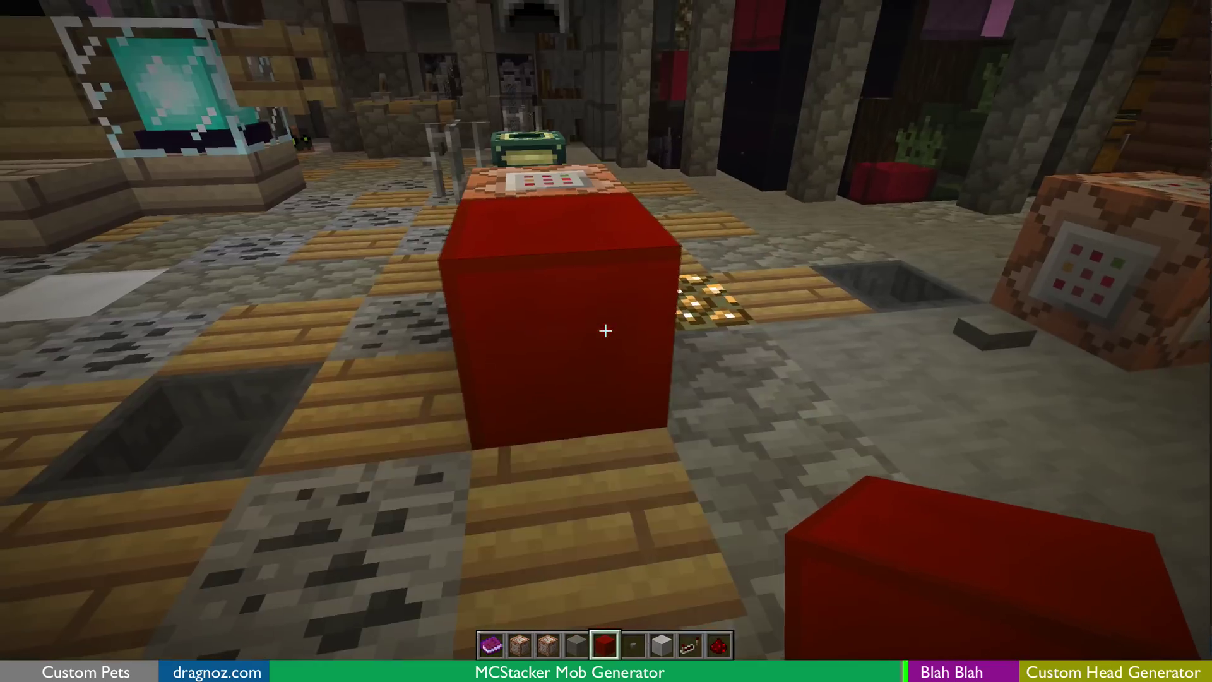
left_click(605, 330)
Move around the workshop and examine how the summoned golem-and-furnace pet looks and follows.
key("s")
key("a")
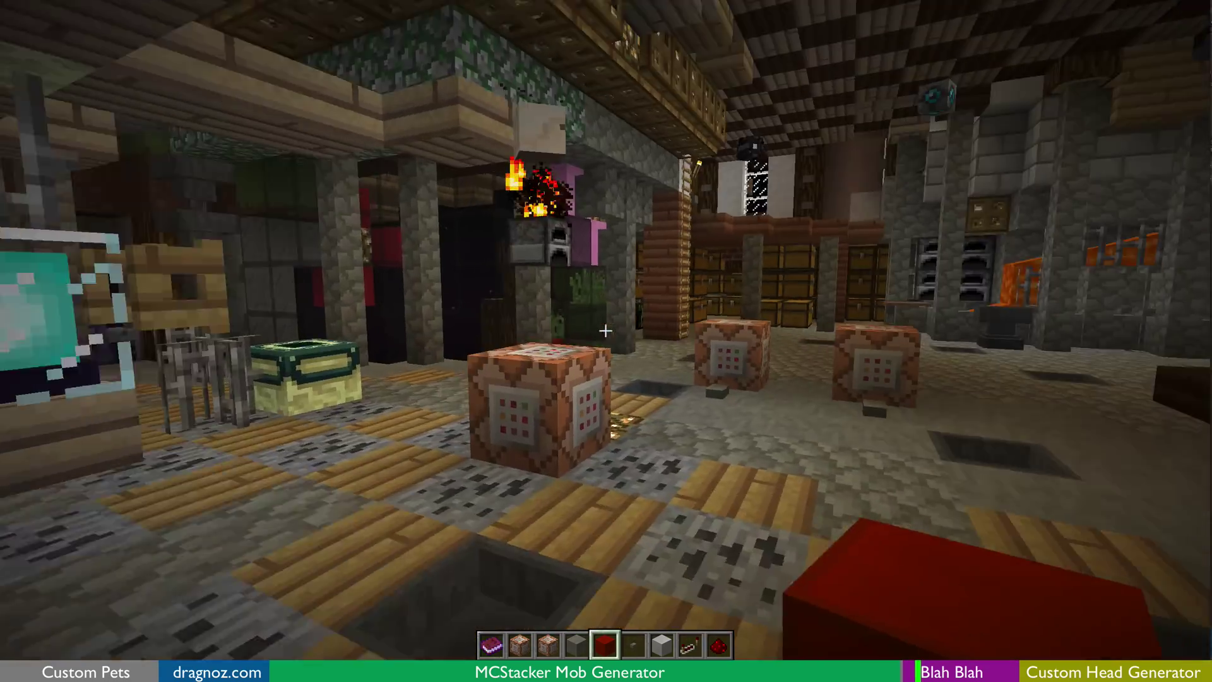
key("w")
key("d")
key("s")
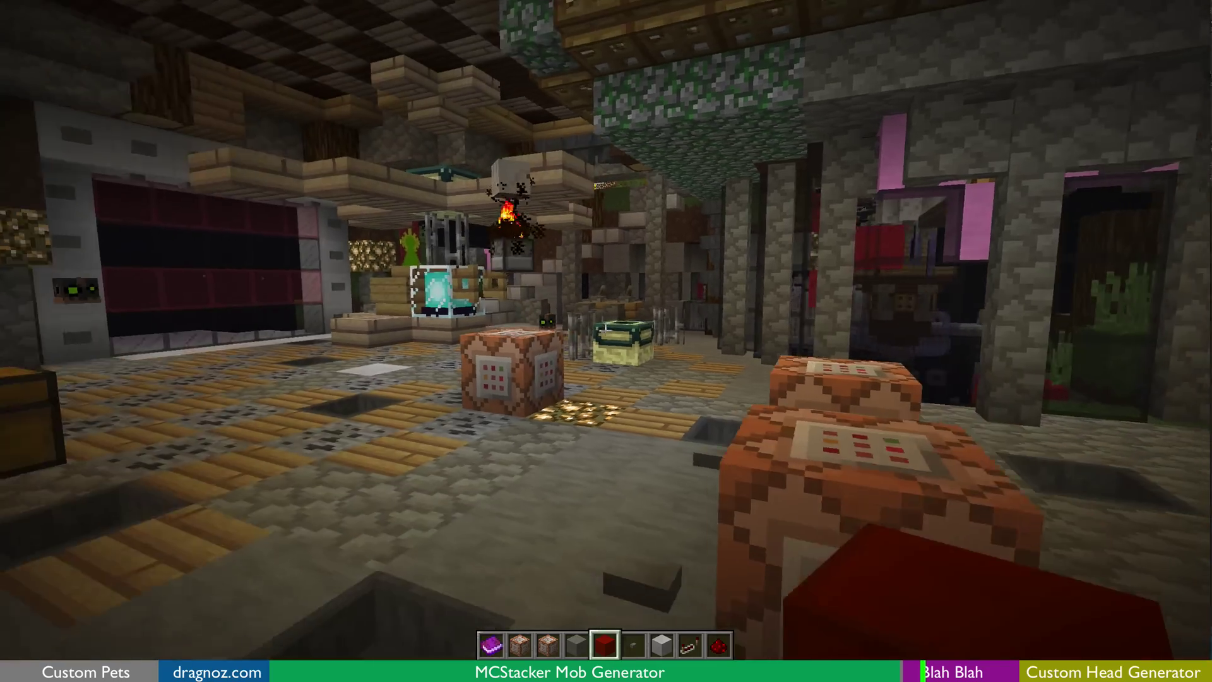
key("s")
key("d")
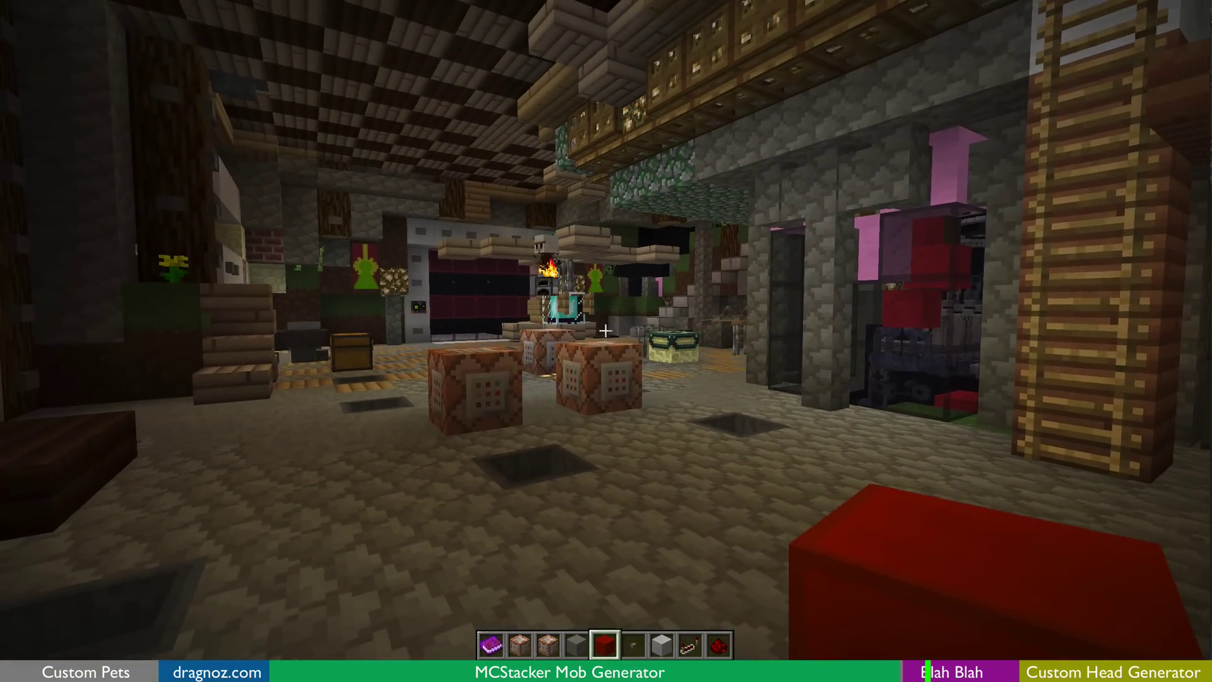
key("w")
key("w")
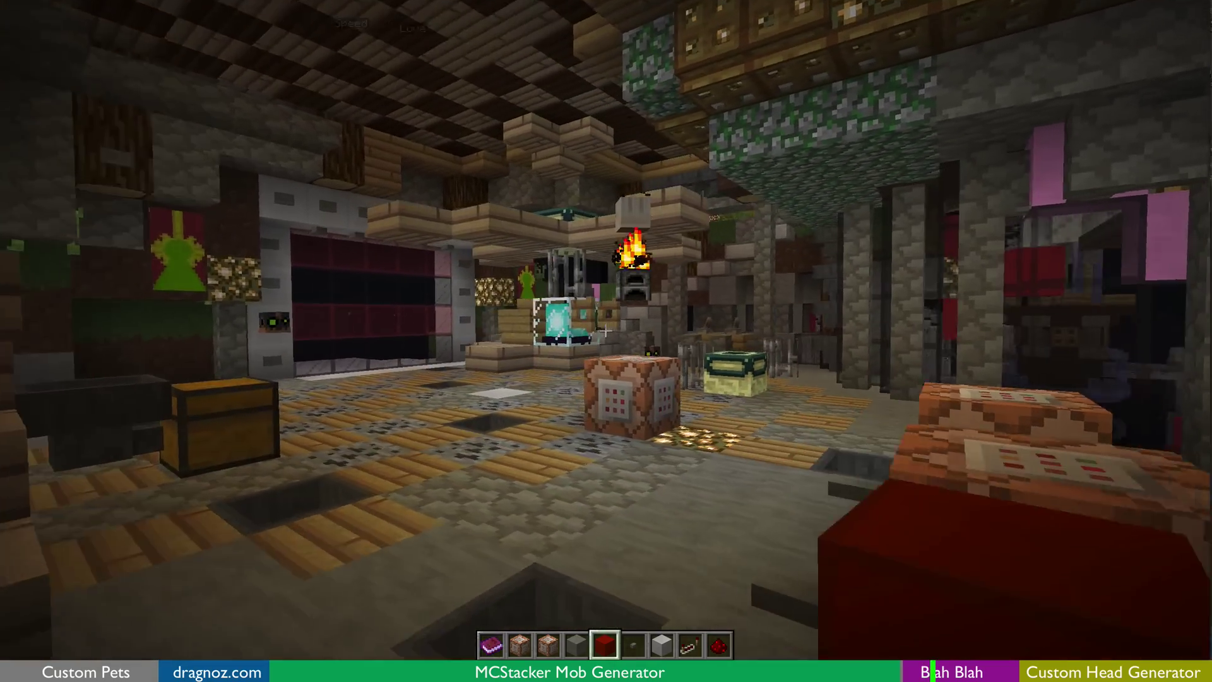
key("d")
key("s")
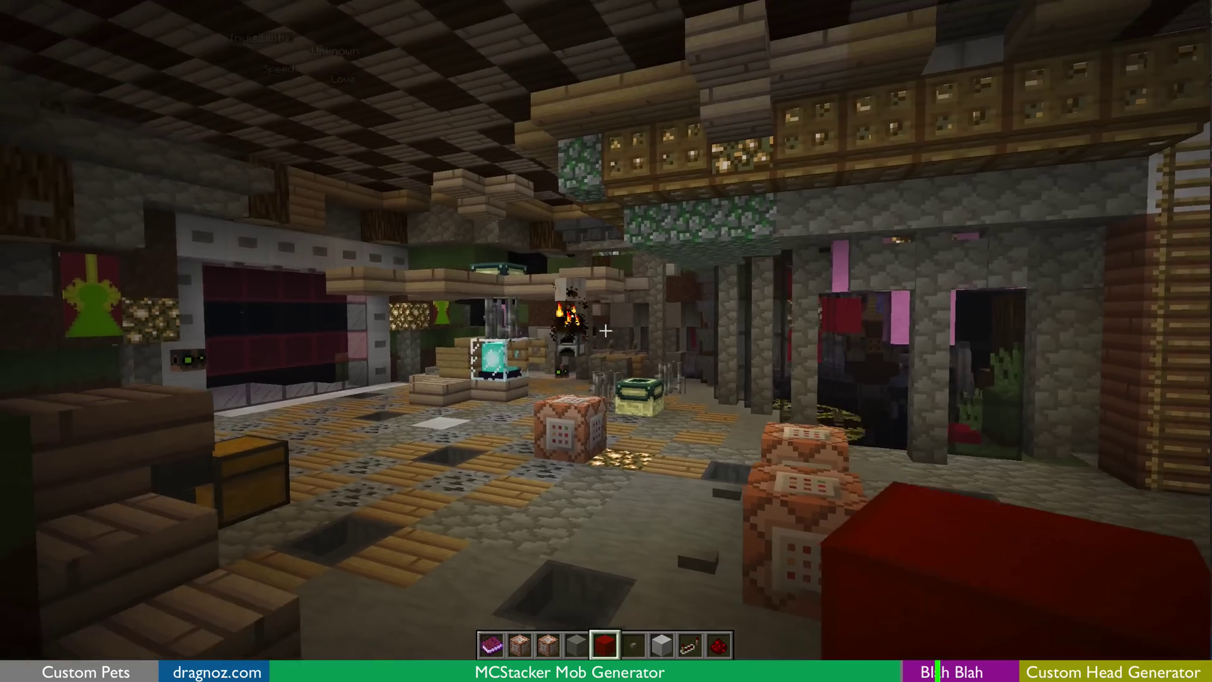
key("d")
key("s")
key("w")
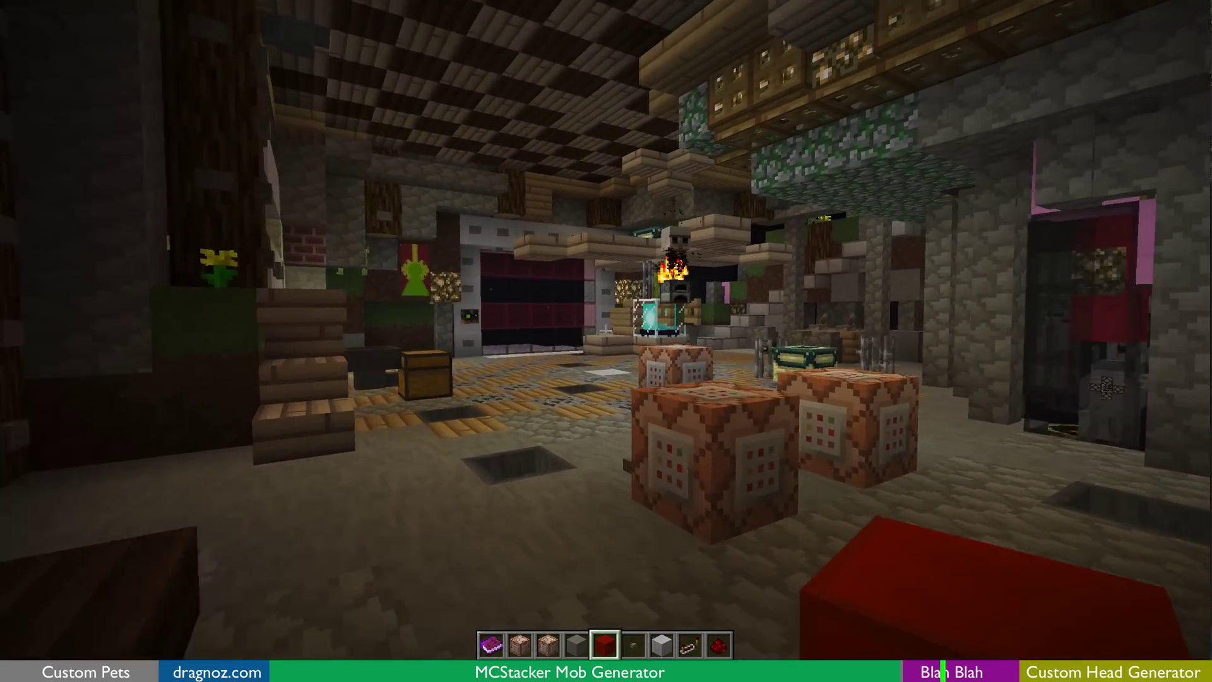
key("s")
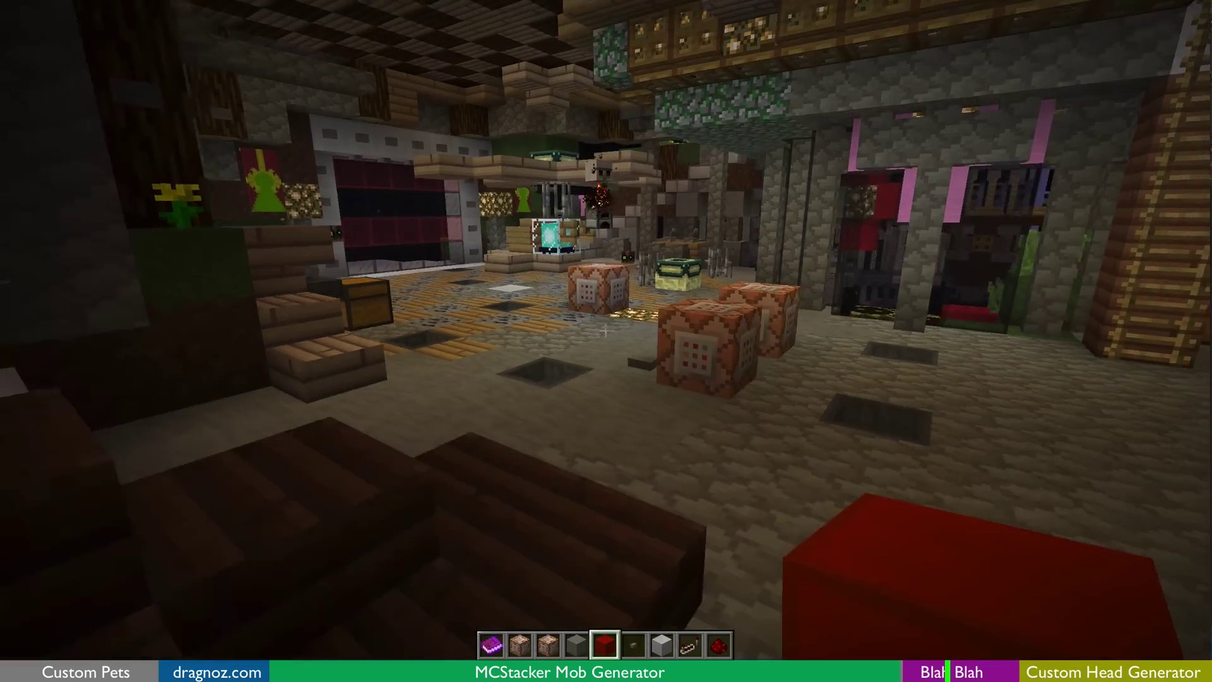
key("w")
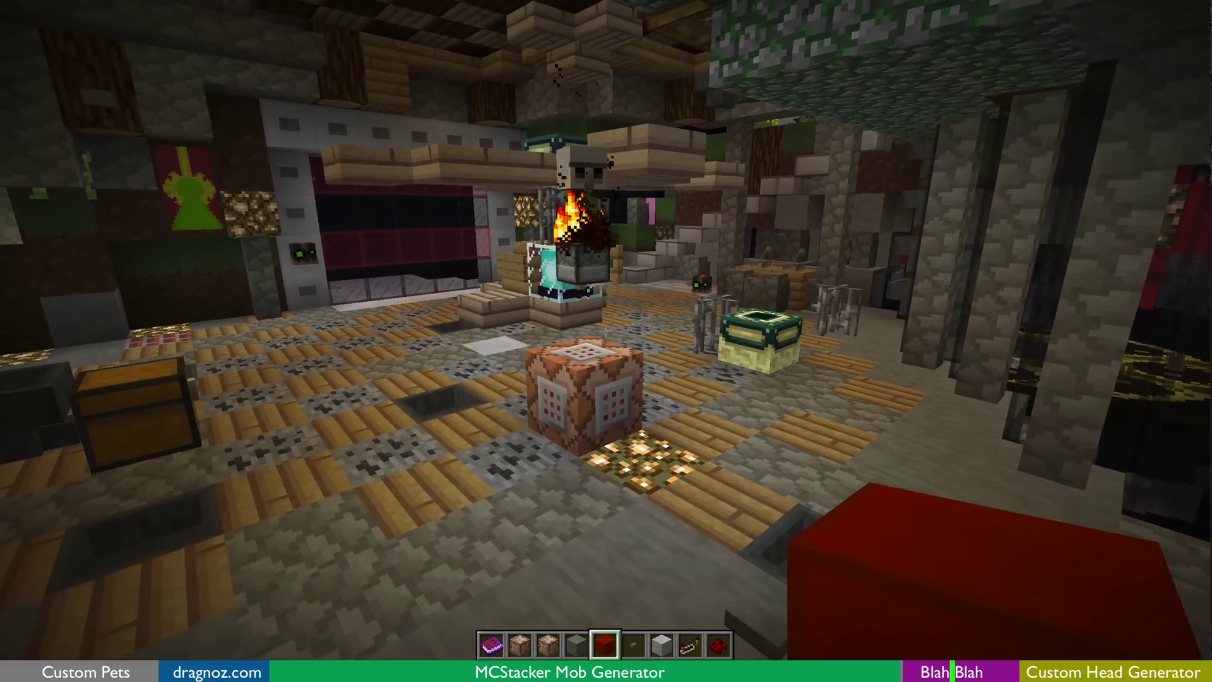
key("s")
Switch to MCStacker in the browser and review the stacked entities' settings and the generated summon command.
key("t")
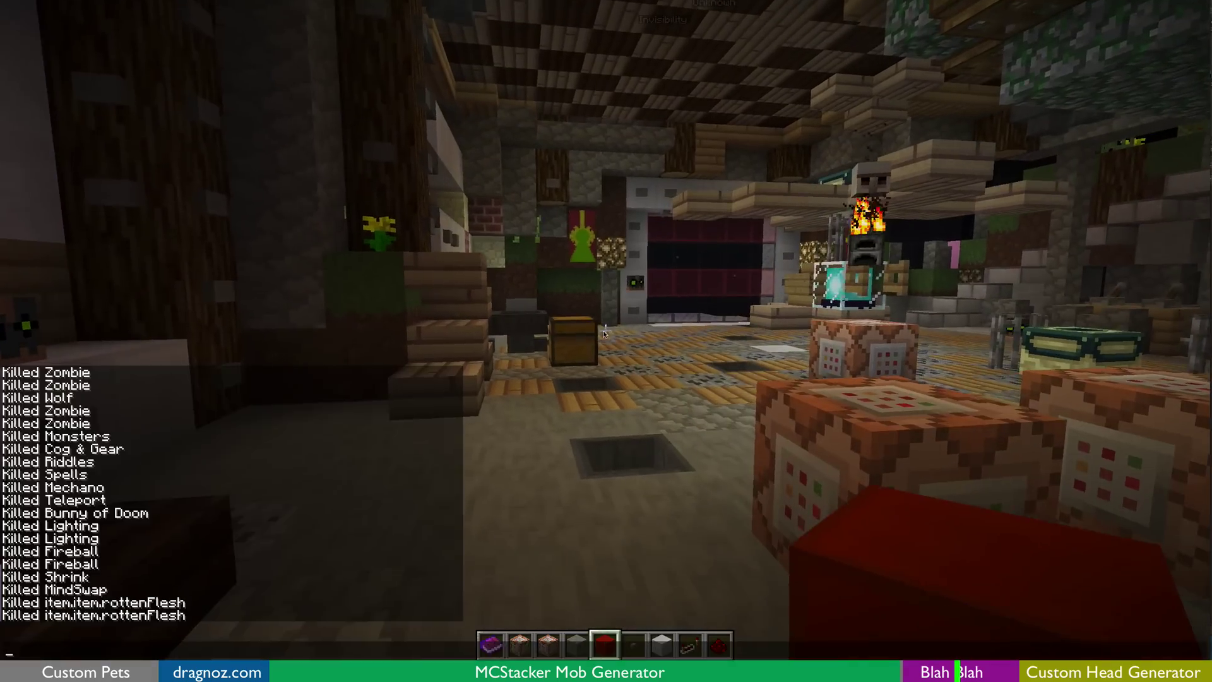
mouse_move(1, 0)
left_click(961, 419)
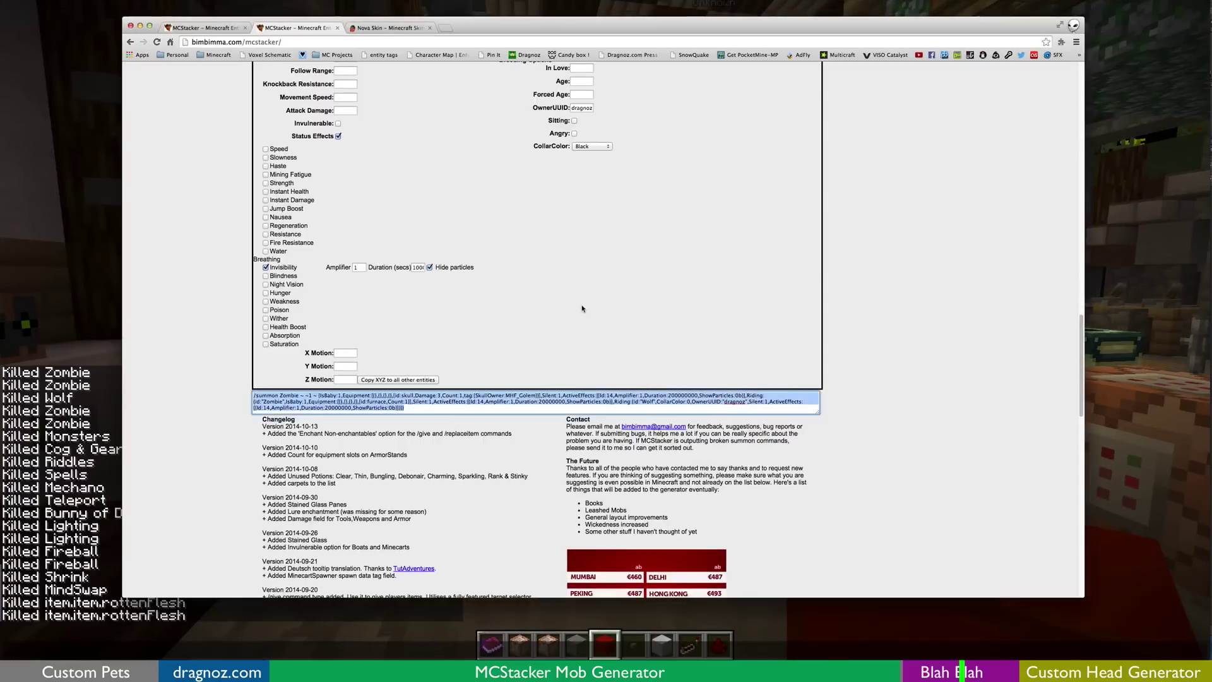
scroll(575, 304, "up", 5)
scroll(574, 305, "up", 10)
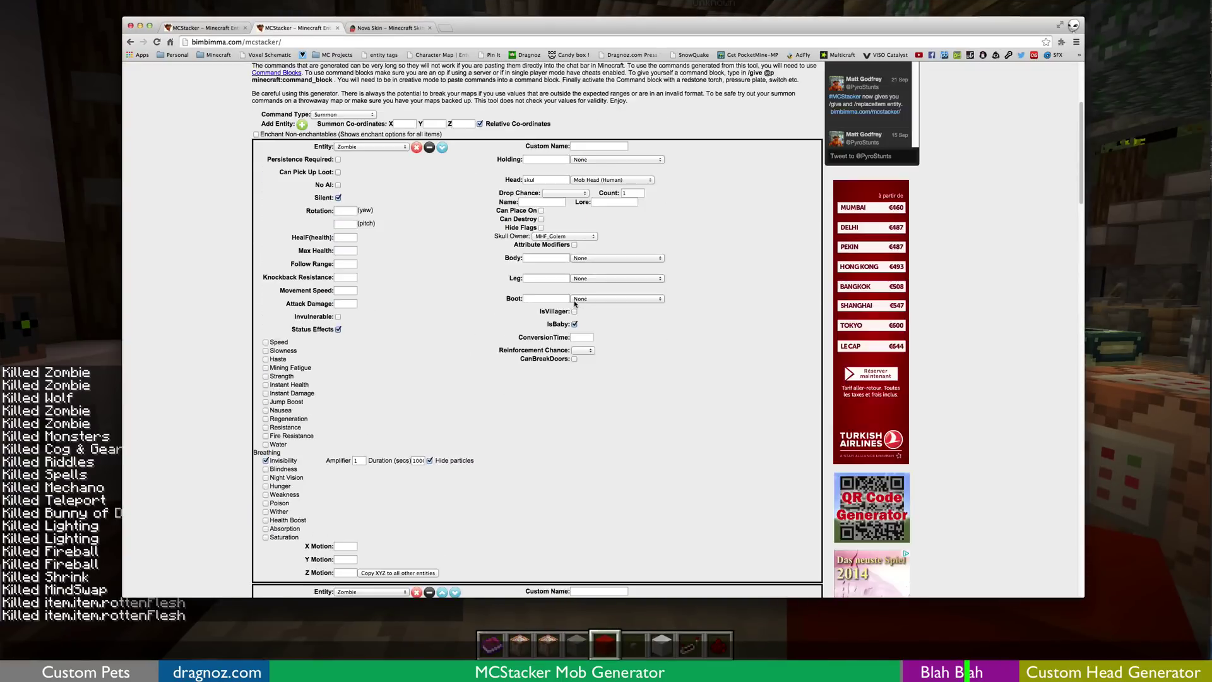
scroll(575, 305, "down", 5)
scroll(575, 304, "down", 10)
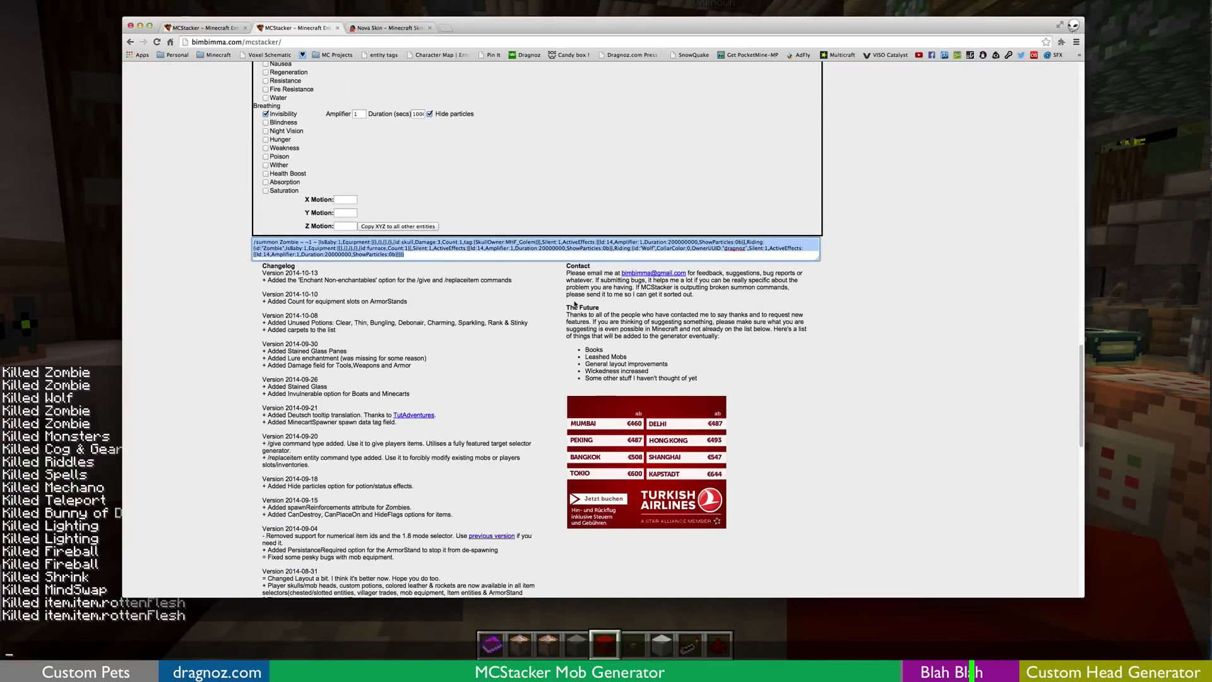
left_click(491, 254)
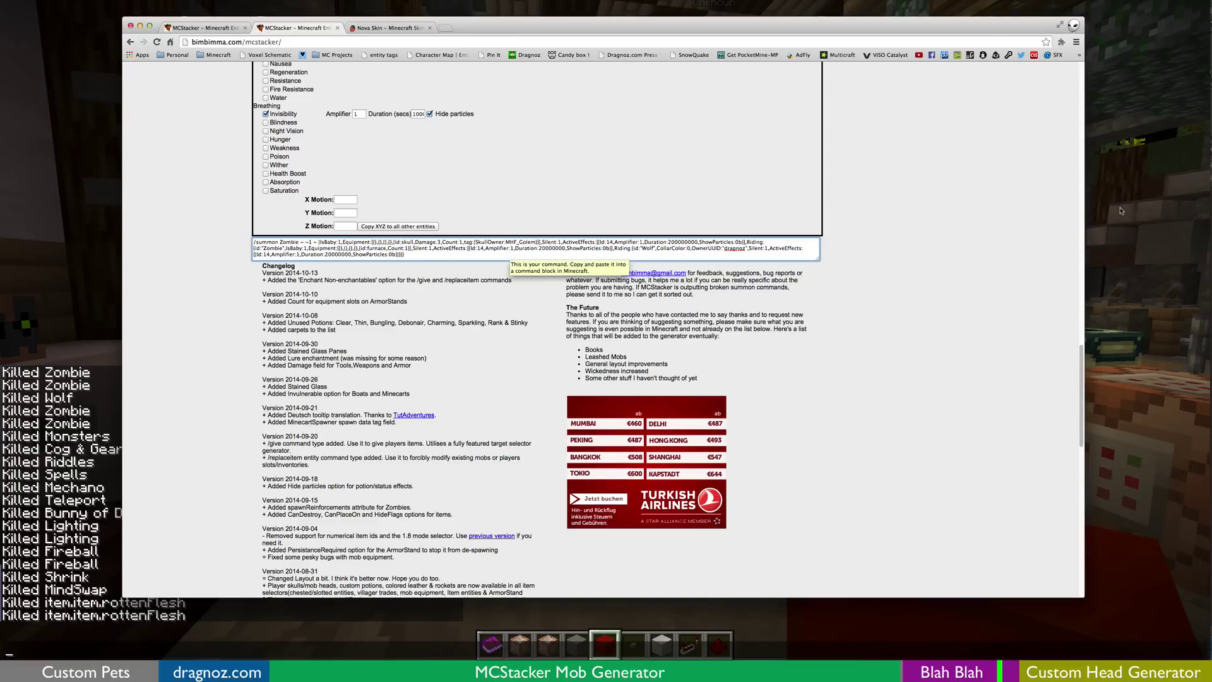
scroll(786, 198, "up", 5)
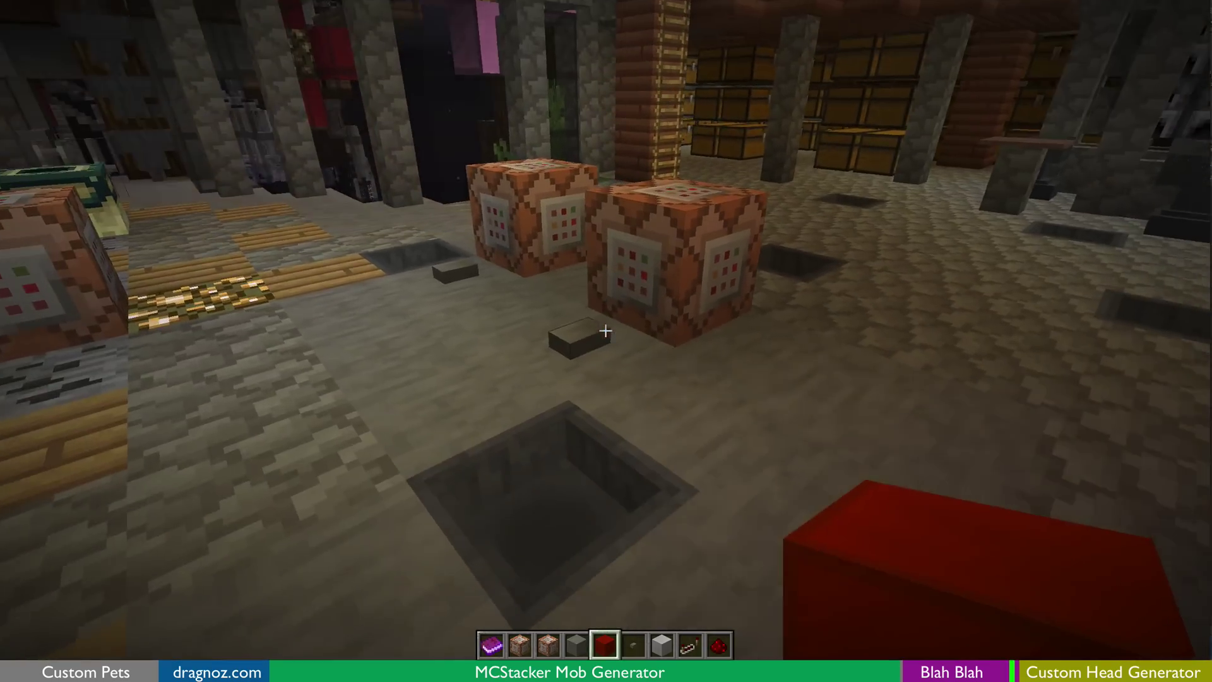
Return to Minecraft and trigger the other two command blocks with the stone buttons in front of them.
right_click(605, 331)
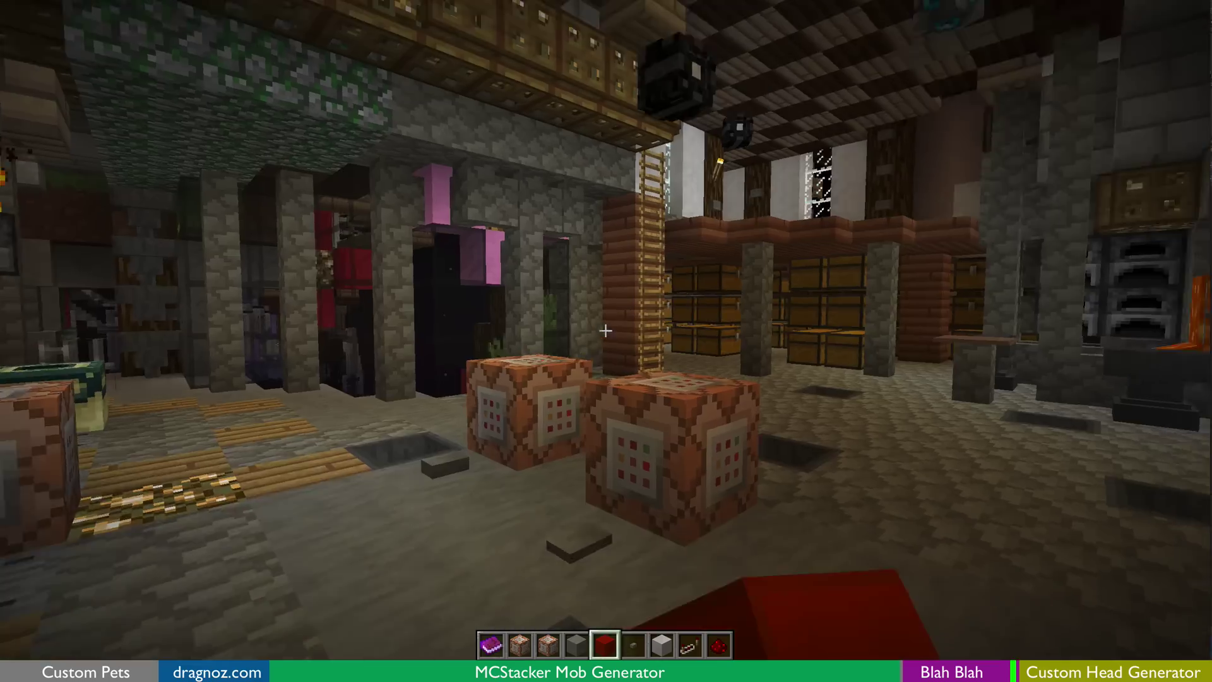
key("a")
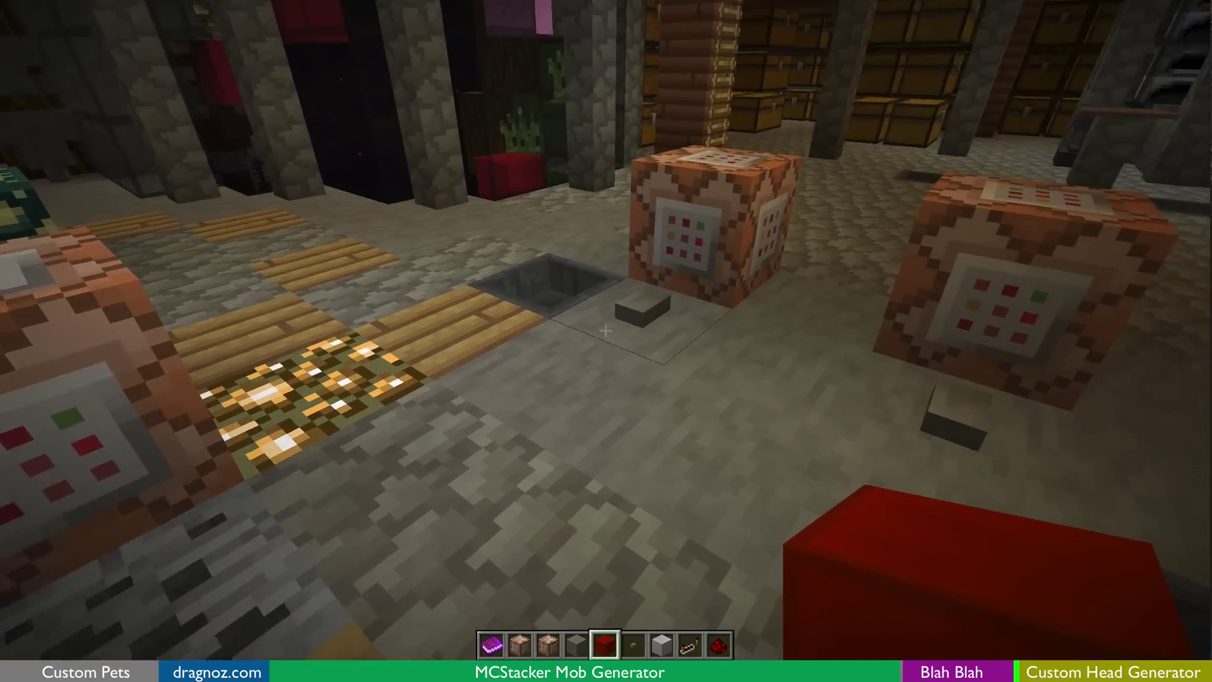
right_click(605, 331)
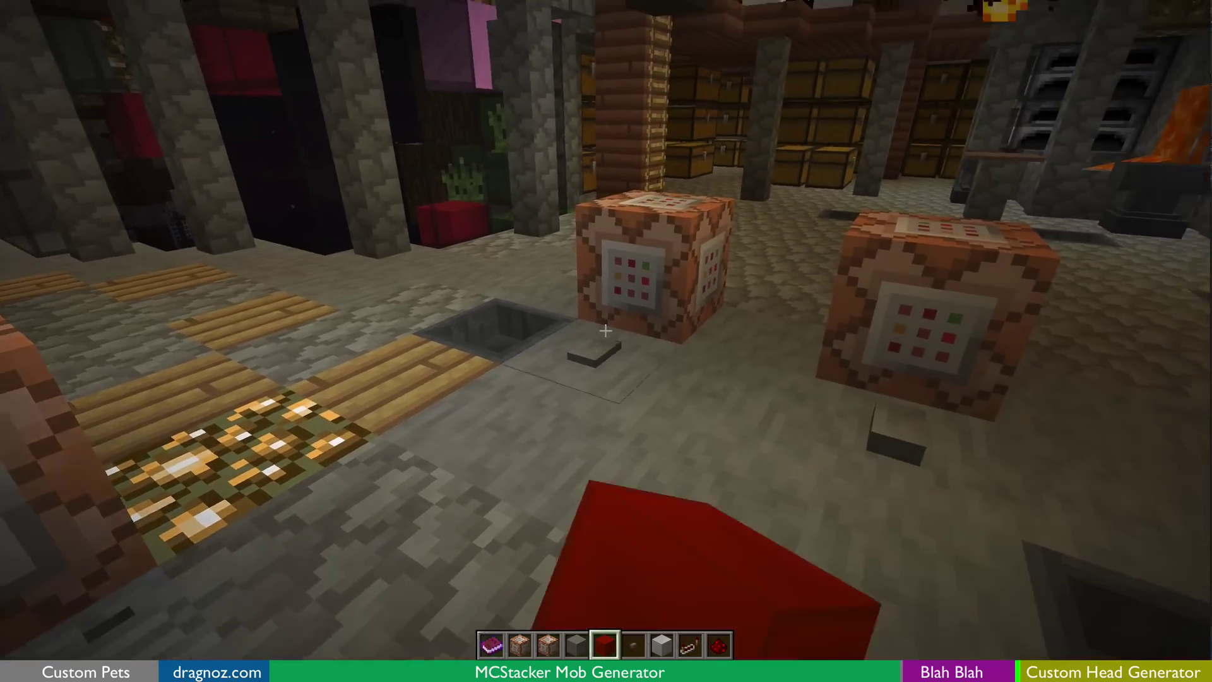
key("space")
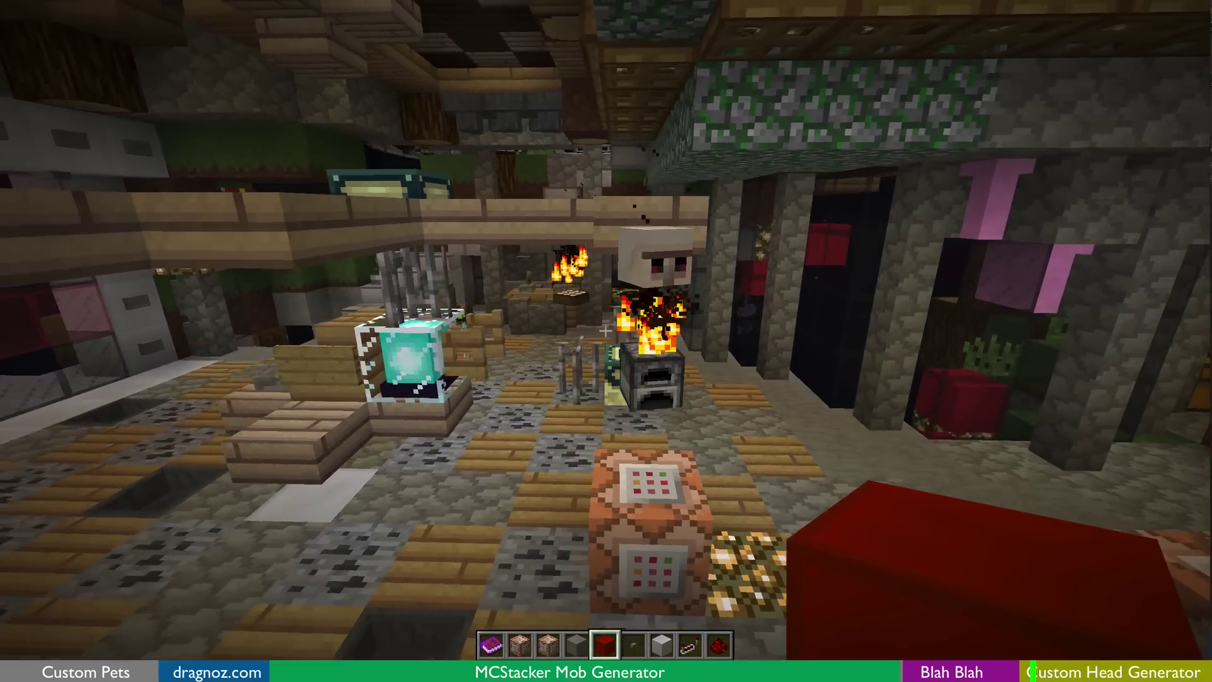
Switch to Chrome and open Custom Head Block Generator 14w18b from the Minecraft generators on dragnoz.com.
key("t")
mouse_move(0, 0)
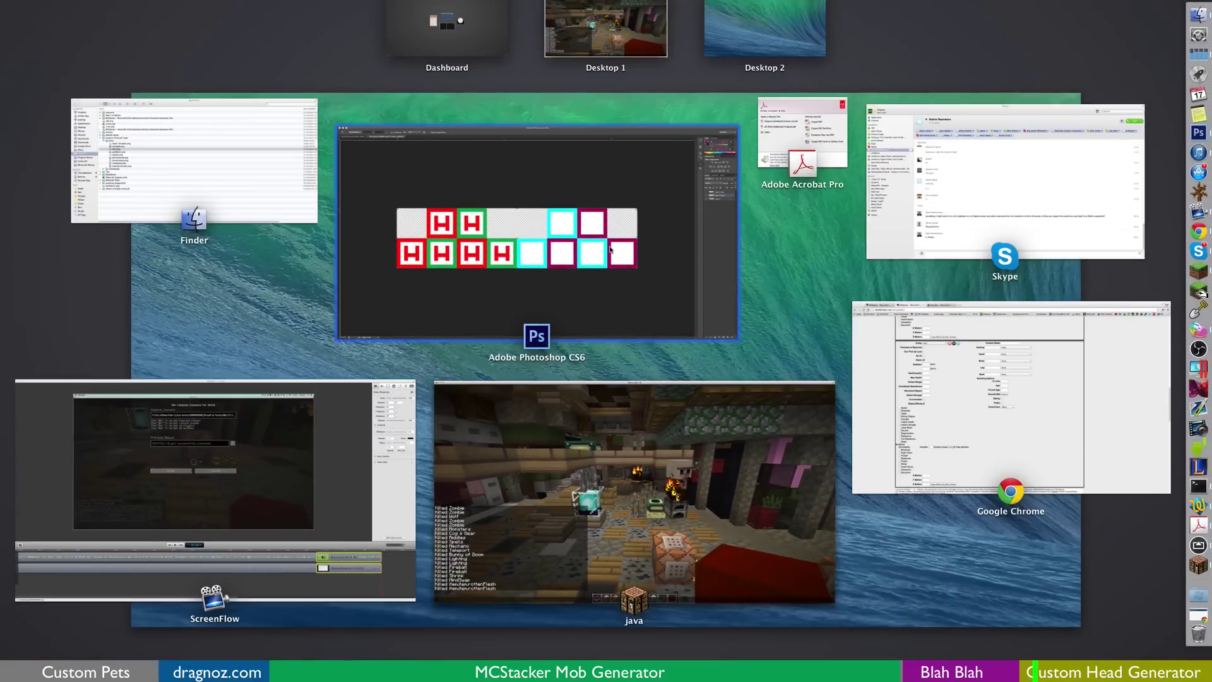
left_click(659, 277)
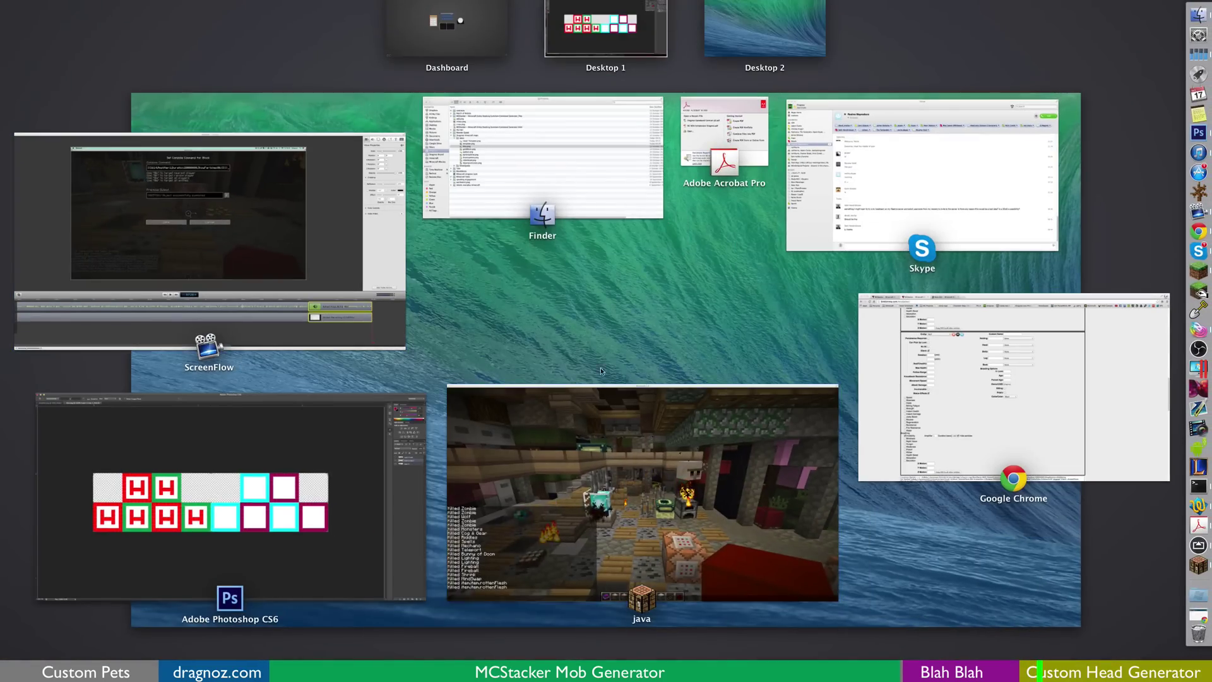
left_click(904, 390)
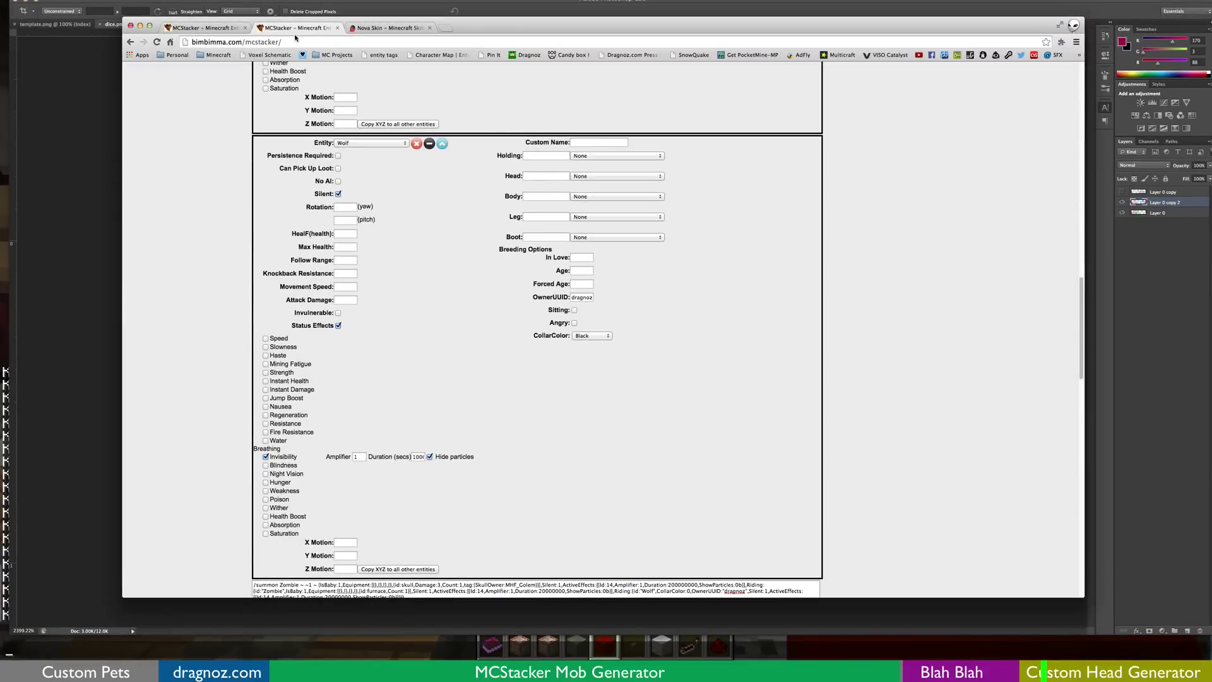
left_click_drag(137, 41, 142, 56)
mouse_move(465, 226)
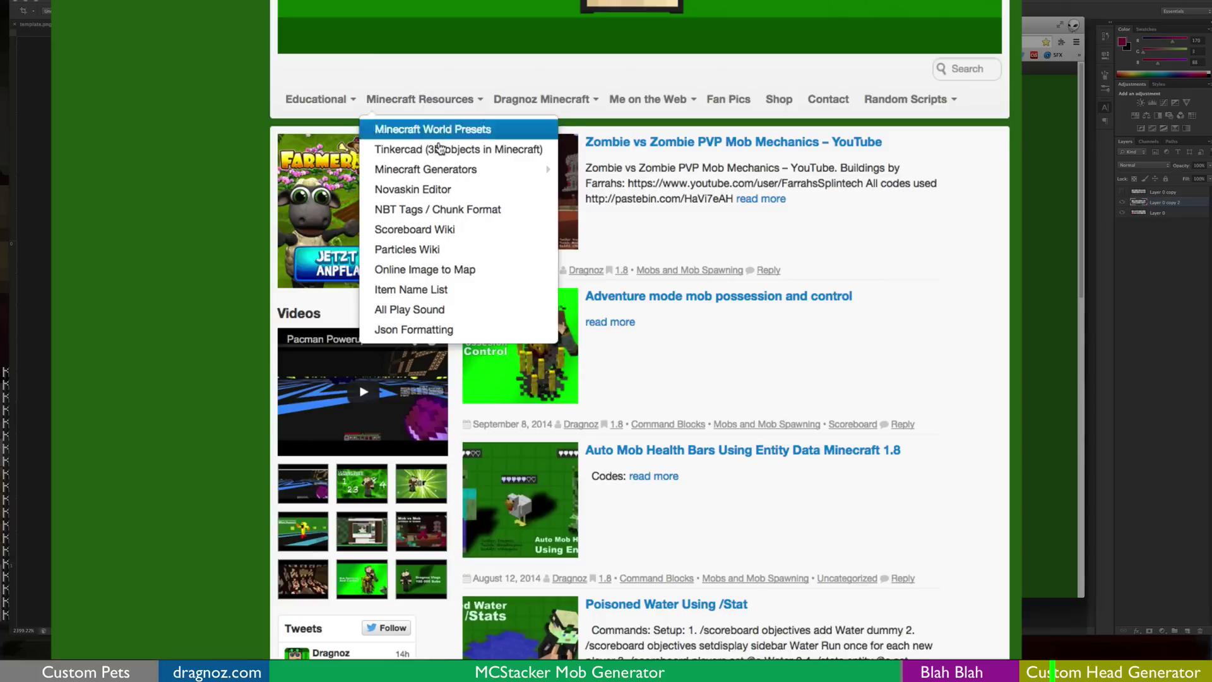
mouse_move(483, 263)
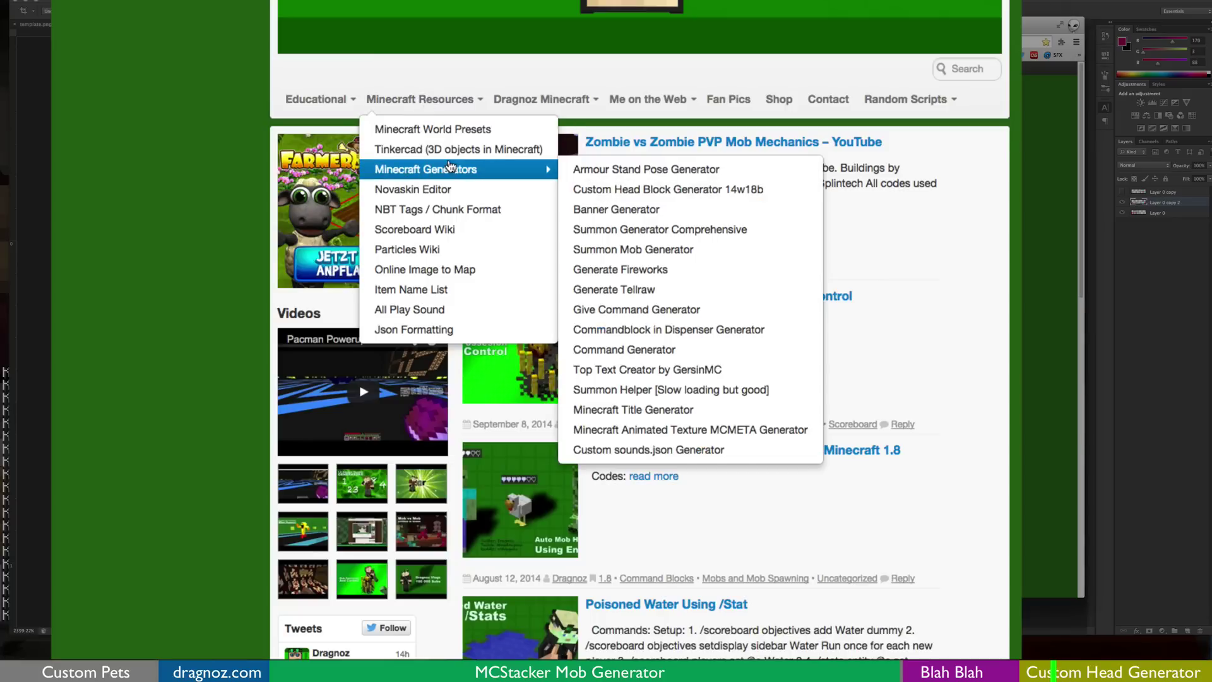
left_click(651, 191)
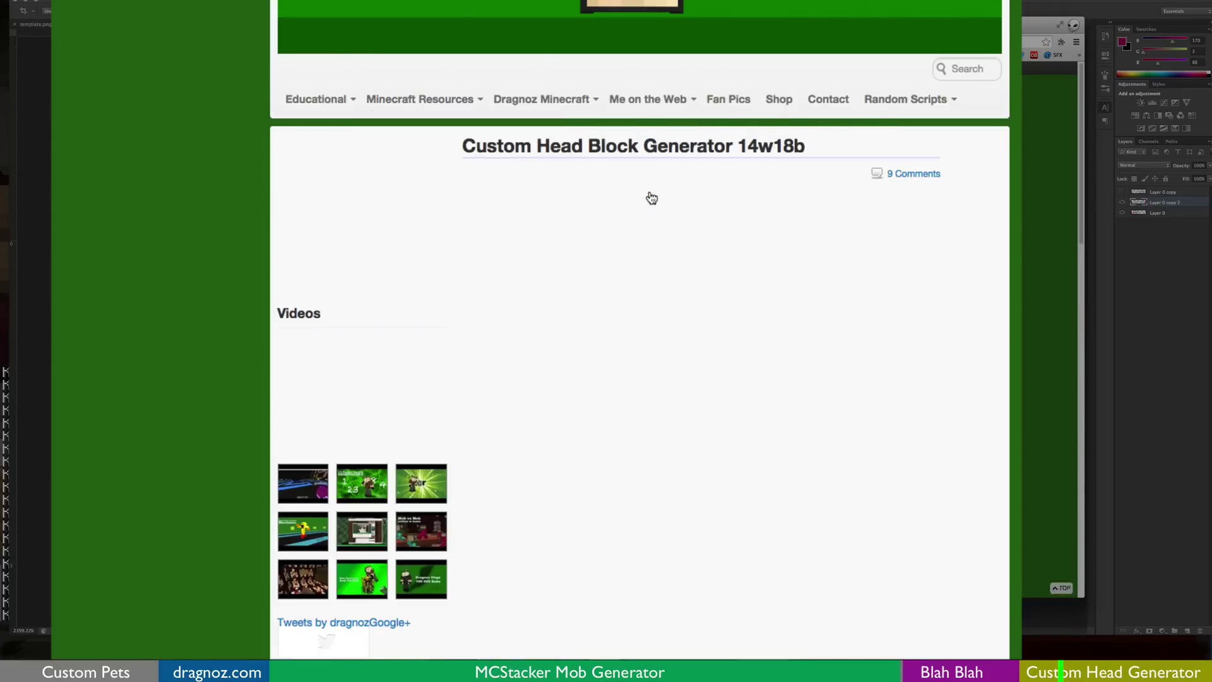
scroll(631, 303, "down", 3)
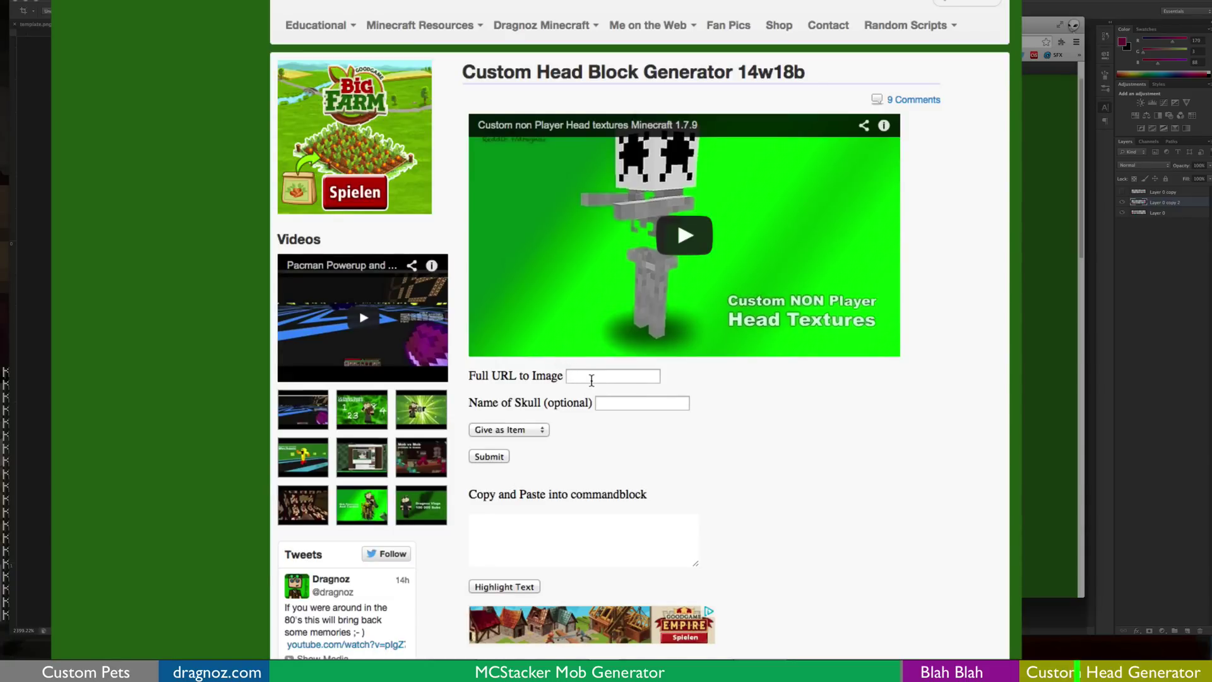
left_click(592, 377)
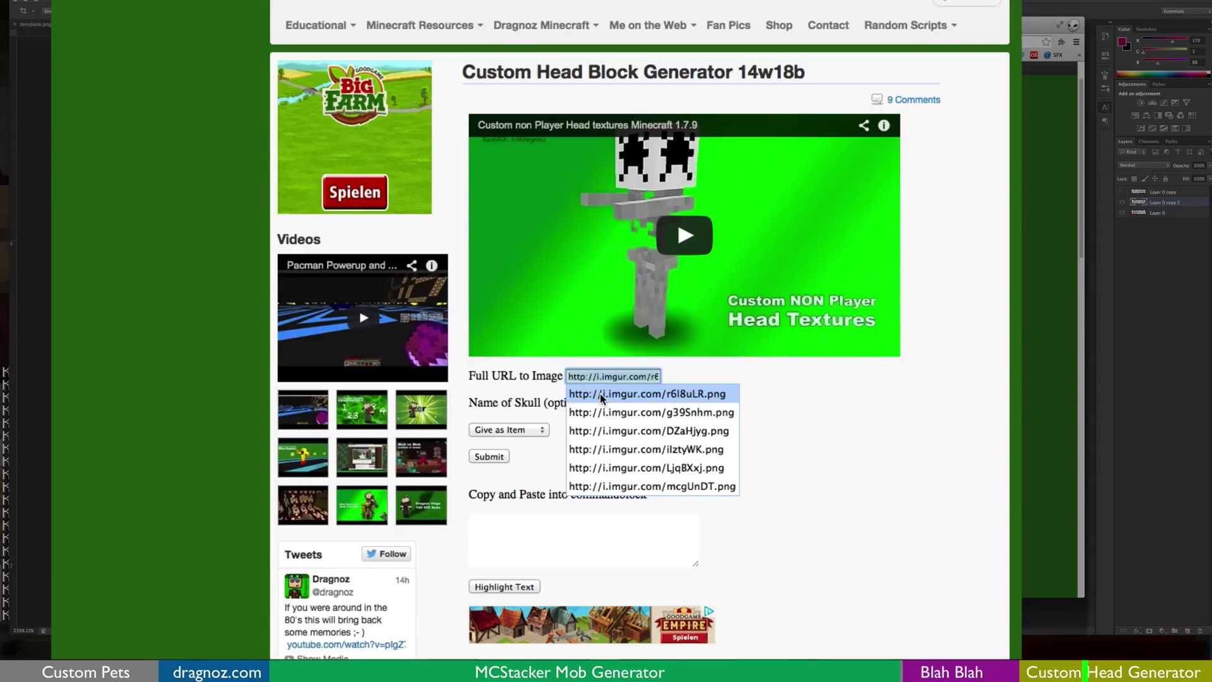
left_click(660, 396)
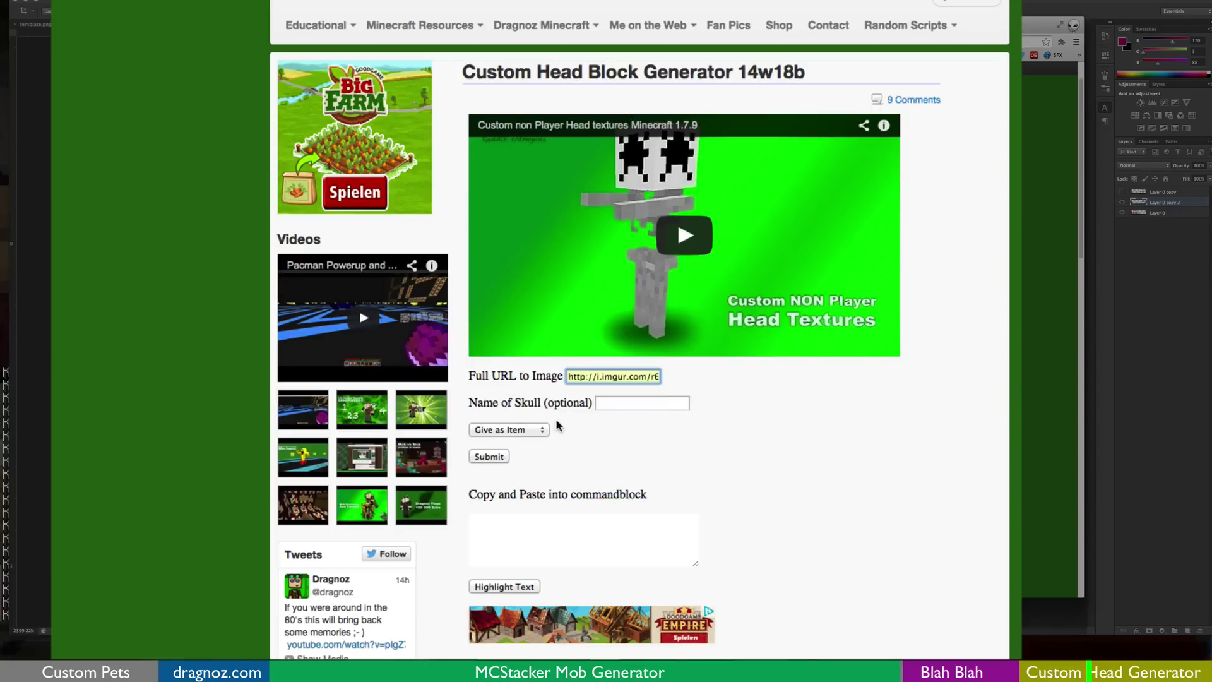
Generate the Give as Item head command from the entered image URL and select its full text.
left_click(493, 458)
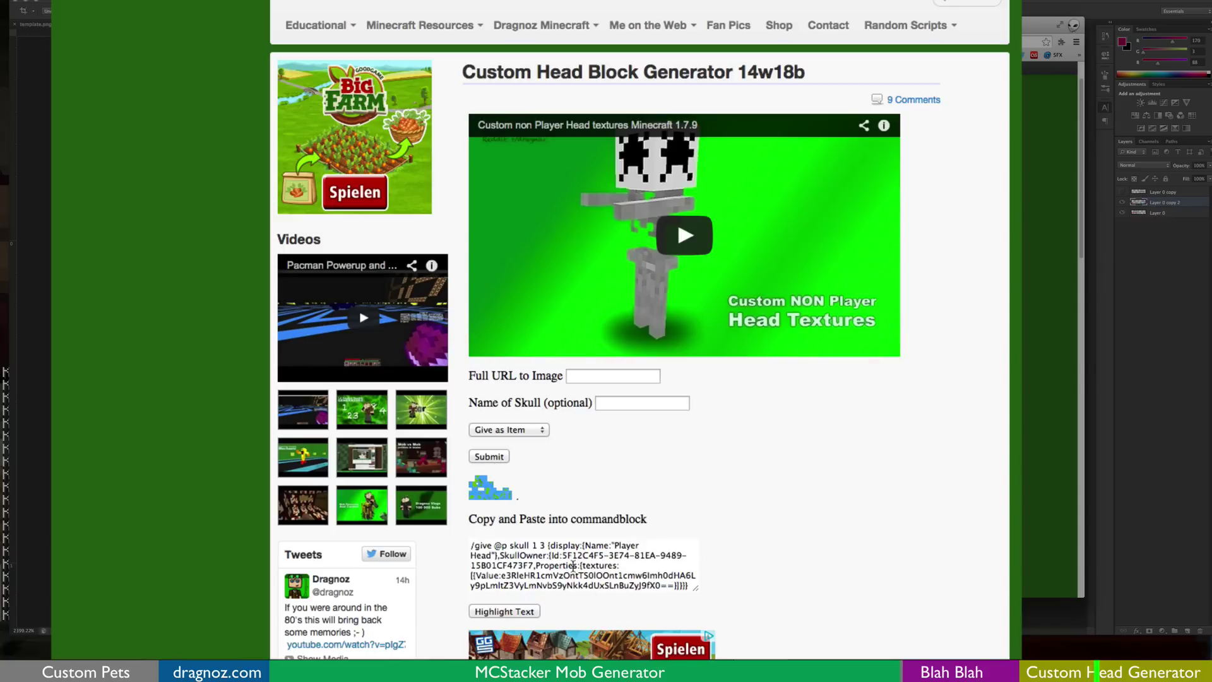
left_click_drag(476, 547, 686, 604)
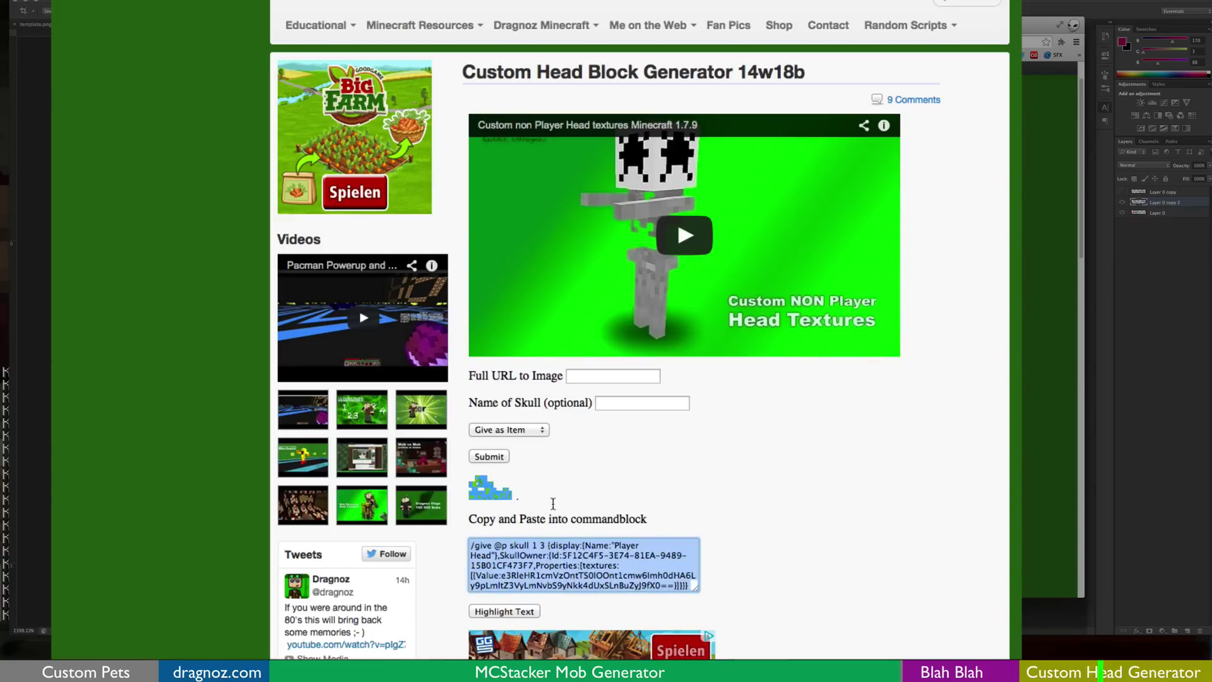
left_click(510, 436)
left_click(515, 417)
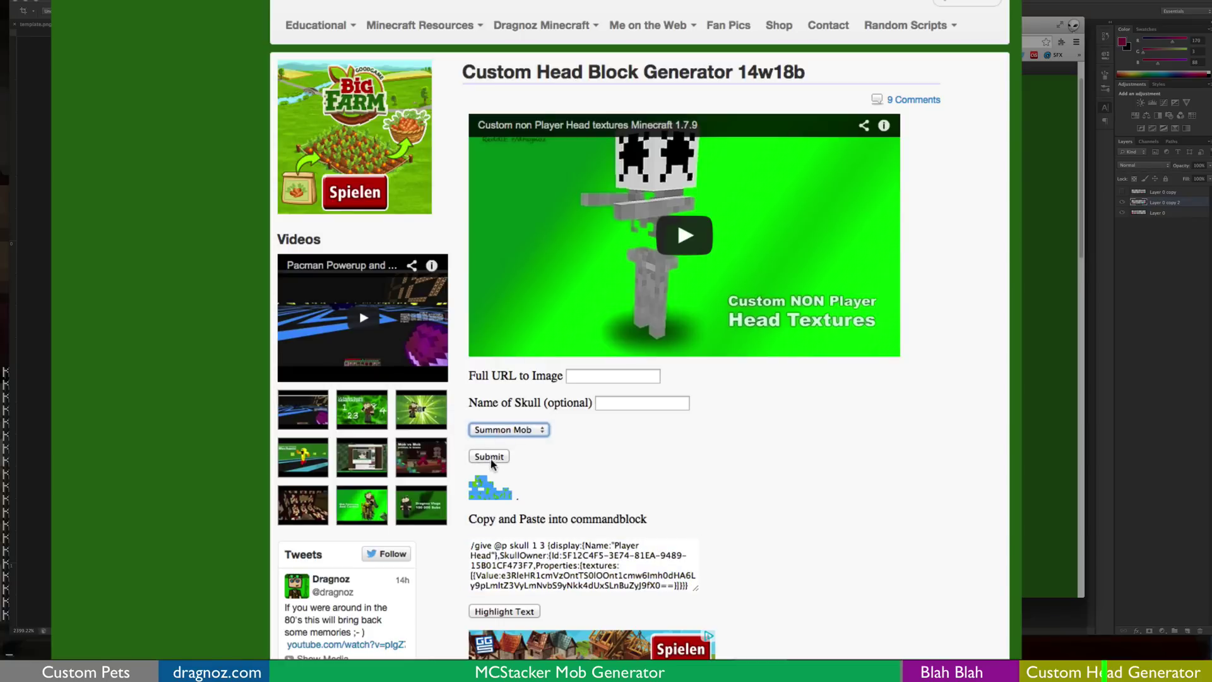
left_click(491, 456)
left_click(570, 381)
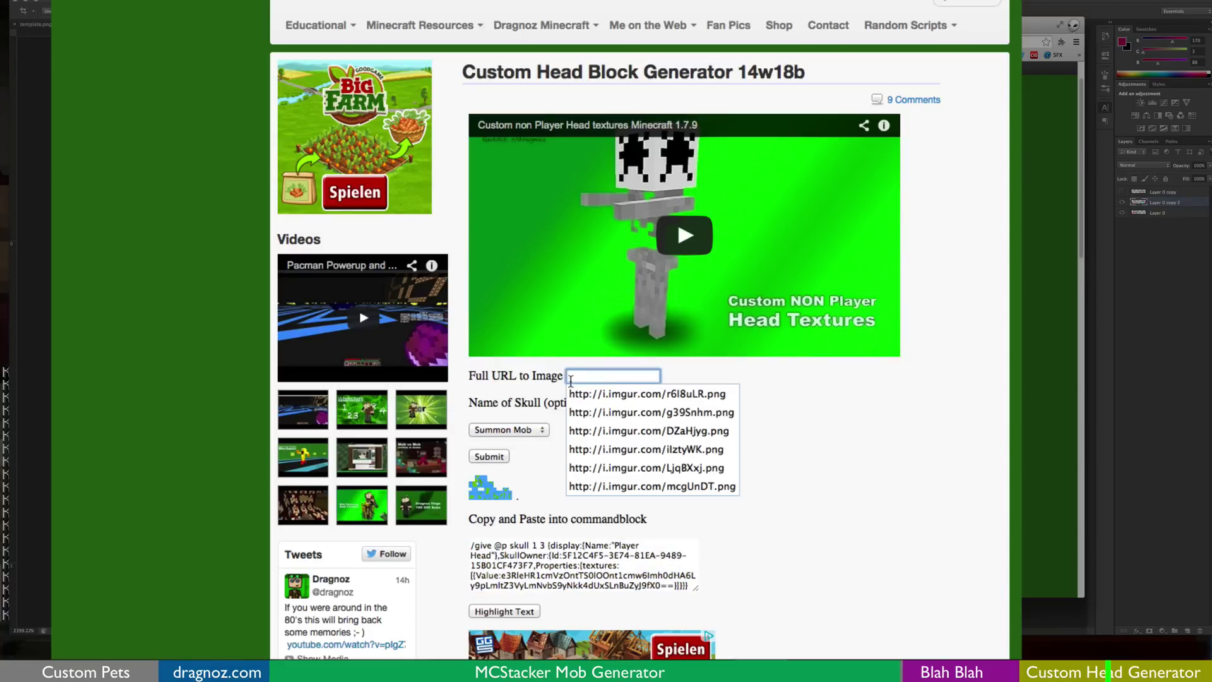
left_click(580, 417)
left_click(486, 458)
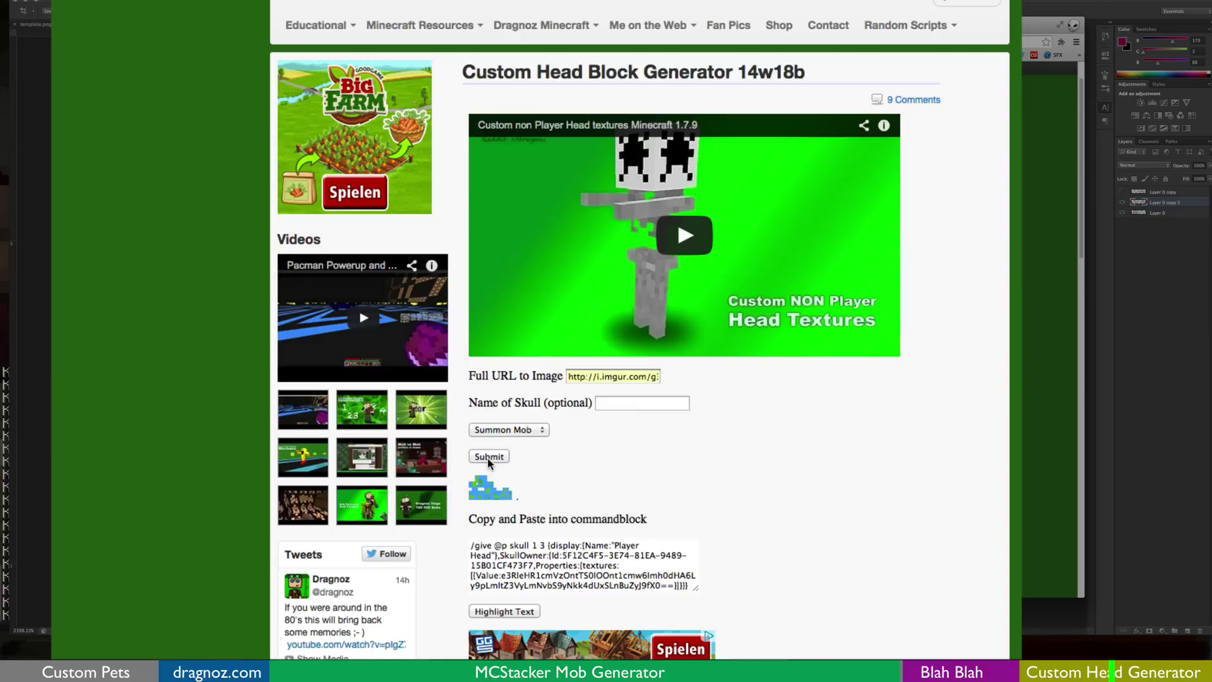
left_click(685, 576)
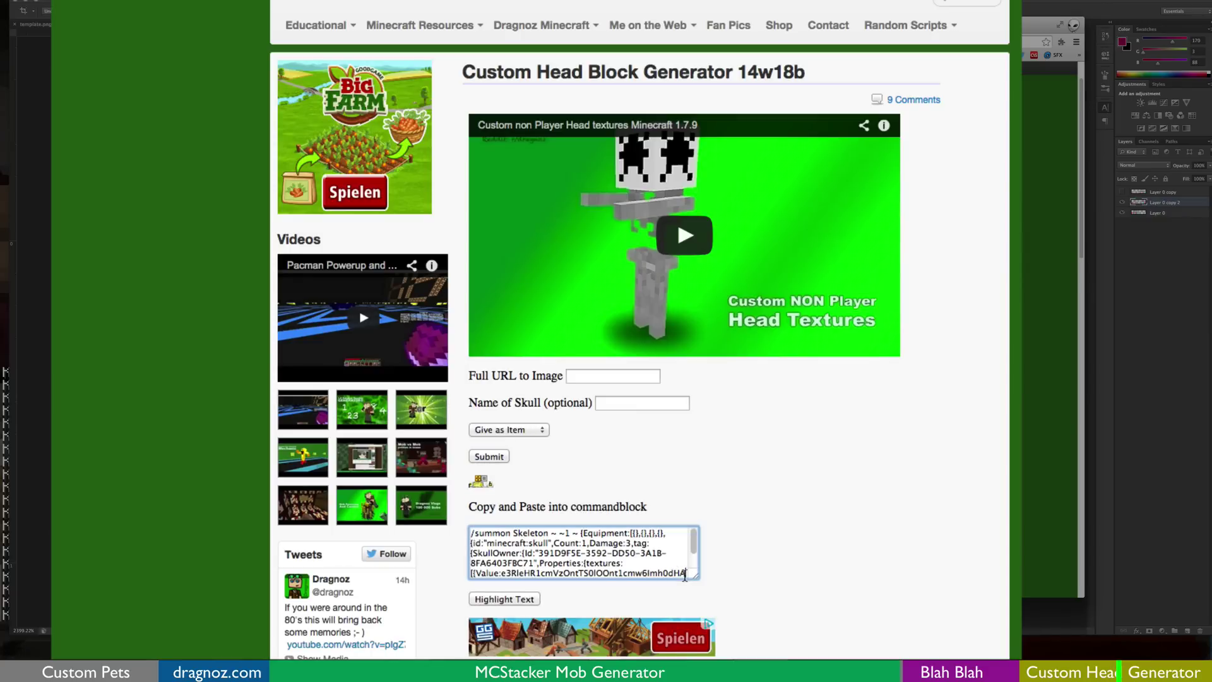
left_click(530, 593)
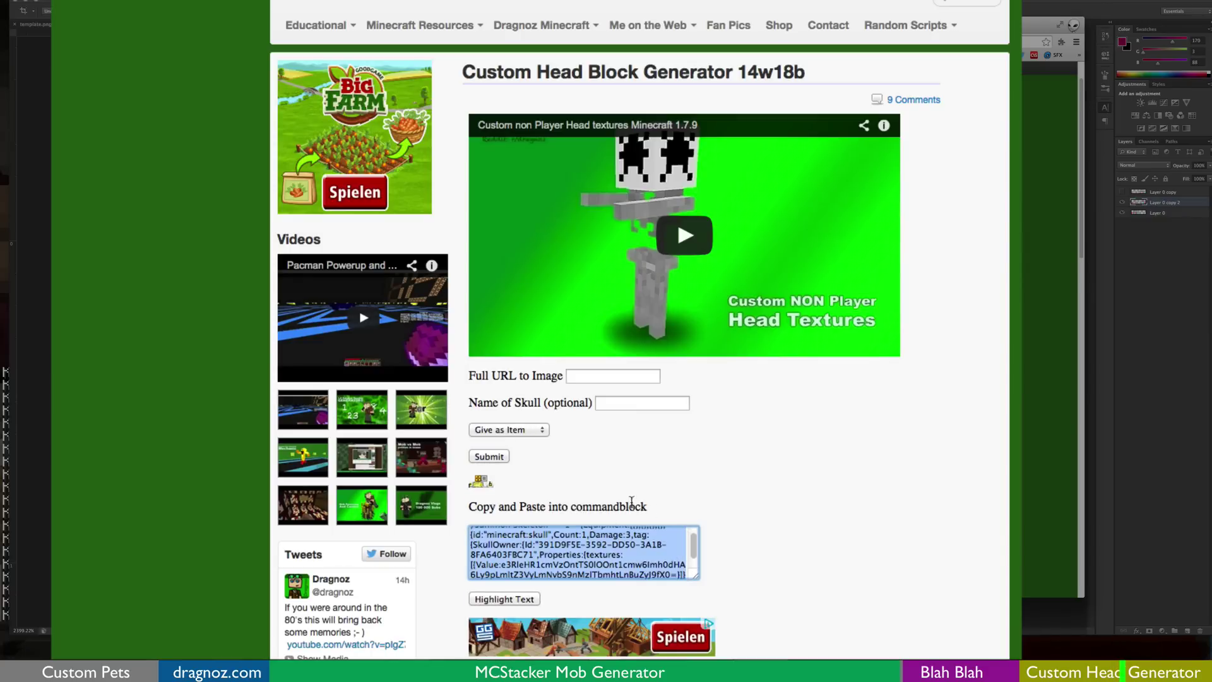
key("ctrl+Up")
left_click(278, 555)
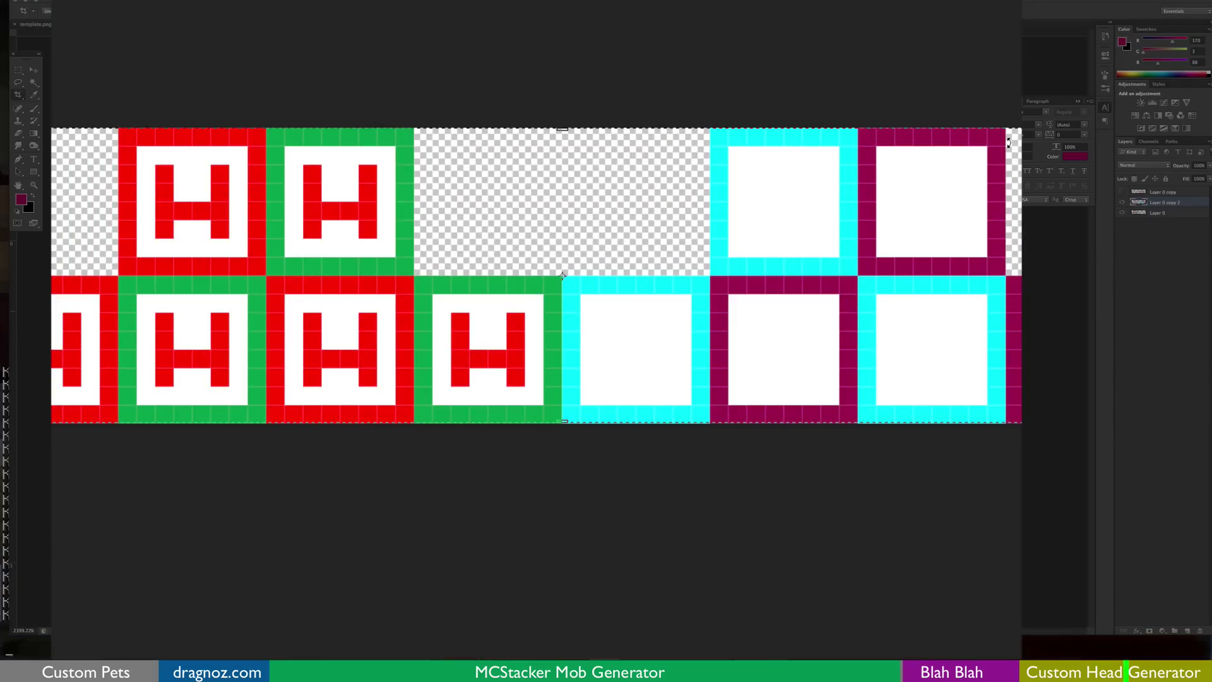
key("ctrl+Up")
left_click(1086, 392)
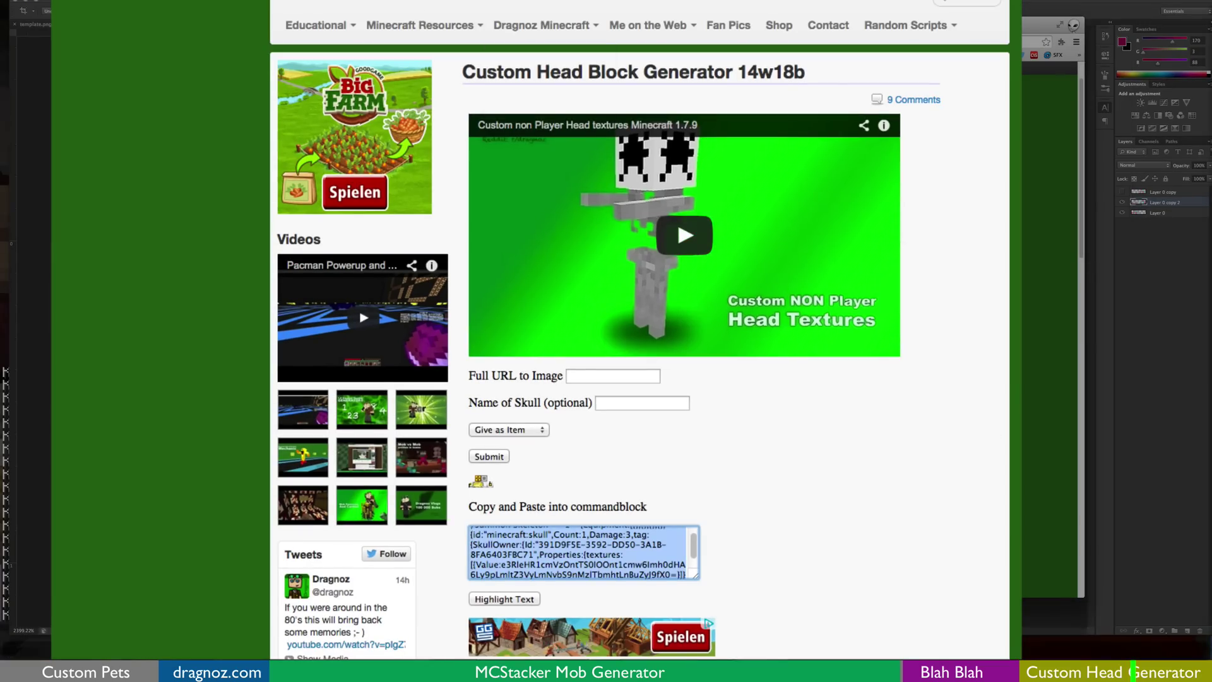
Switch to Minecraft and replace the command in the block beside the glowstone with the copied Skeleton summon command.
key("ctrl+Up")
left_click(636, 464)
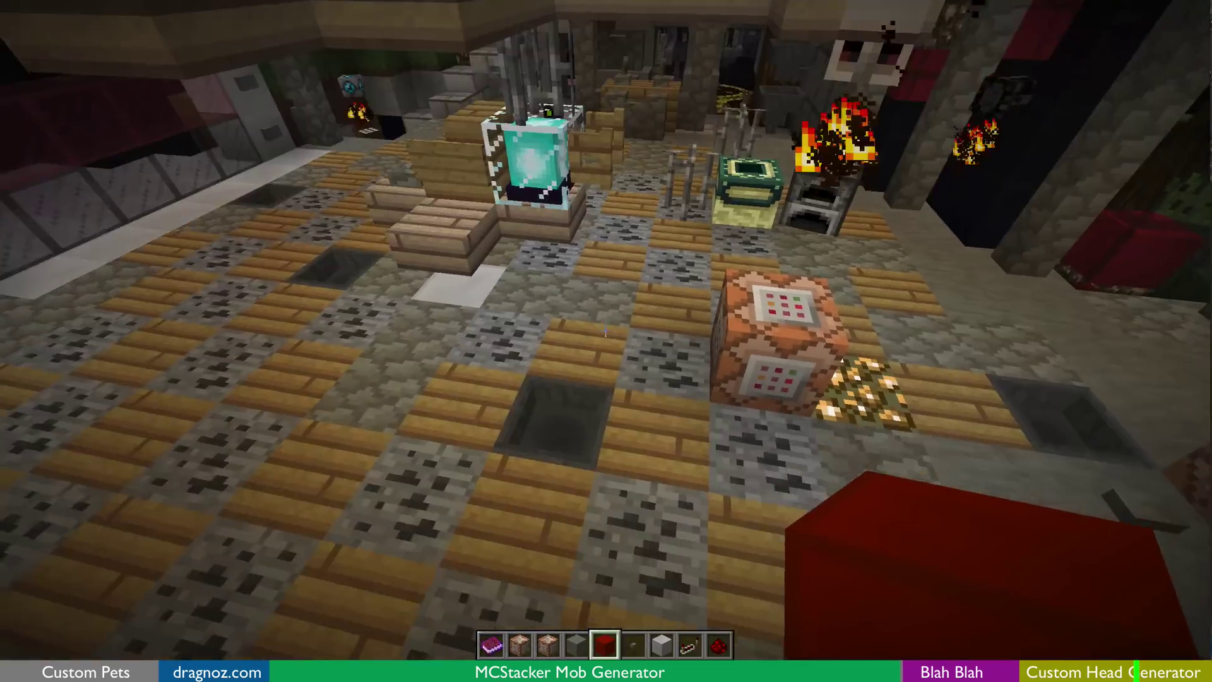
key("w")
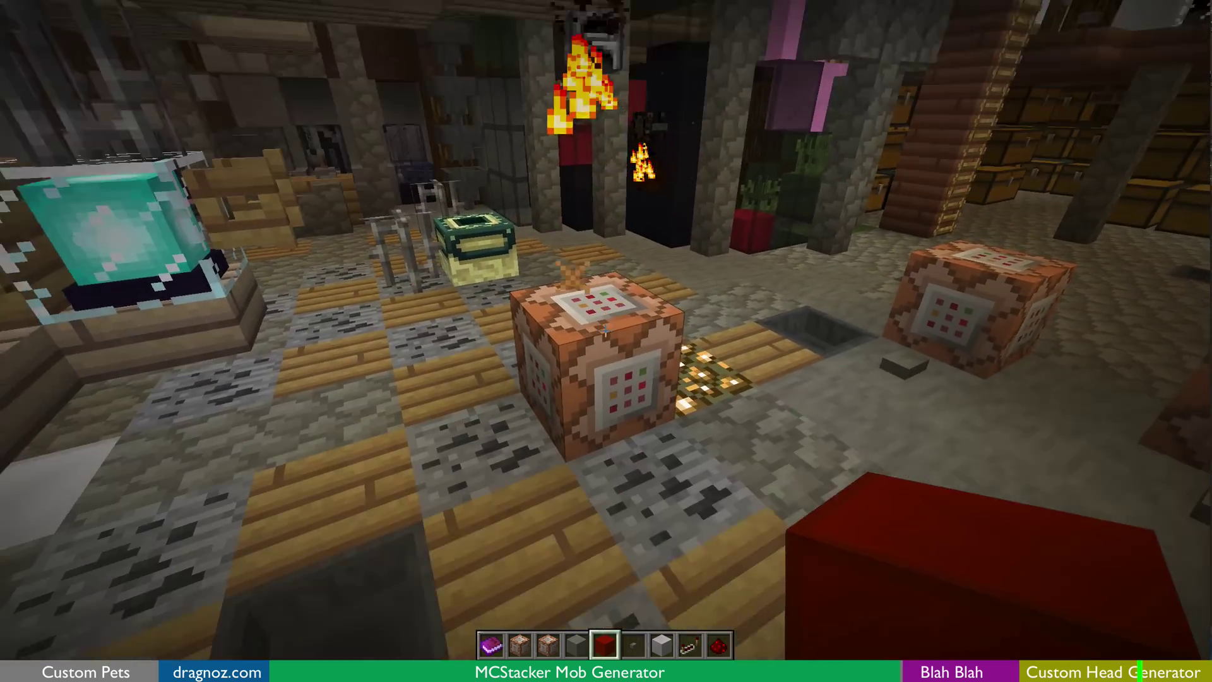
right_click(606, 331)
key("ctrl+a")
key("ctrl+v")
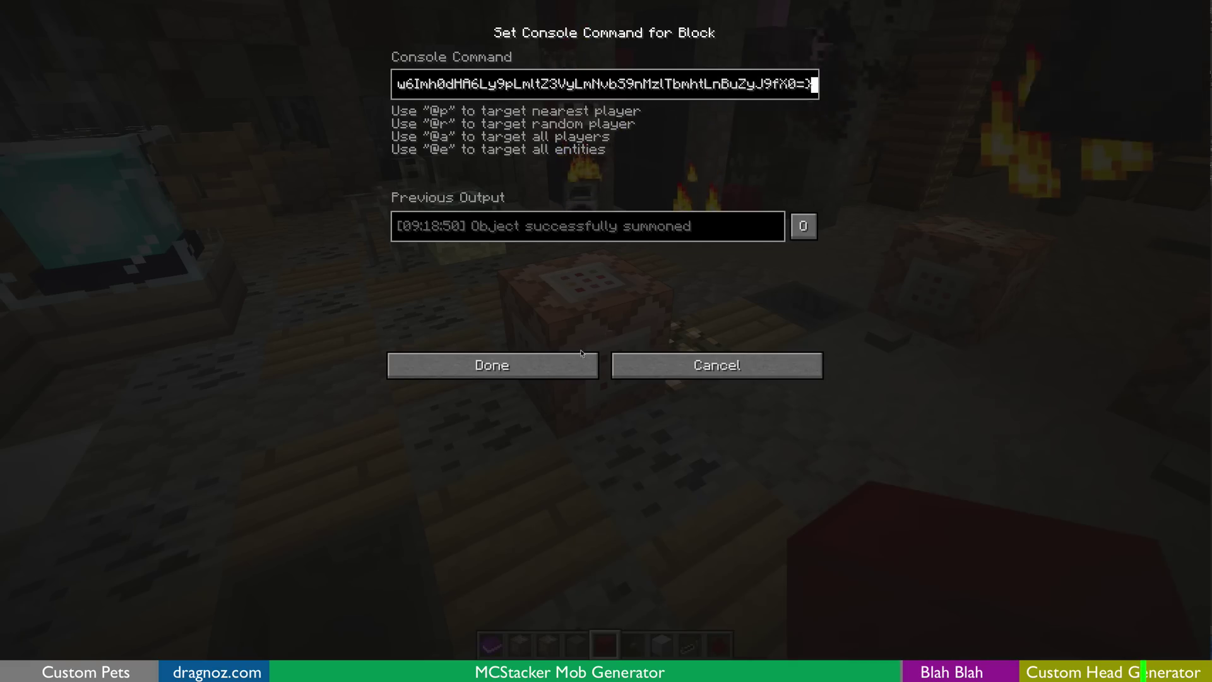
left_click(573, 361)
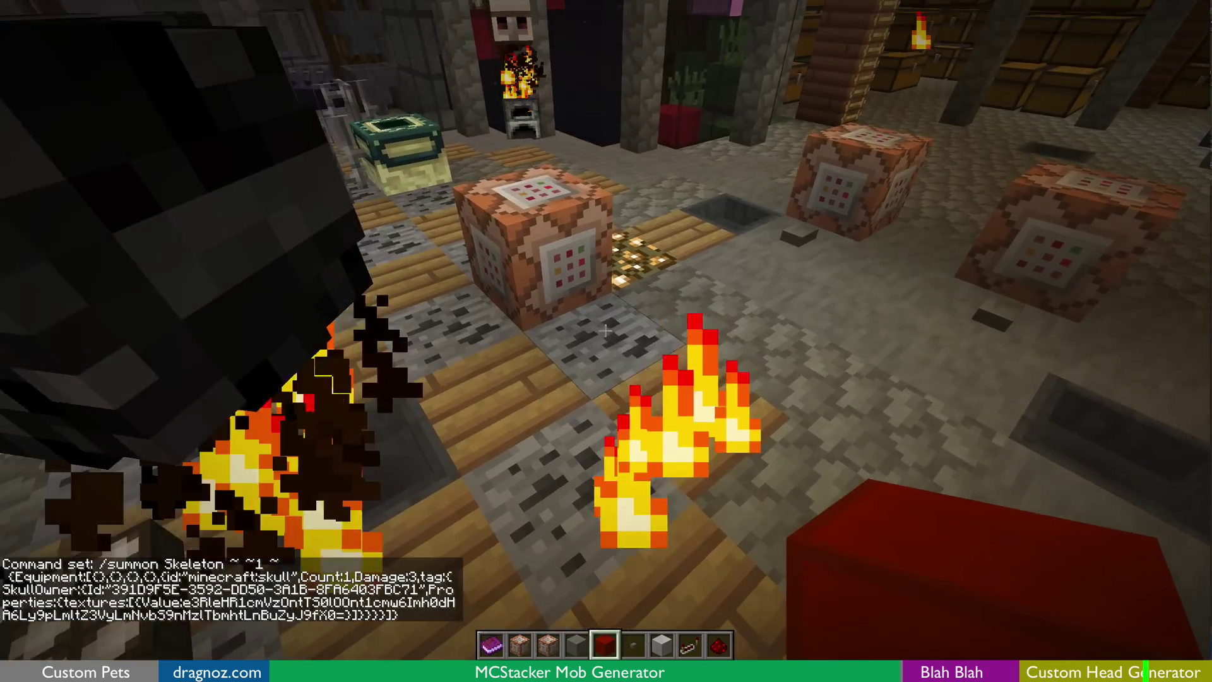
Trigger the edited command block with a redstone block placed on the floor beside it, and break the redstone block.
right_click(605, 330)
left_click(606, 330)
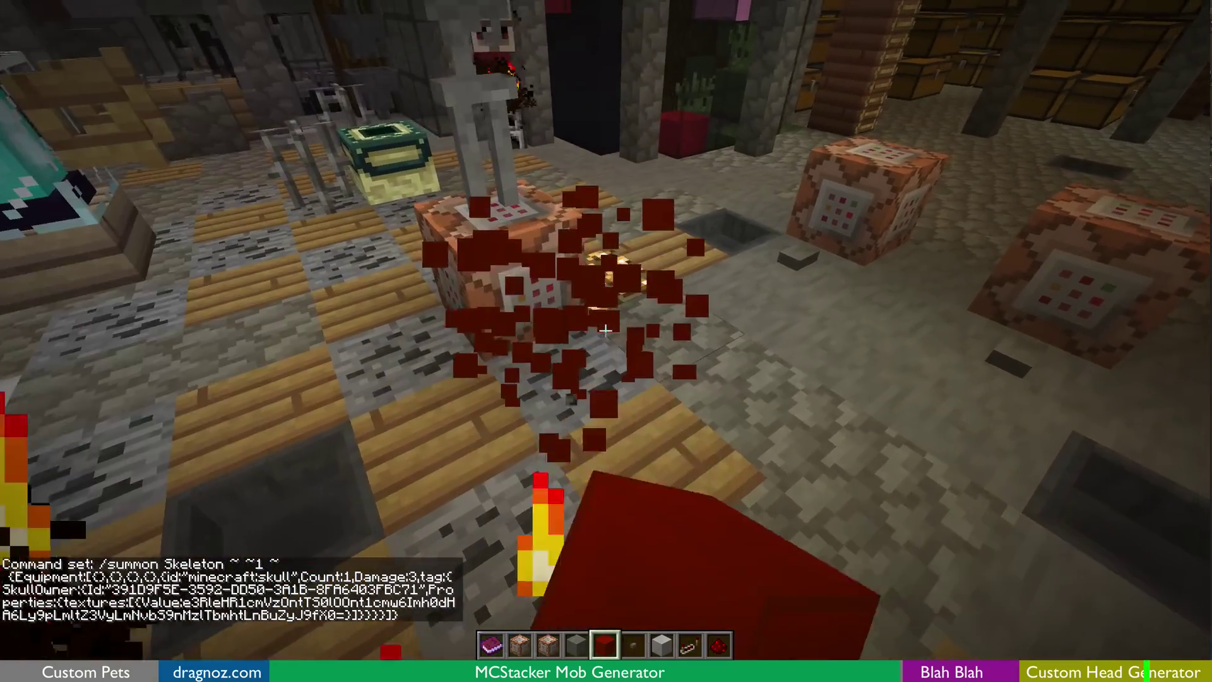
key("s")
left_click(605, 330)
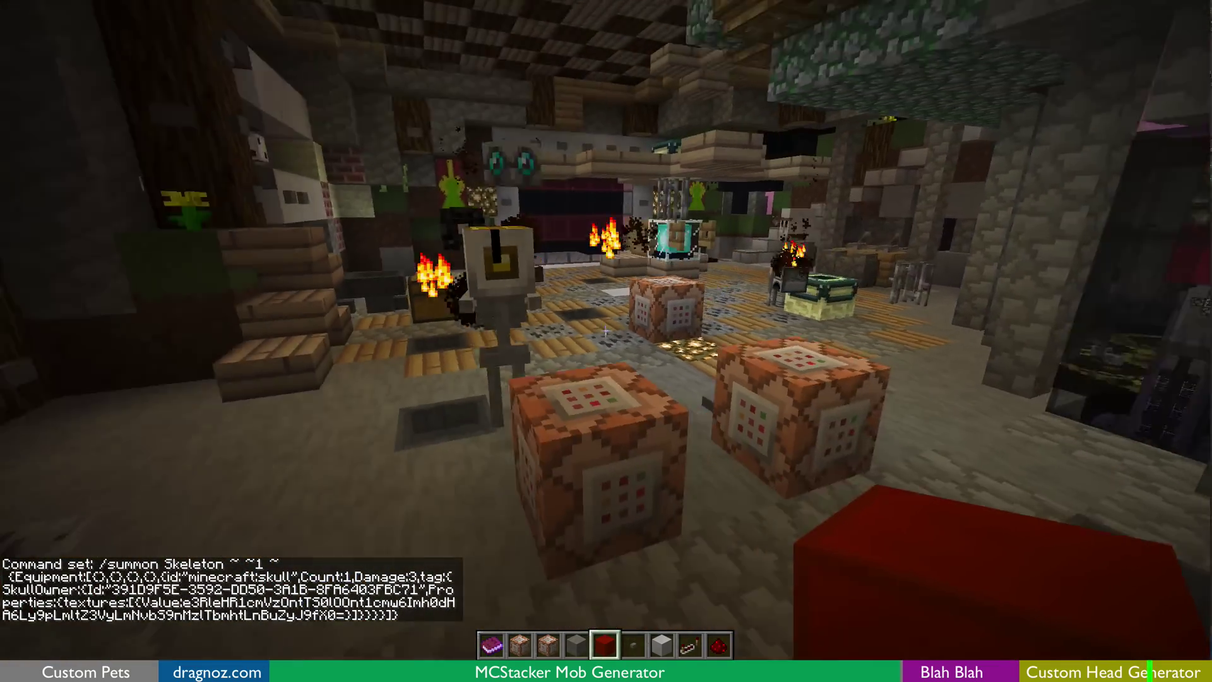
Move around the room to examine the summoned skeleton's custom head and the flying pets.
key("s")
key("w")
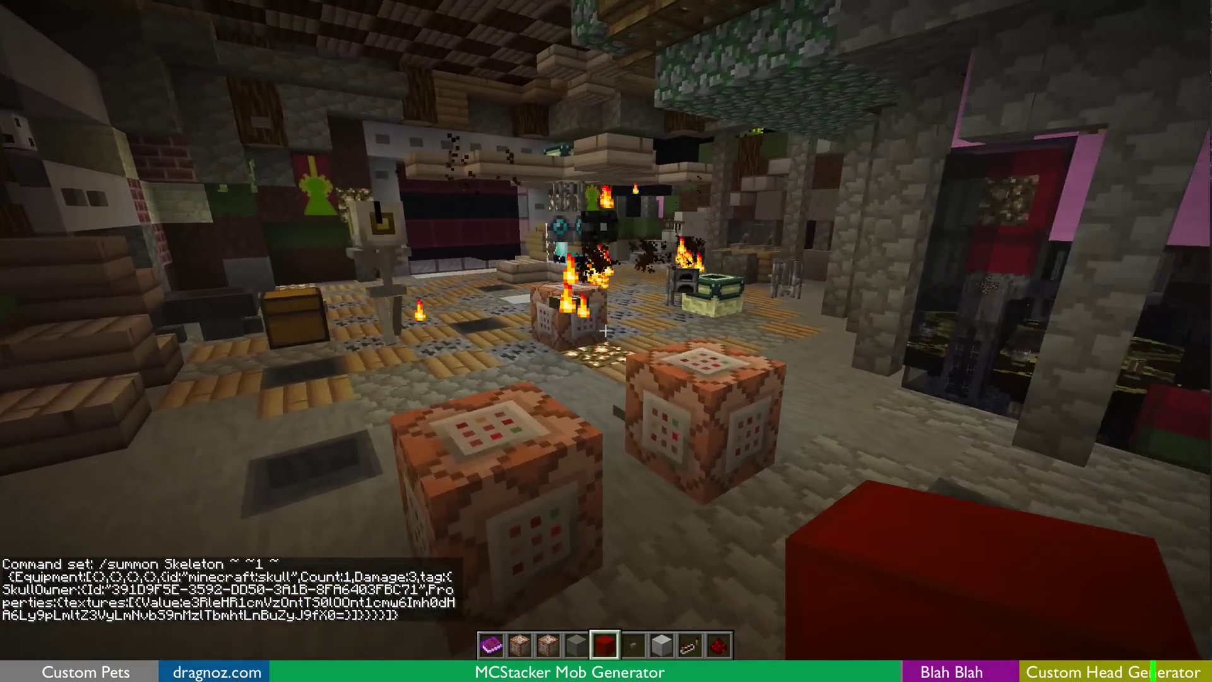
key("w")
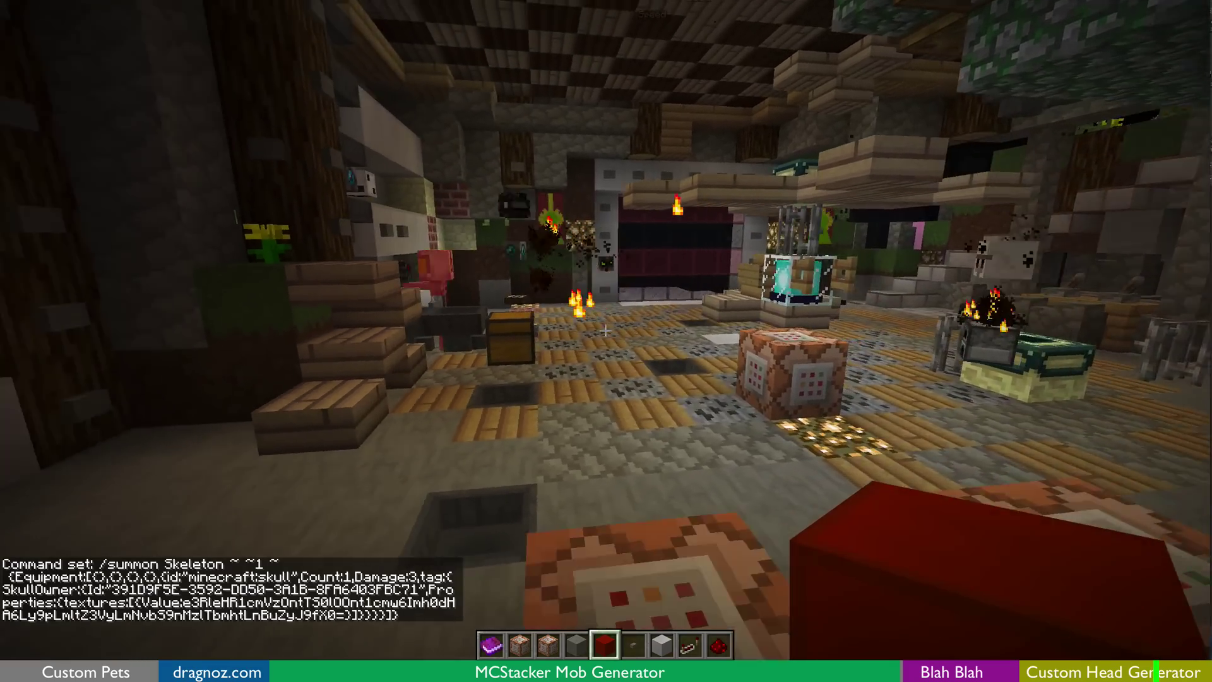
key("w")
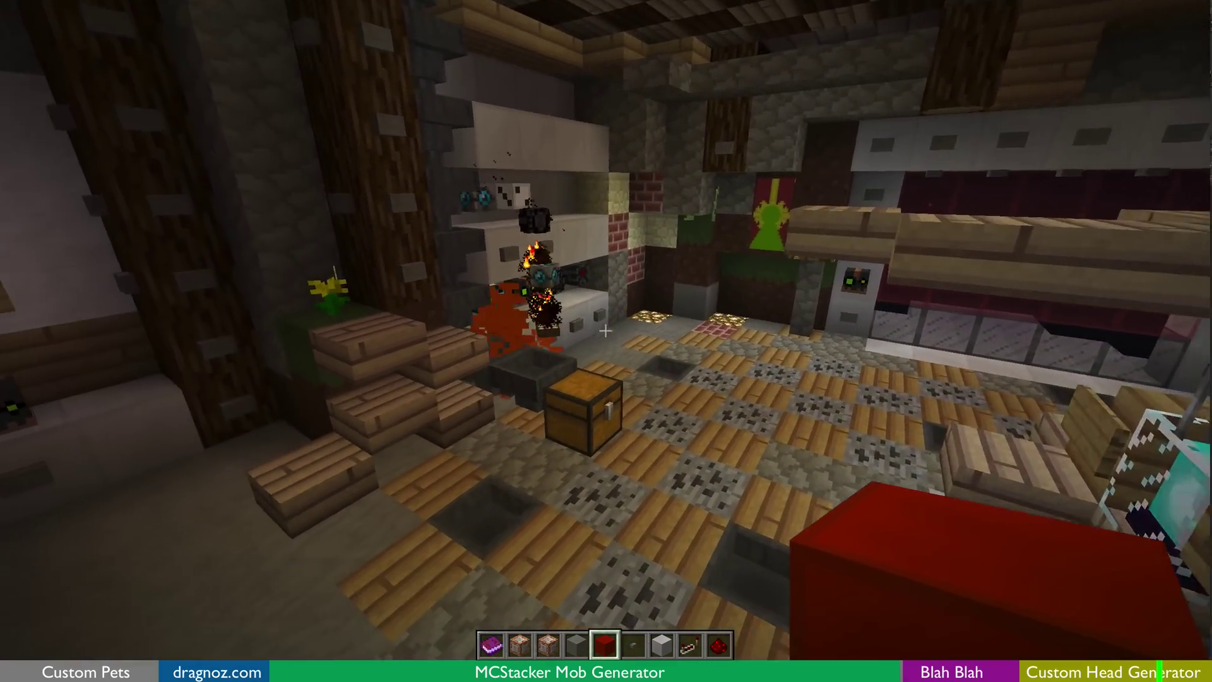
key("d")
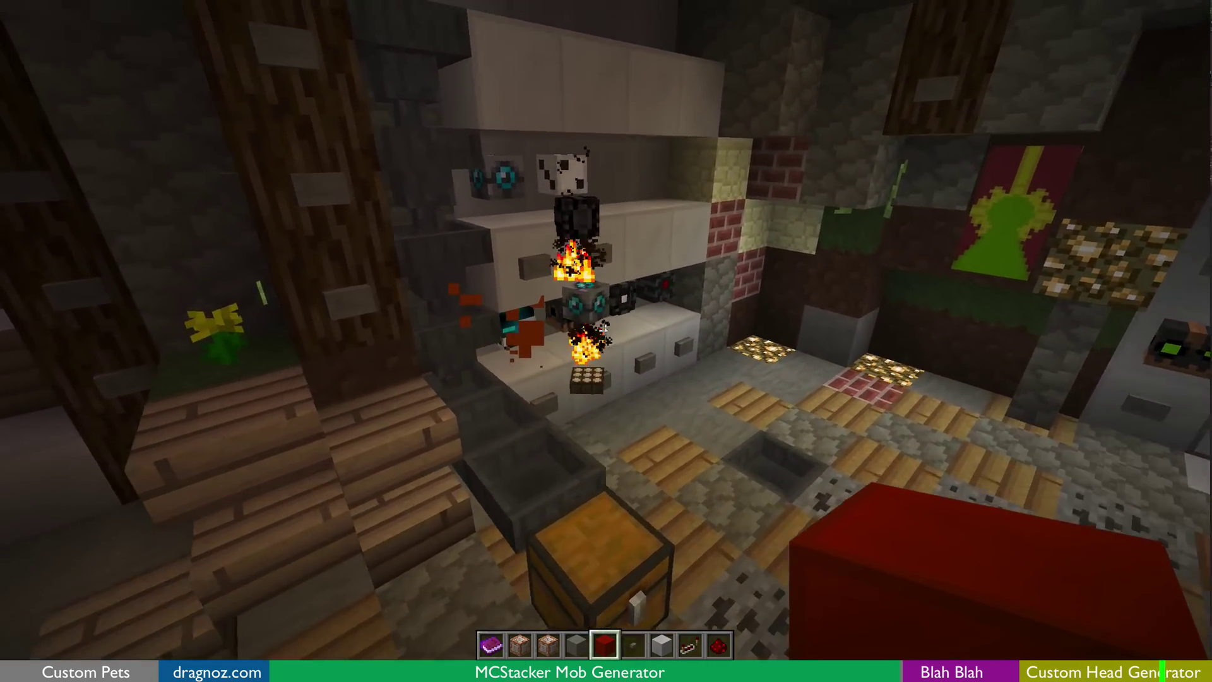
key("s")
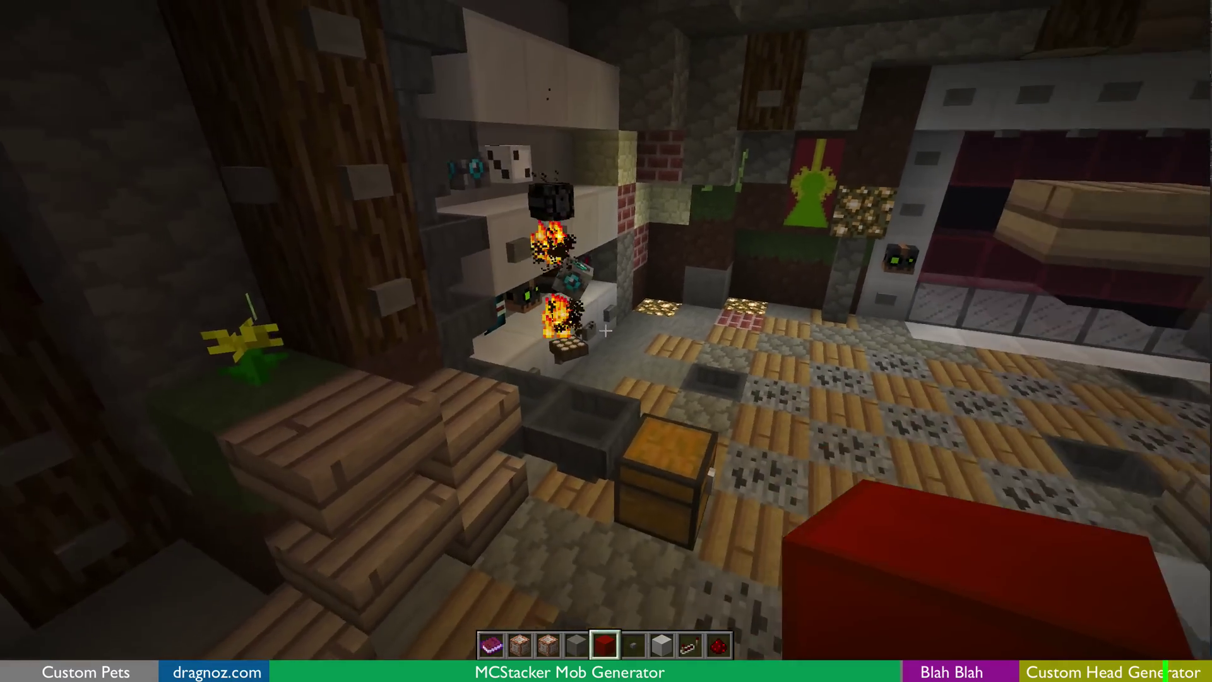
key("s")
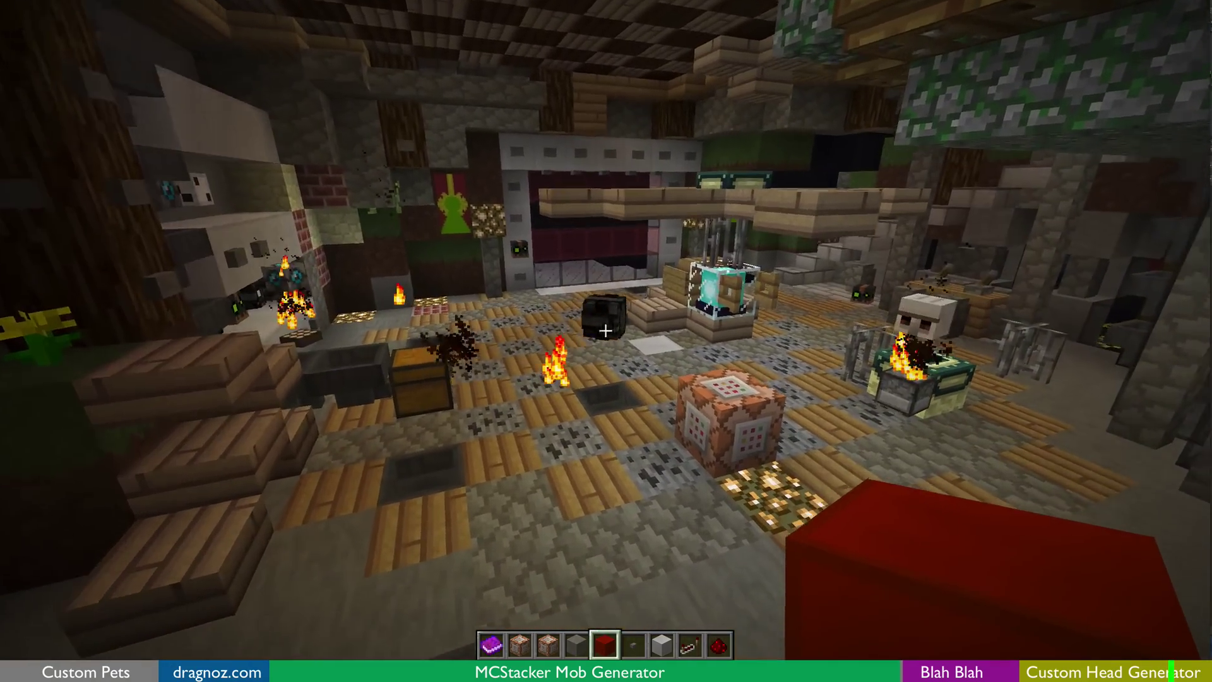
key("a")
key("s")
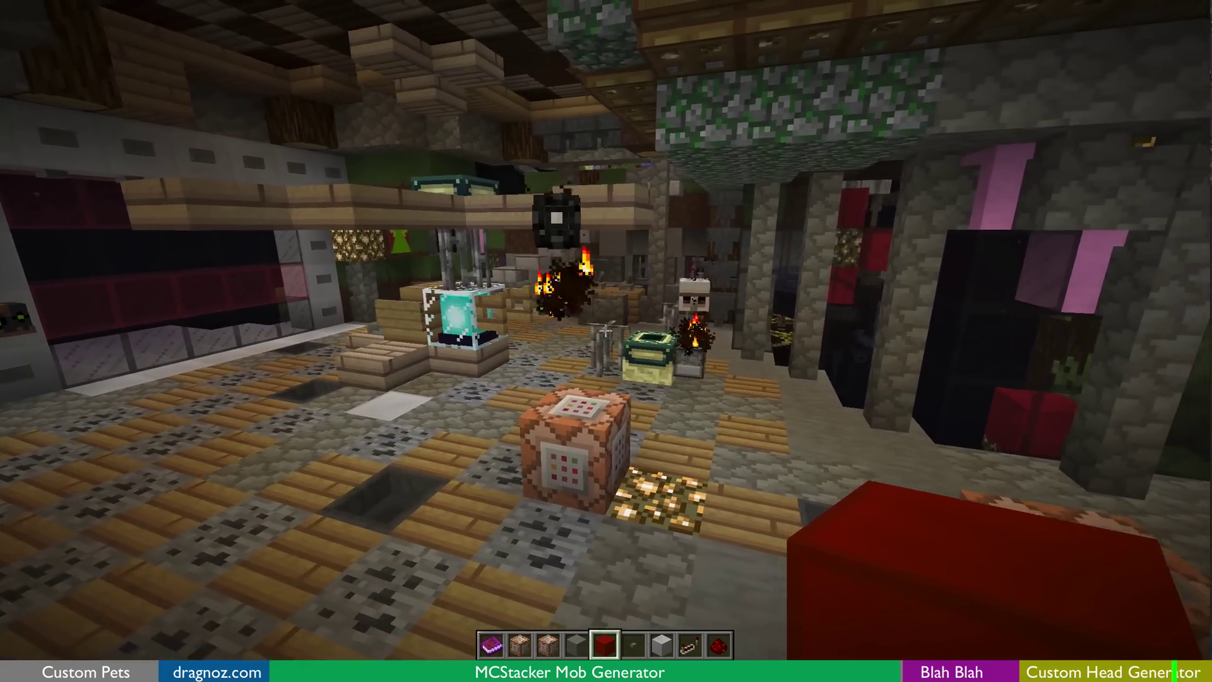
Switch to Chrome and view the Minecraft generators listed among dragnoz.com's Minecraft resources.
key("t")
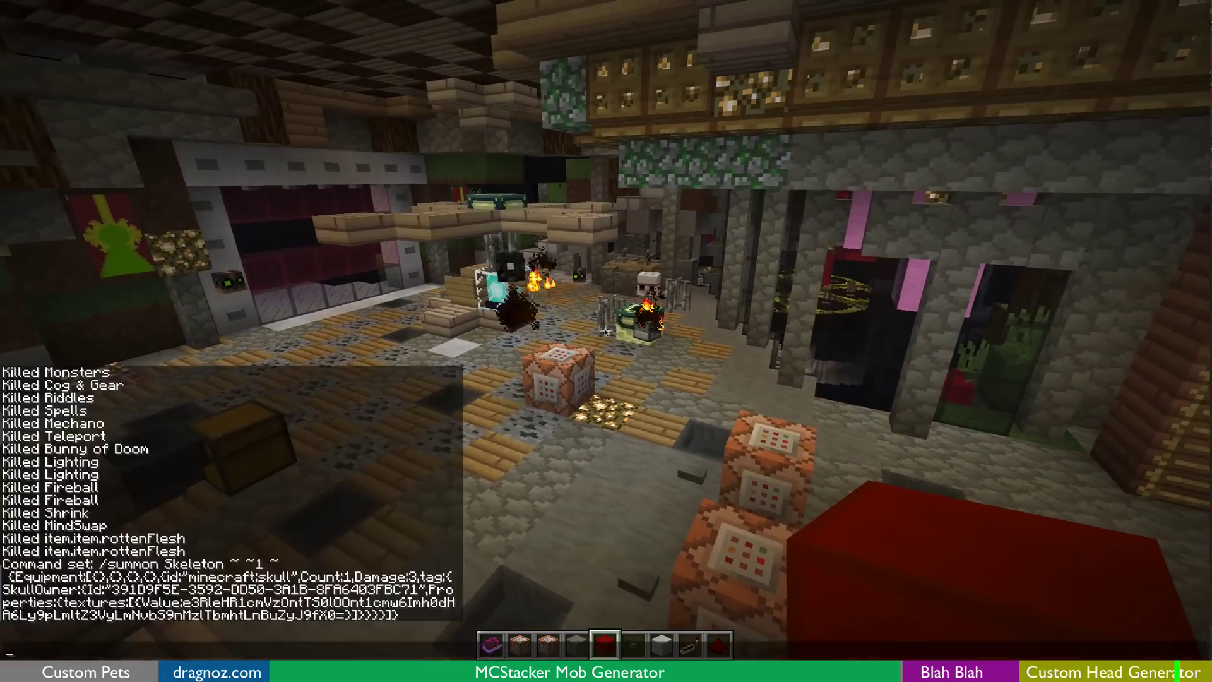
key("ctrl+Up")
left_click(966, 473)
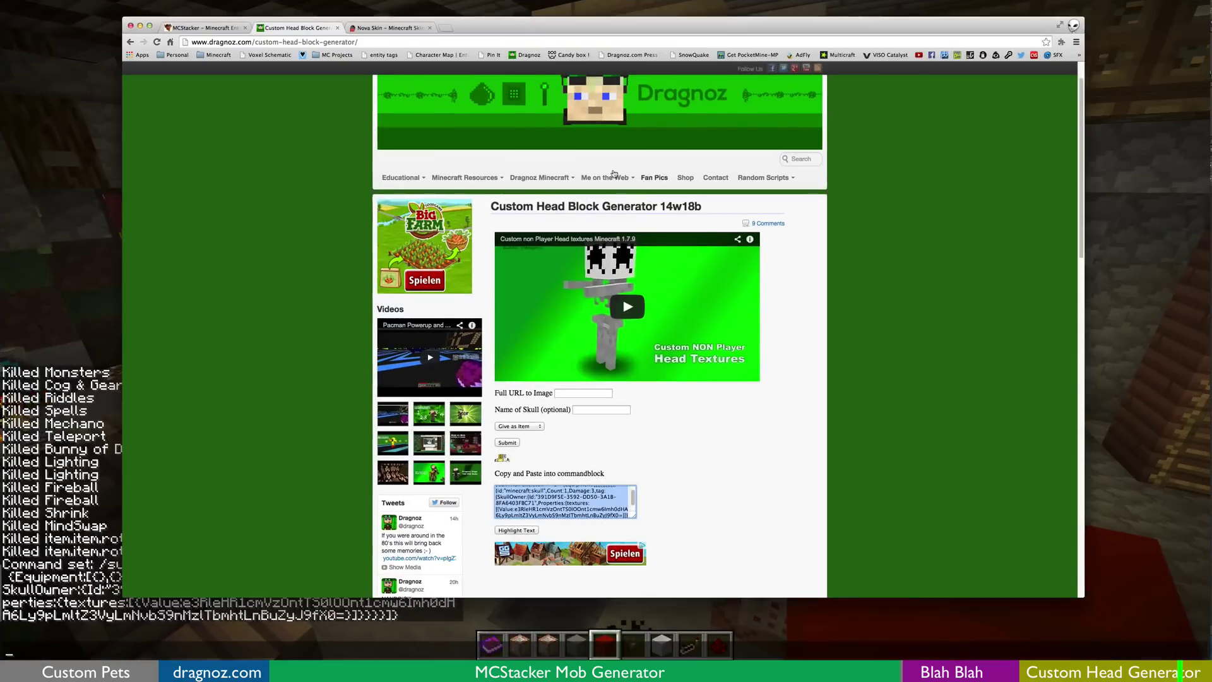
mouse_move(481, 187)
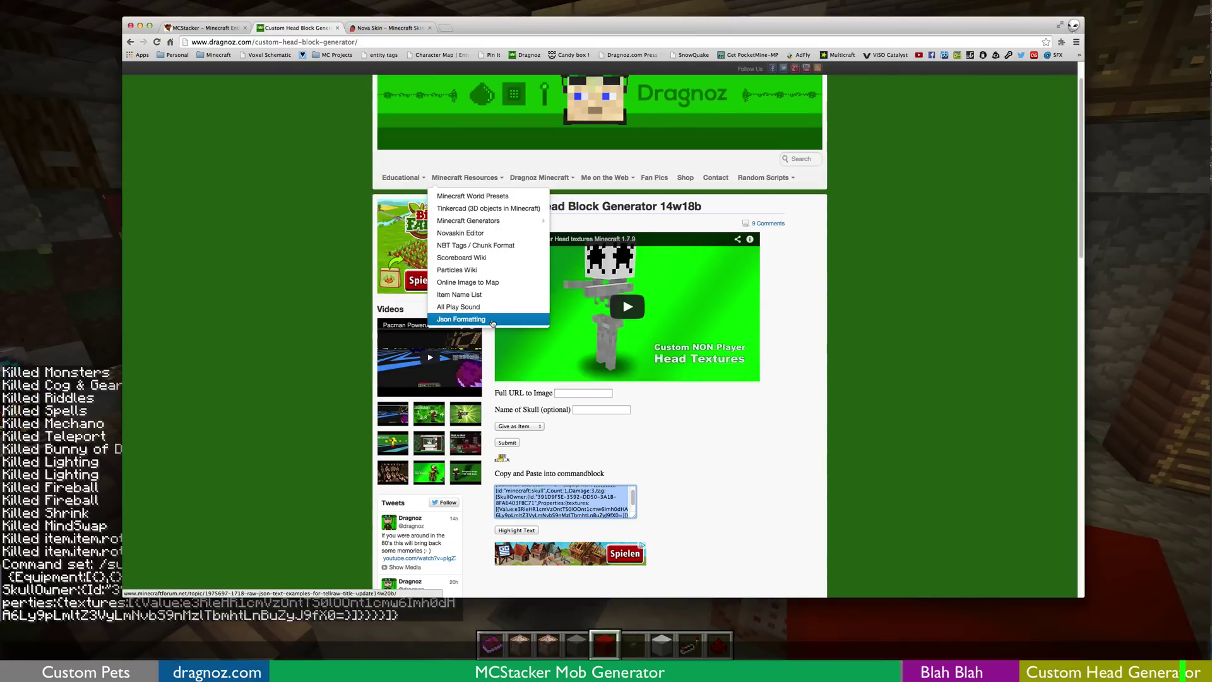
mouse_move(505, 222)
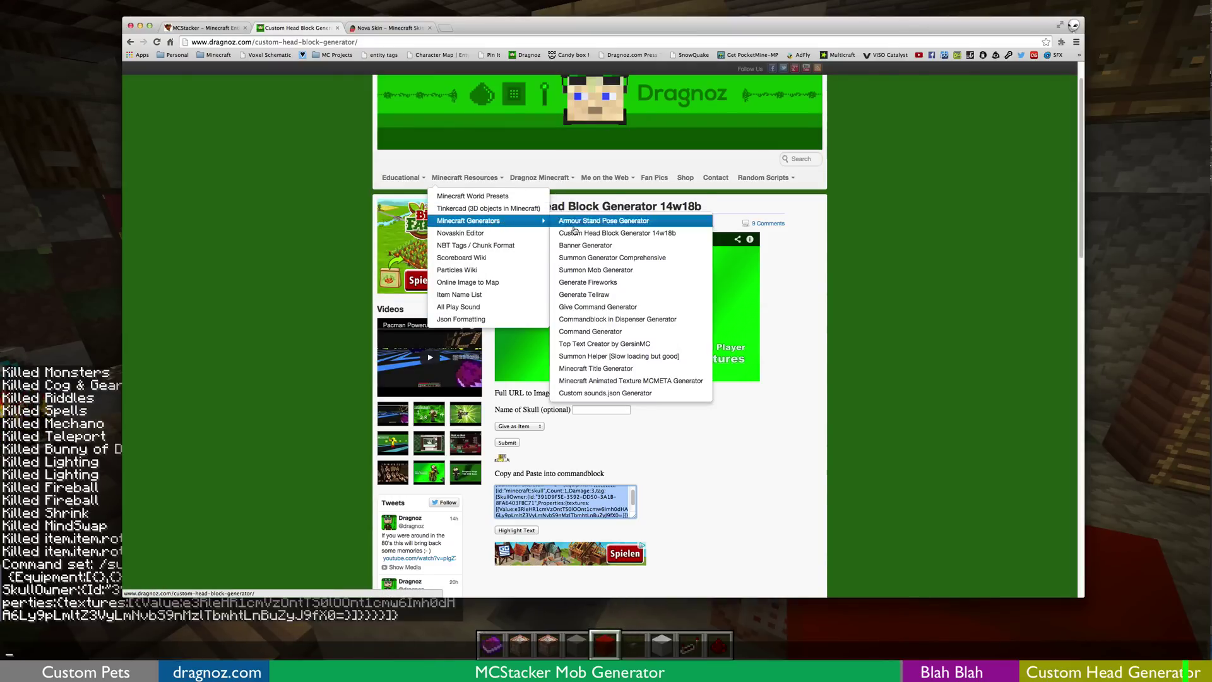